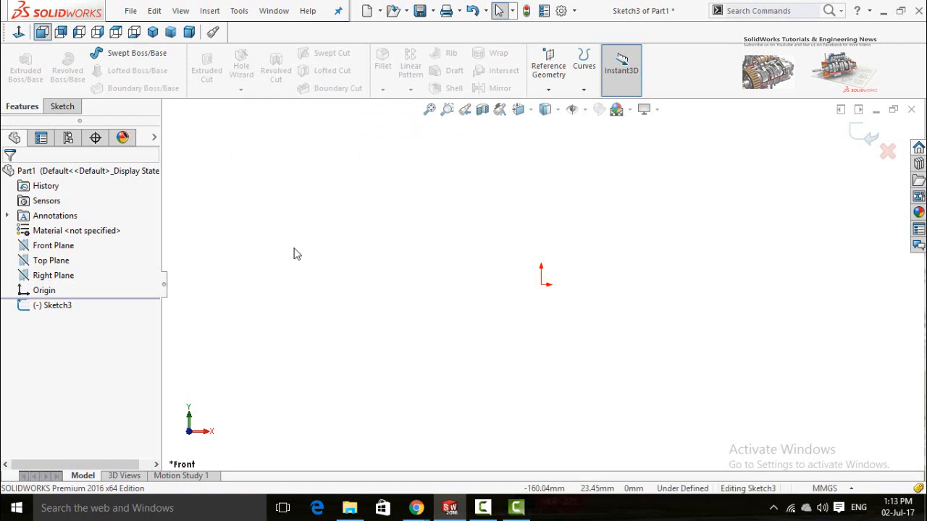
- Start a new sketch on the Front Plane and draw a circle about 117 mm in diameter centred on the origin
left_click(52, 245)
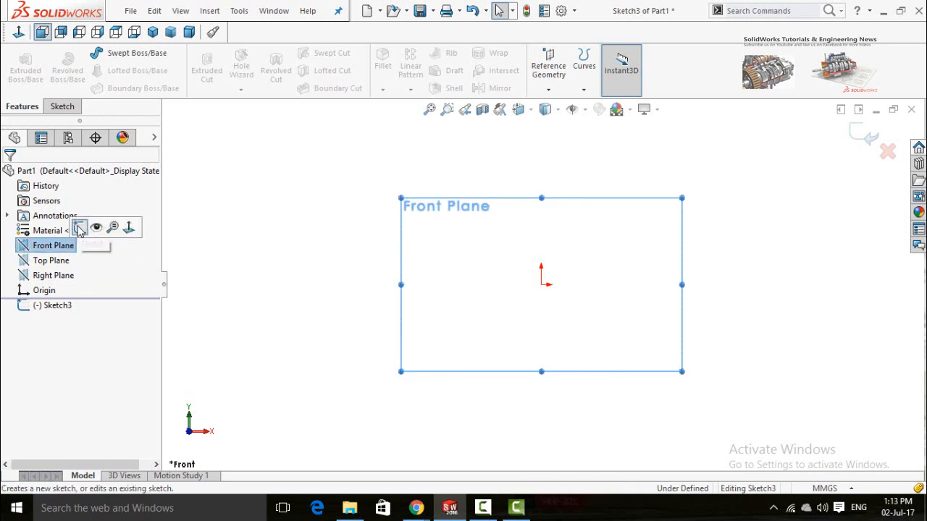
left_click(80, 229)
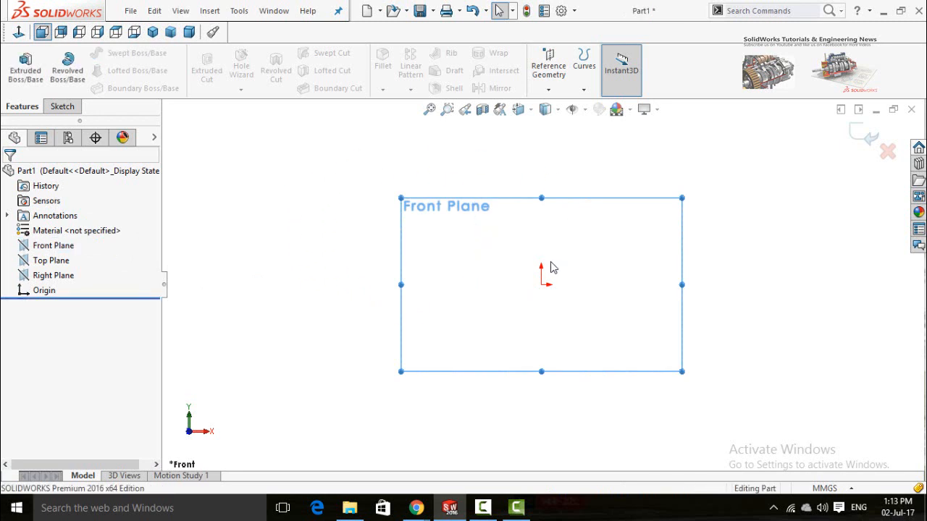
left_click(57, 248)
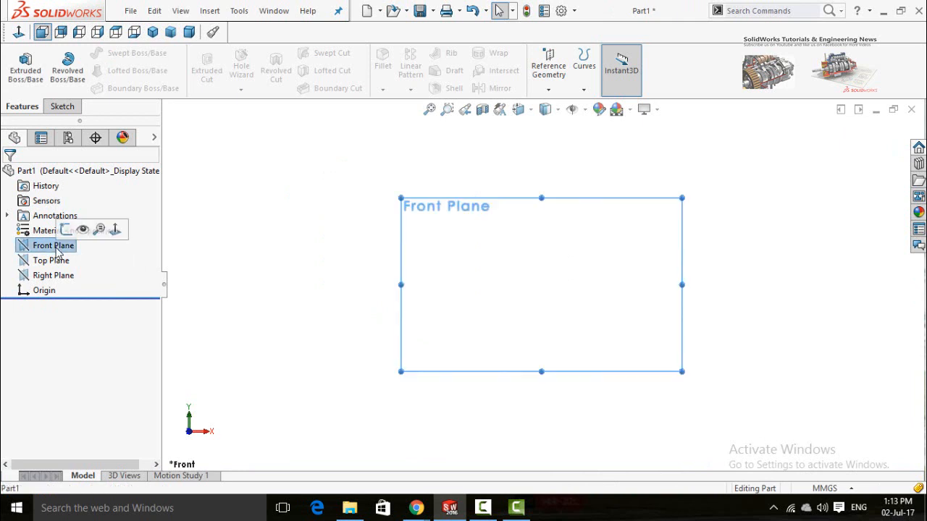
left_click(66, 230)
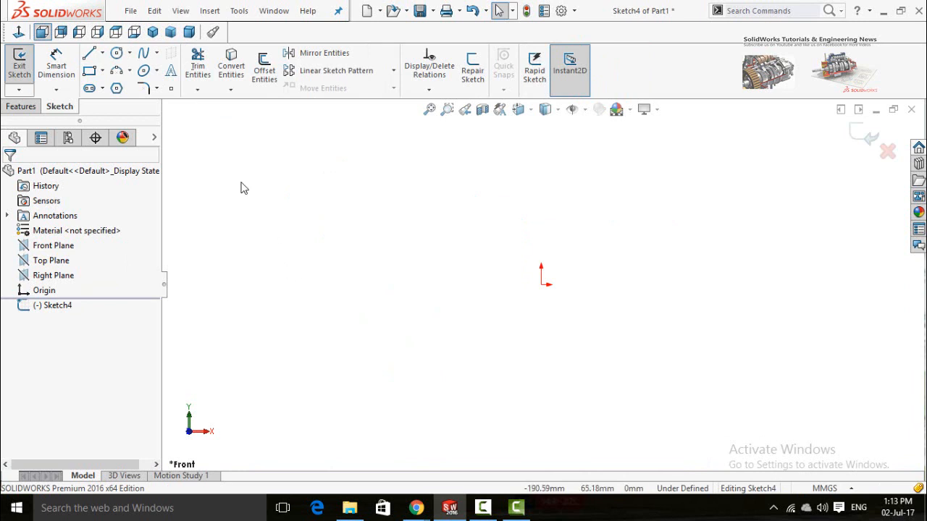
left_click(116, 53)
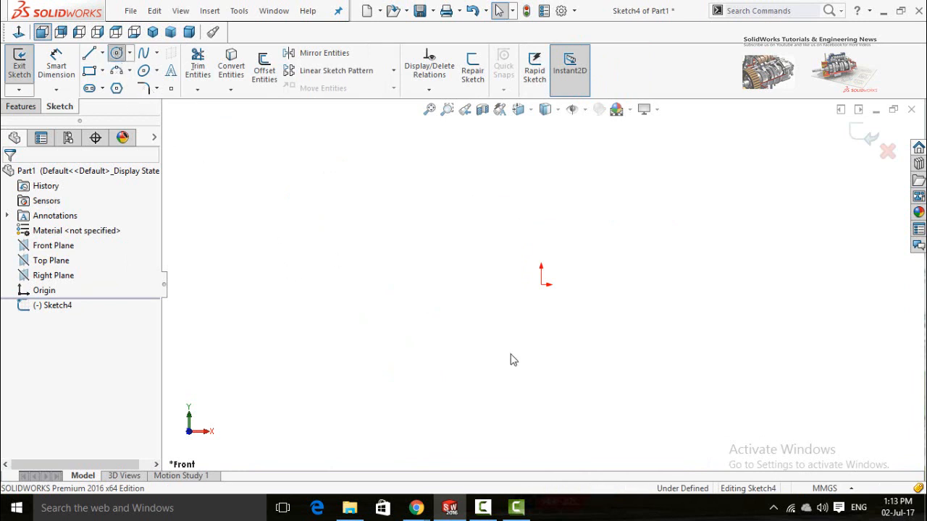
left_click(550, 292)
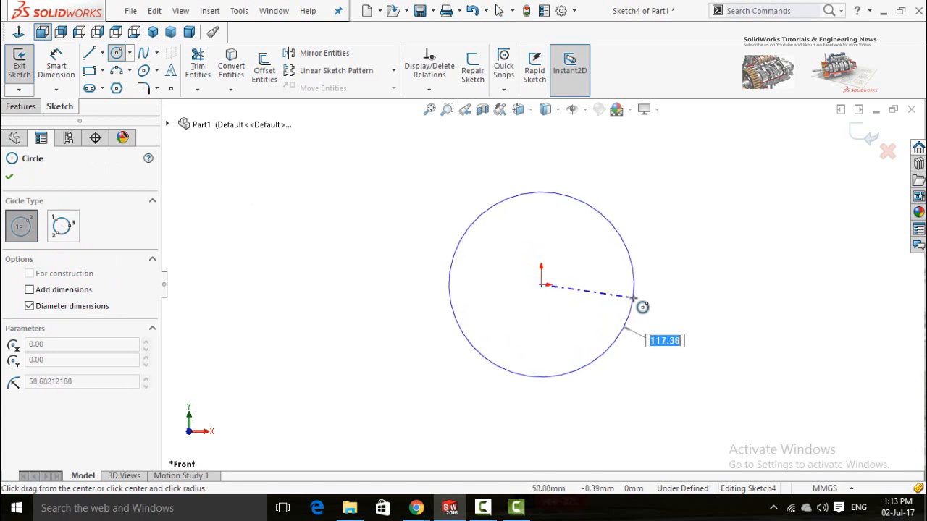
left_click(634, 298)
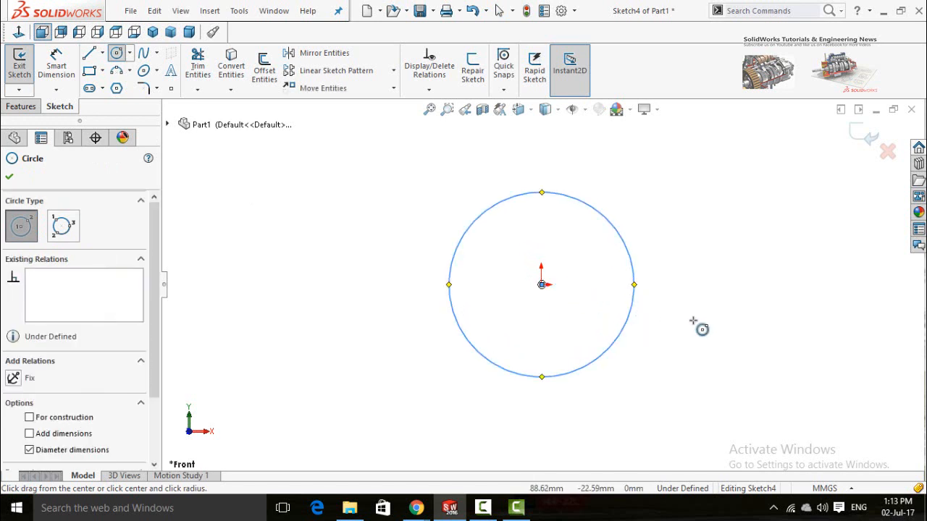
- Dimension the circle's diameter and set it to 100 mm
right_click_drag(336, 296, 335, 246)
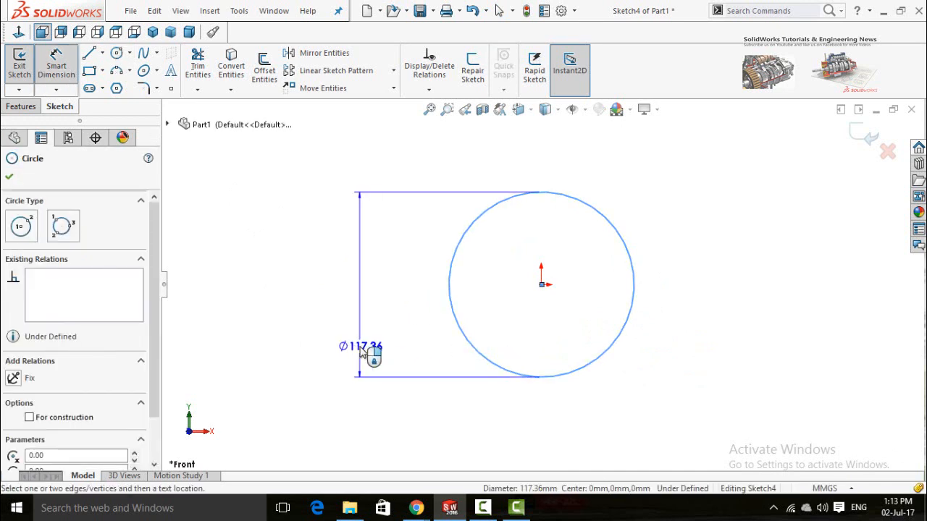
left_click(360, 350)
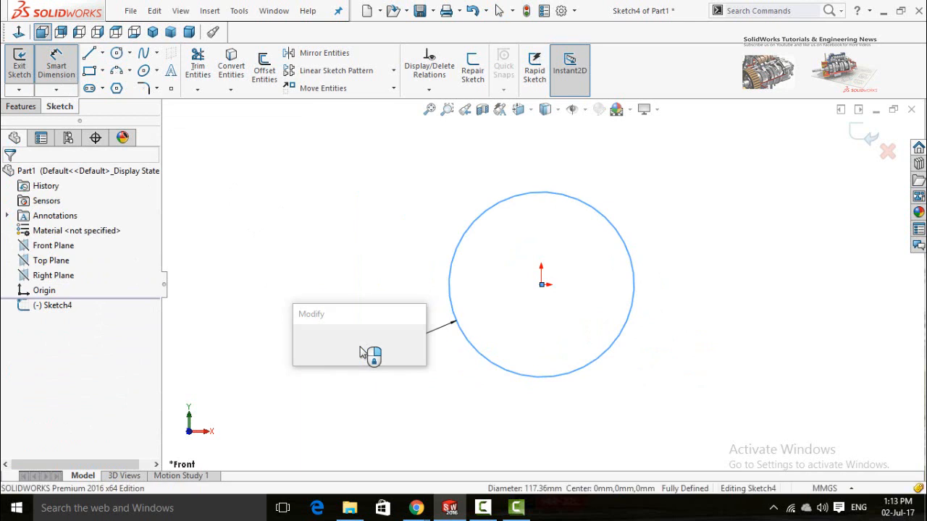
type("100")
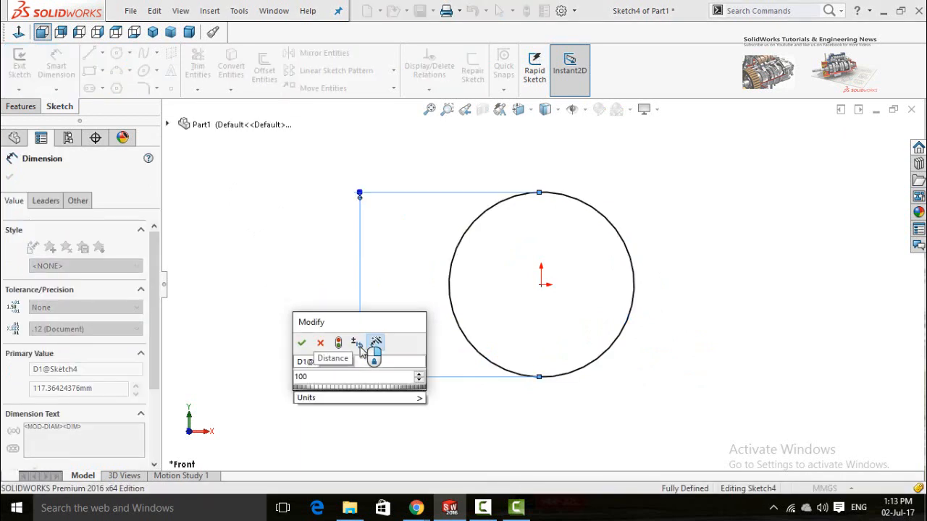
key("Return")
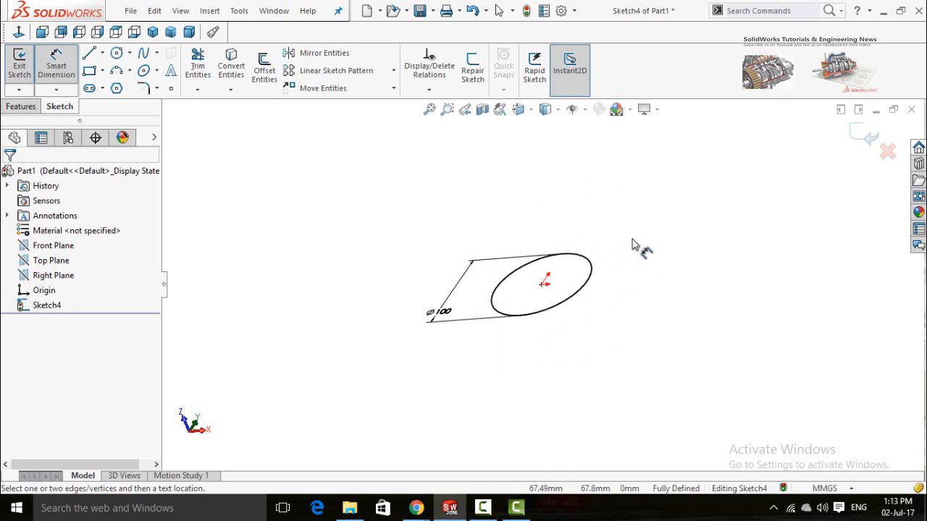
key("Escape")
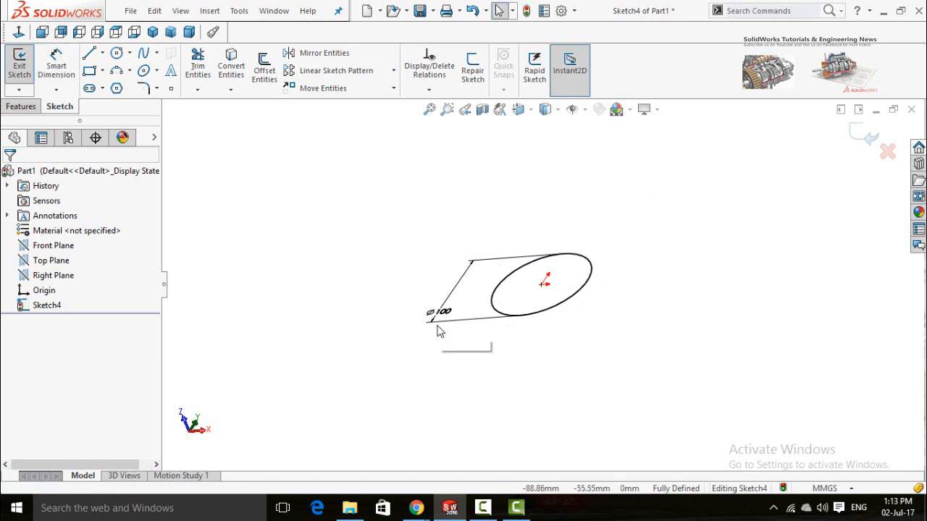
- Start a Helix and Spiral curve from the sketched circle and move its start and end callouts clear of the preview
left_click(21, 107)
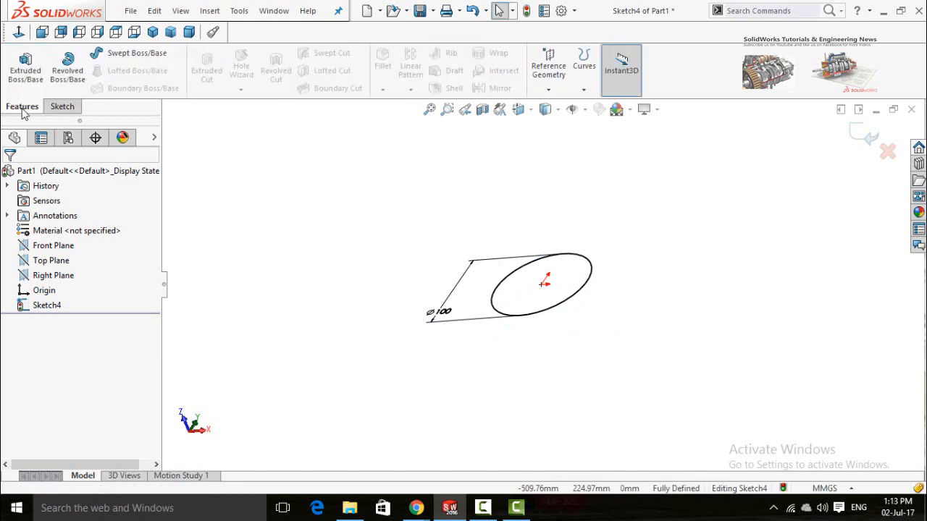
left_click(584, 92)
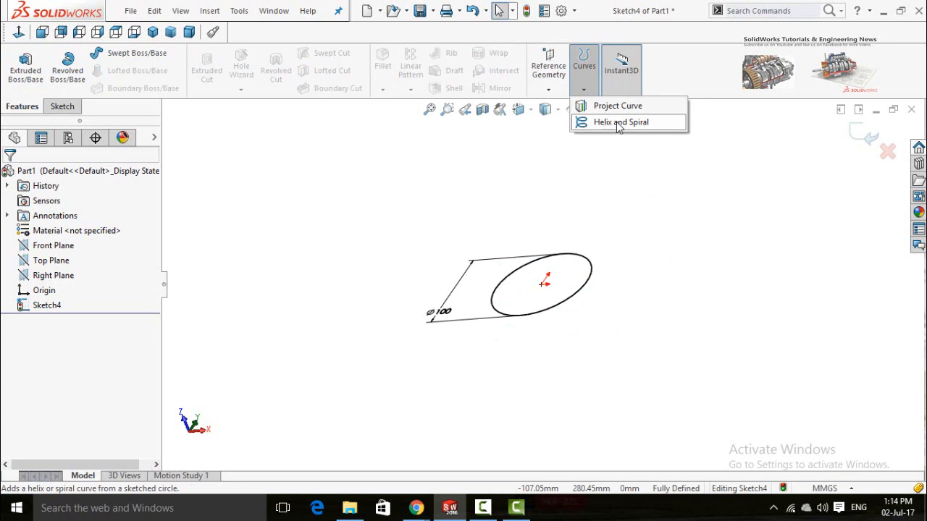
left_click(617, 122)
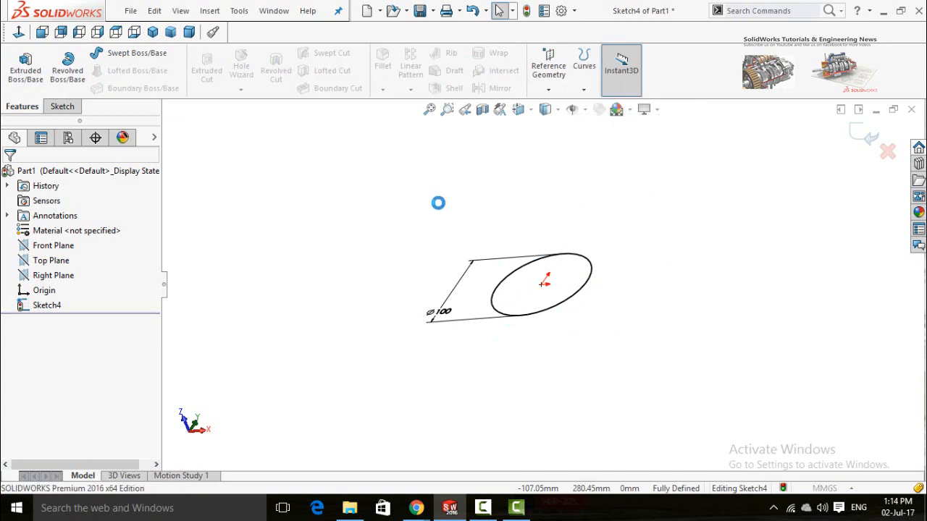
middle_click_drag(345, 265, 391, 217)
left_click_drag(581, 258, 735, 210)
left_click_drag(557, 335, 372, 373)
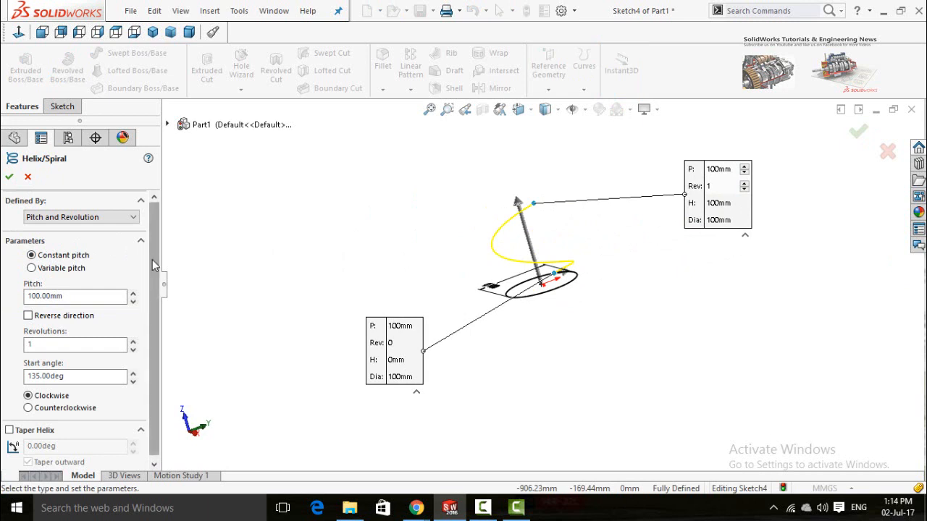
left_click_drag(152, 261, 155, 302)
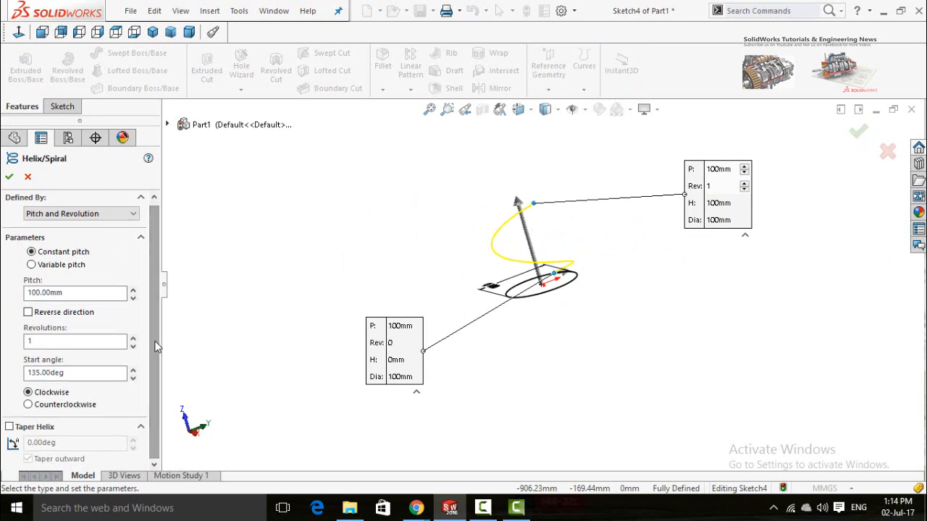
left_click_drag(161, 337, 155, 326)
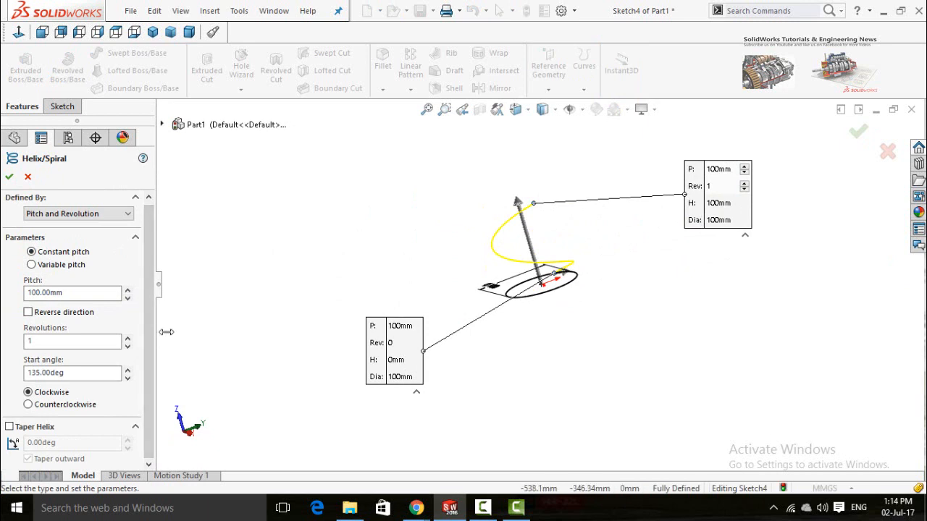
left_click_drag(151, 345, 151, 315)
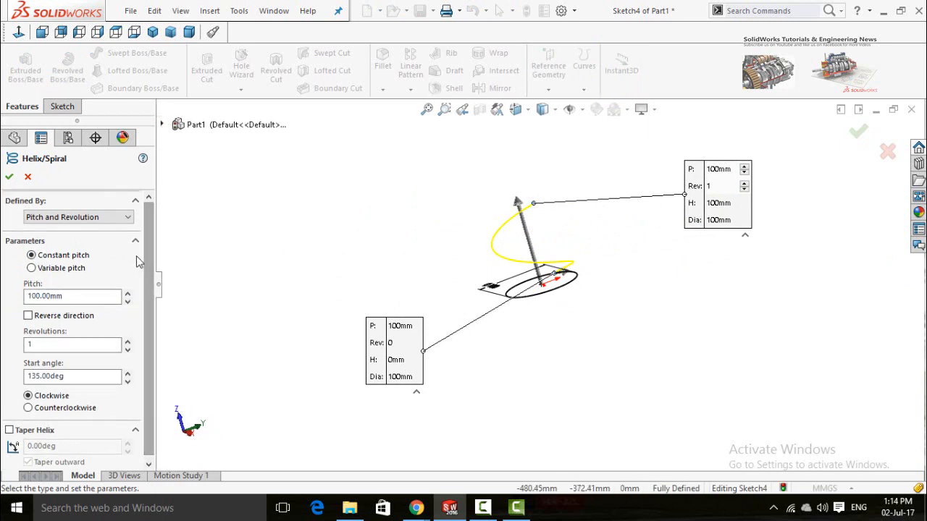
- Try defining the curve as a Spiral and view its preview
left_click(64, 216)
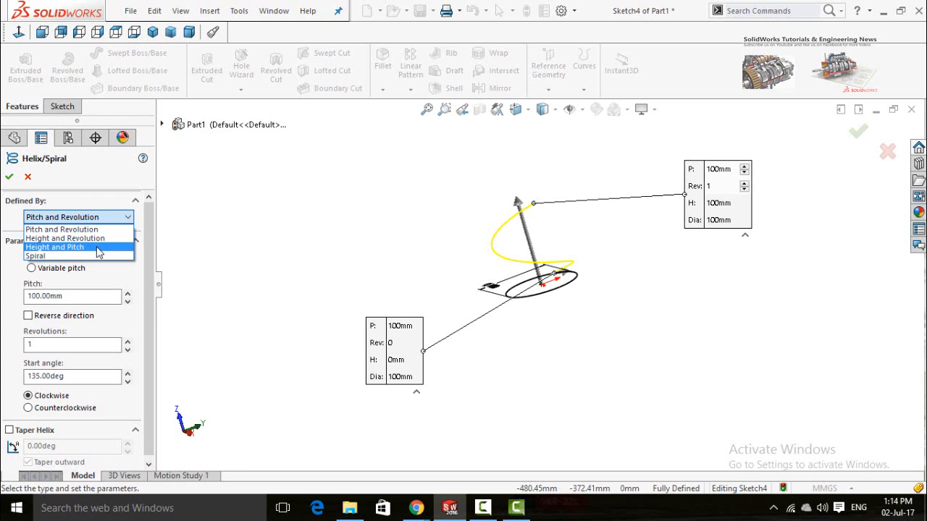
left_click(54, 258)
middle_click_drag(384, 224, 385, 294)
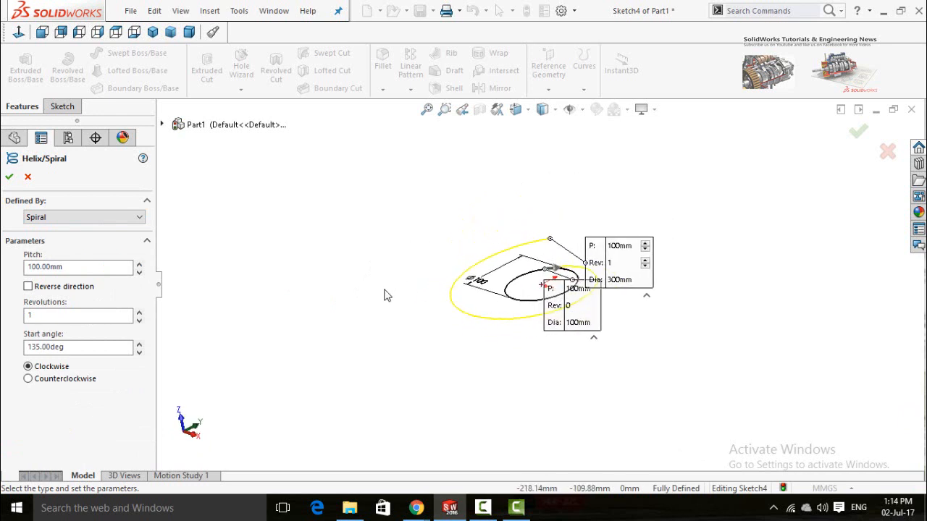
- Define the helix by Height and Pitch, with a height of 200 mm and a constant pitch of 50 mm
left_click(137, 217)
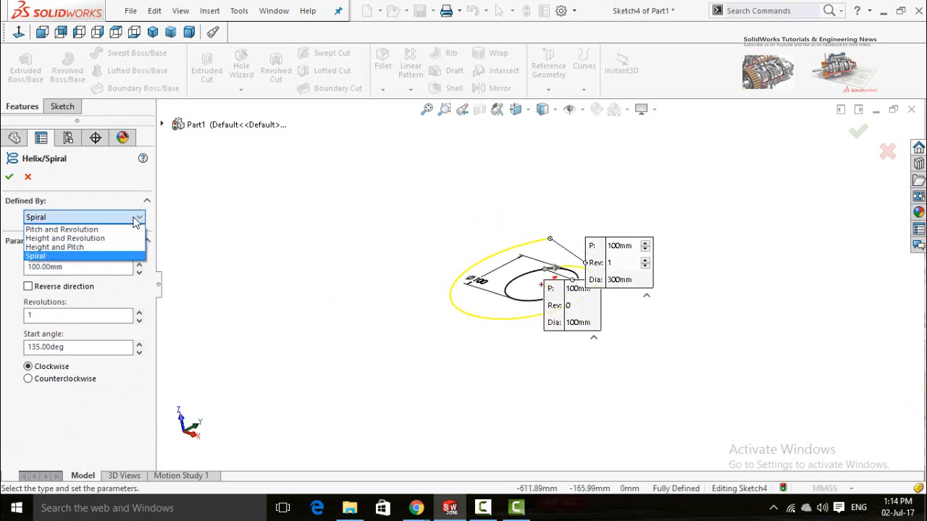
left_click(75, 249)
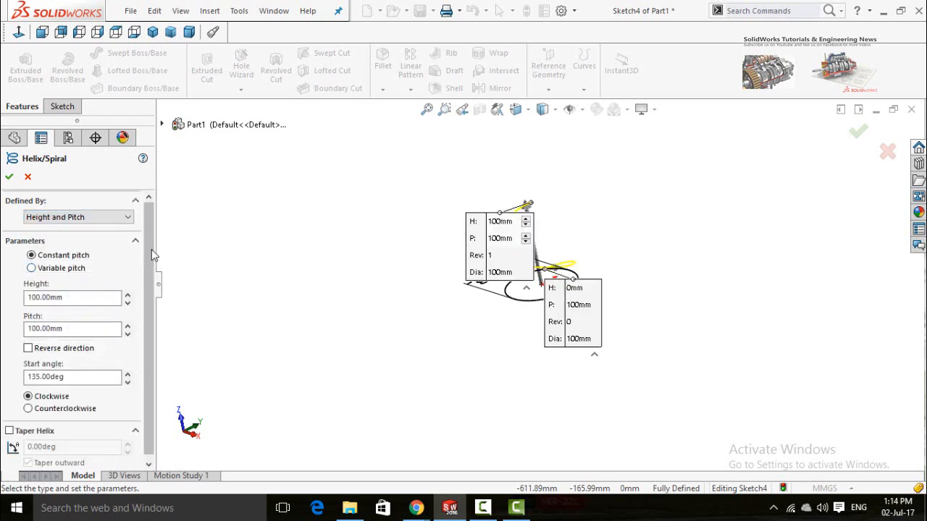
left_click_drag(151, 250, 149, 283)
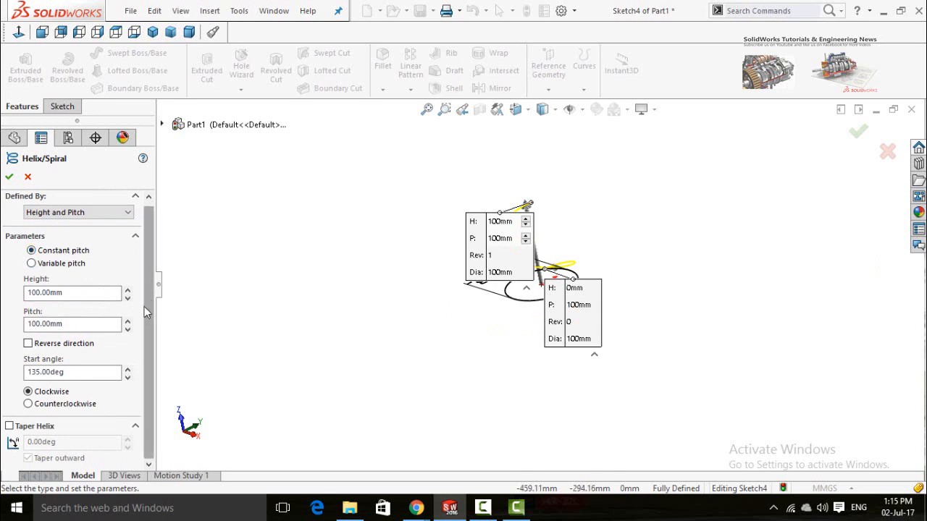
left_click(74, 293)
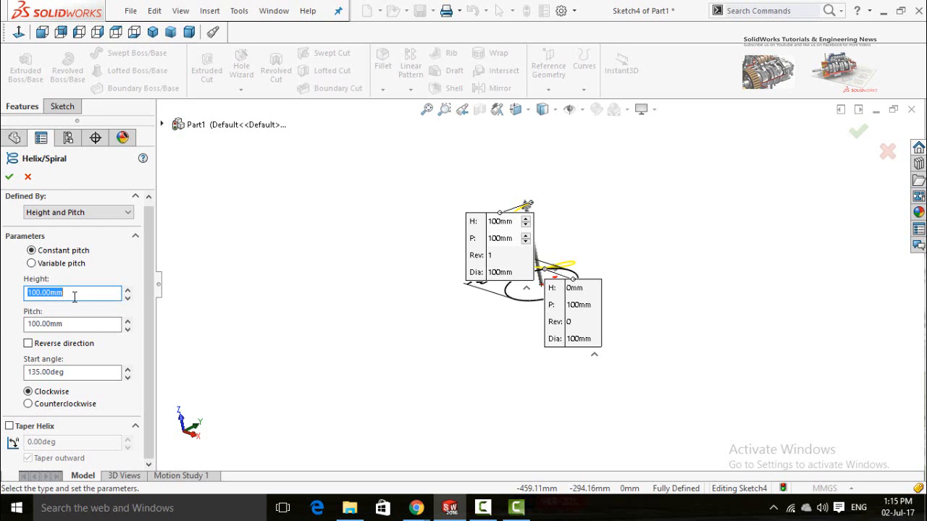
type("200")
key("Return")
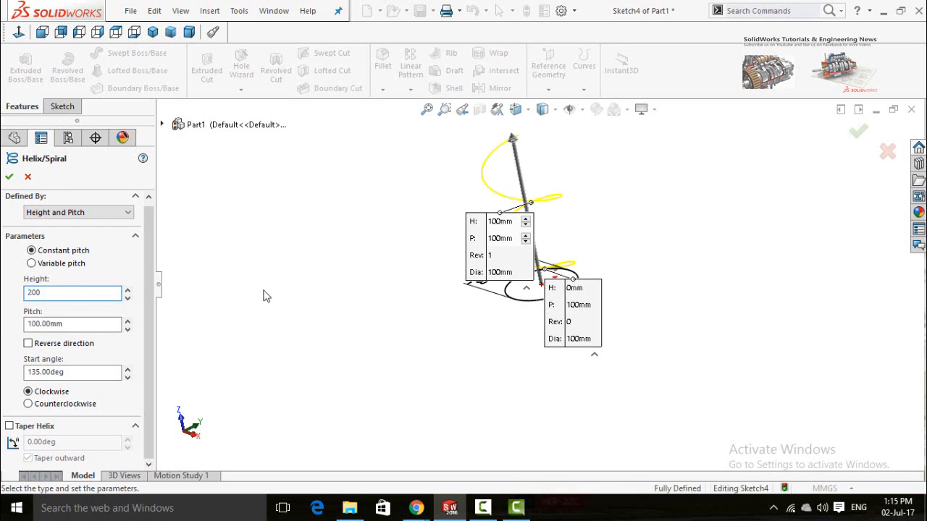
left_click(61, 323)
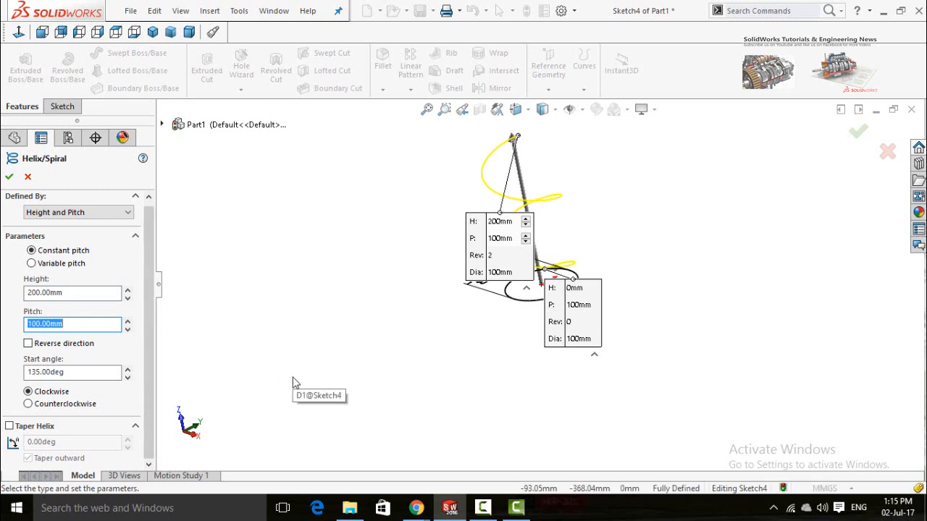
type("50")
key("Return")
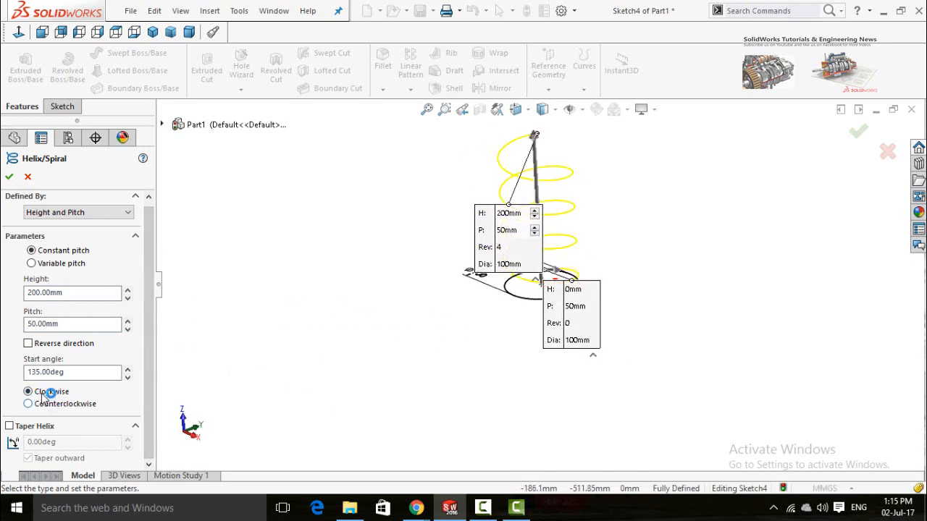
- Preview the helix as counterclockwise, switch it back to clockwise and create it
left_click(66, 408)
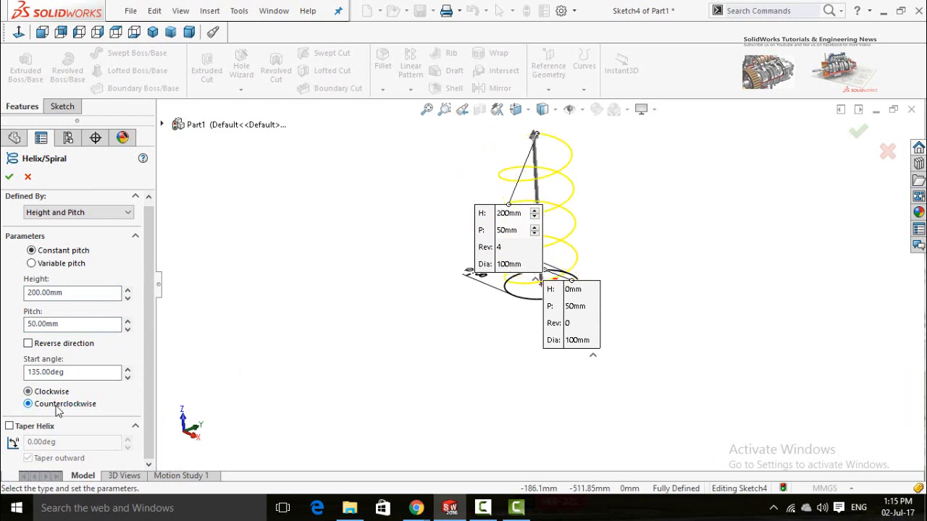
left_click(46, 393)
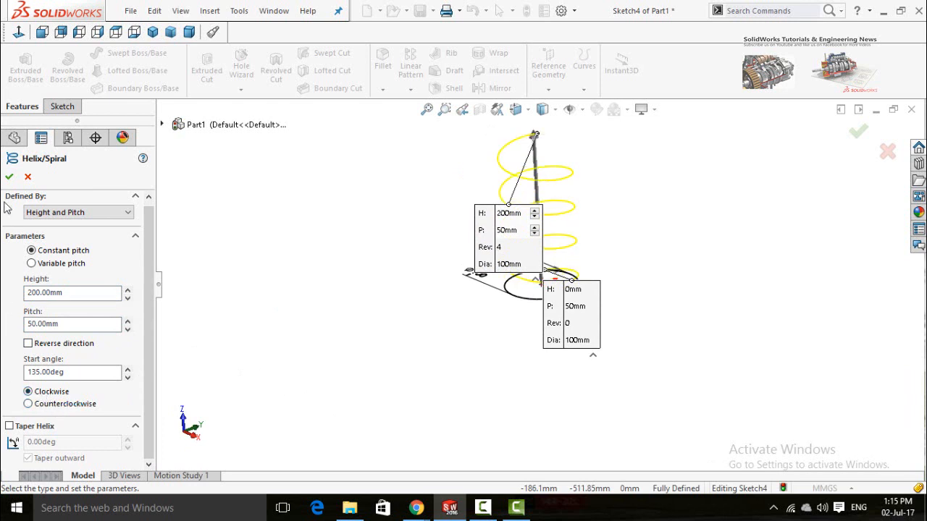
left_click(10, 177)
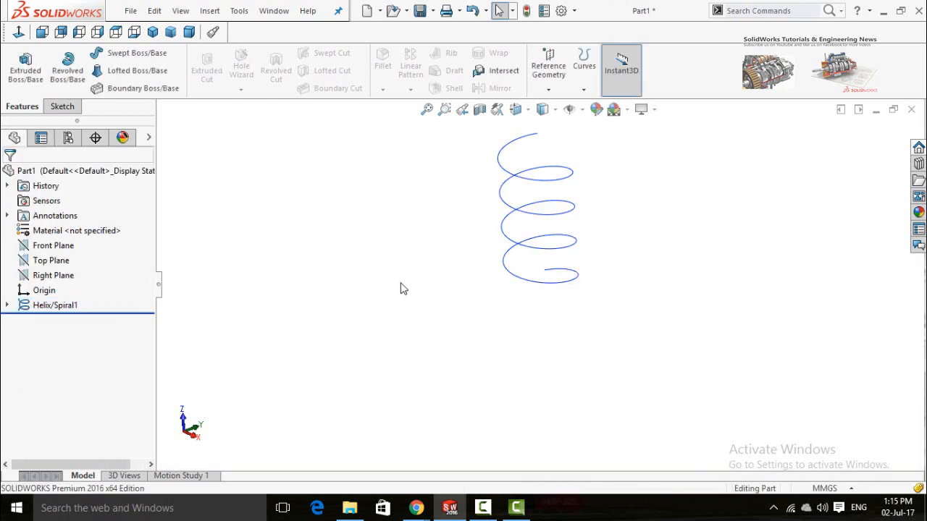
- Start a reference plane and set the helix's start point as its coincident first reference
middle_click_drag(418, 243, 402, 215)
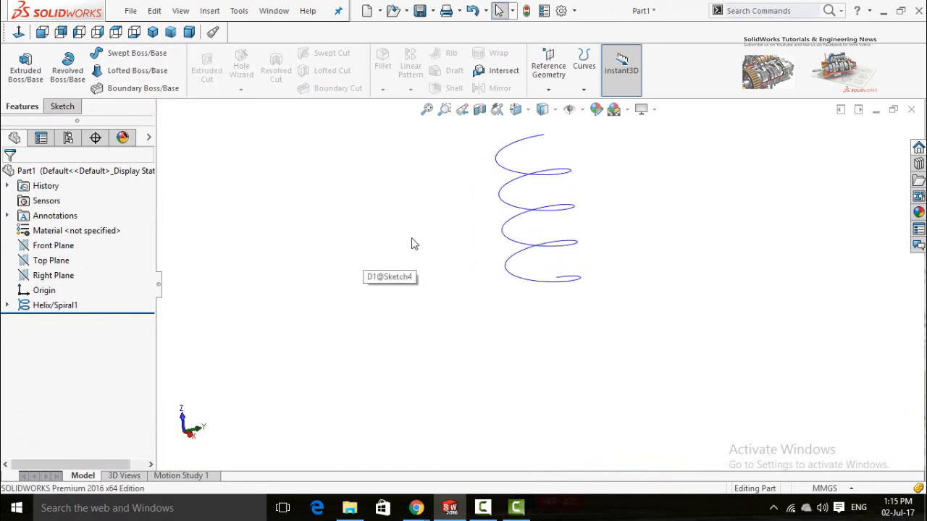
middle_click_drag(451, 238, 319, 282)
scroll(628, 287, "down", 3)
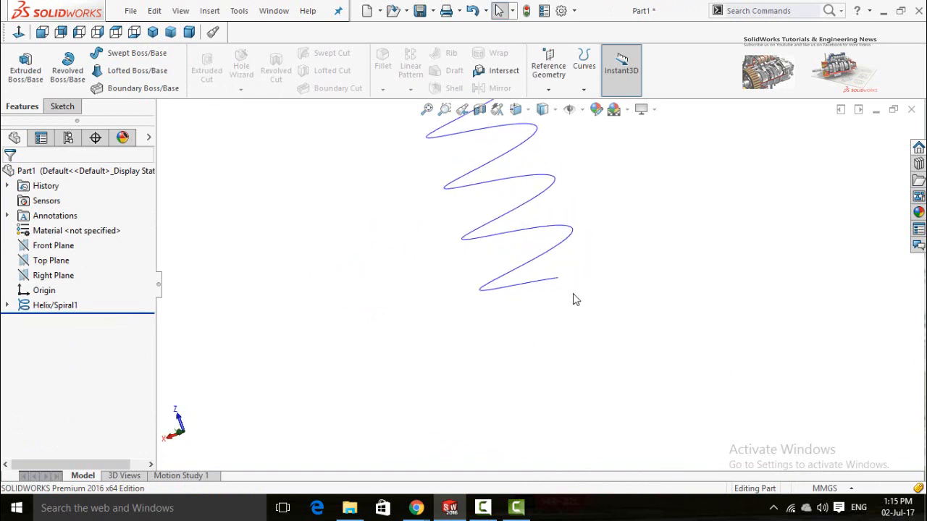
middle_click_drag(575, 299, 523, 275)
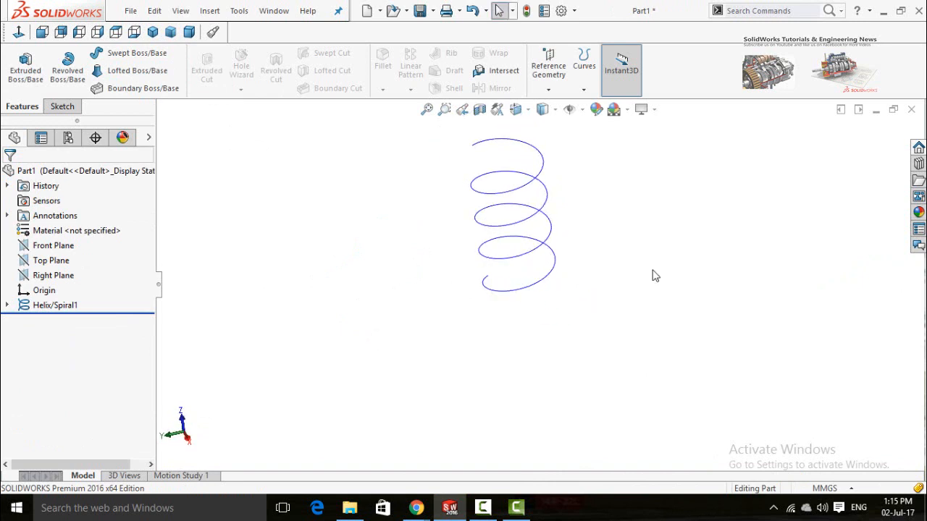
left_click(548, 92)
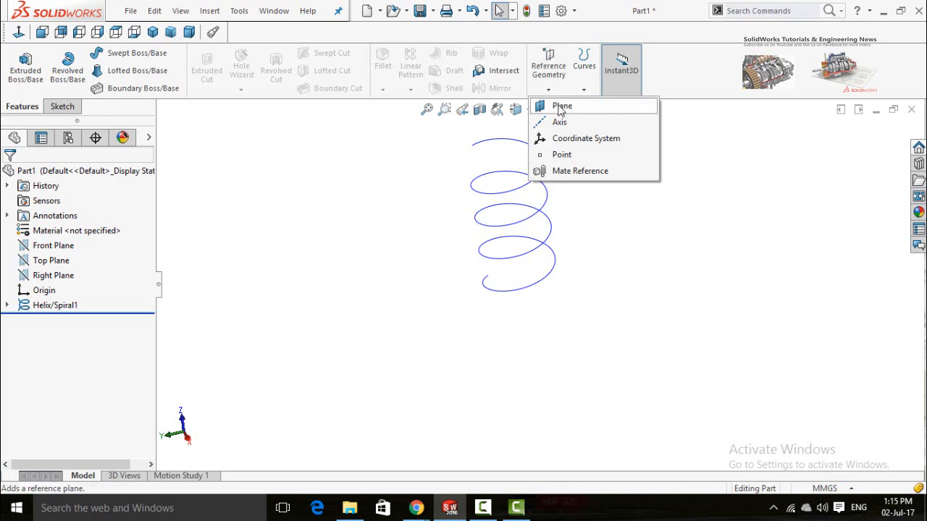
left_click(559, 108)
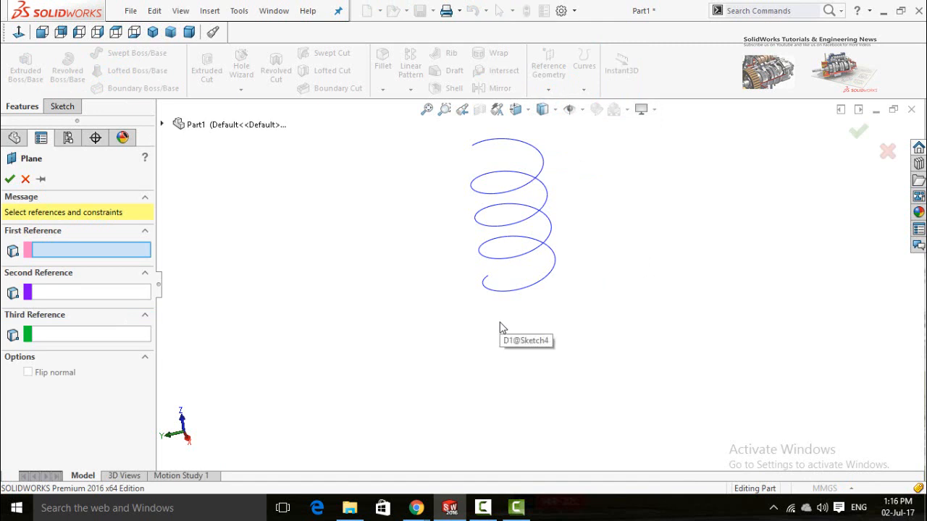
middle_click_drag(500, 327, 541, 286)
middle_click_drag(526, 338, 500, 282)
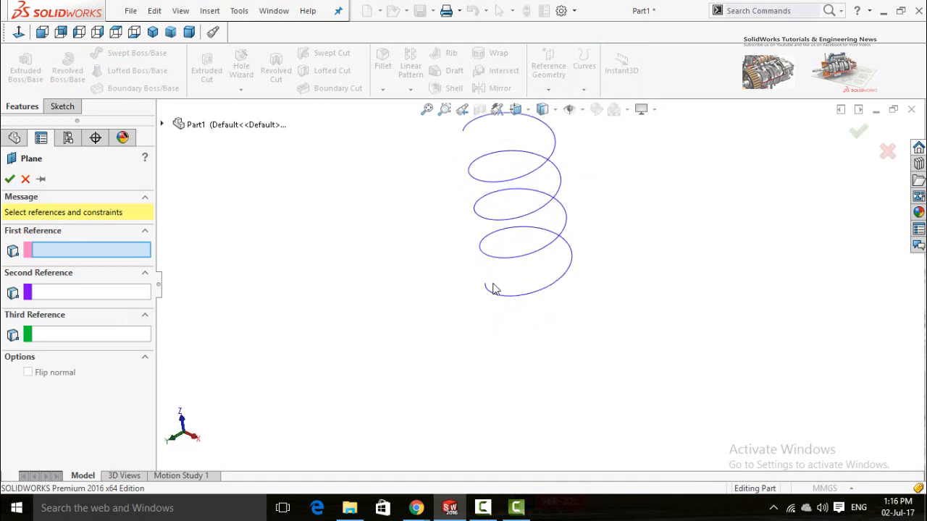
scroll(491, 294, "down", 3)
scroll(505, 295, "down", 2)
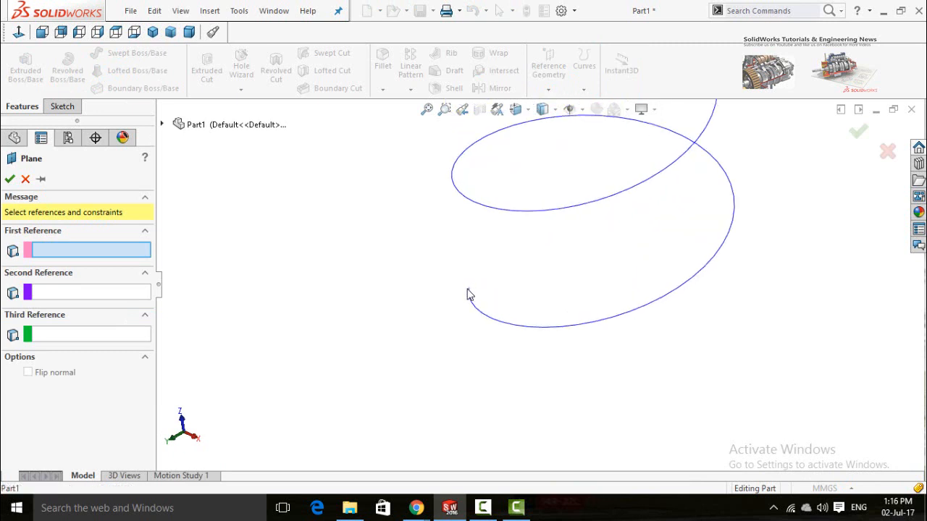
left_click(471, 295)
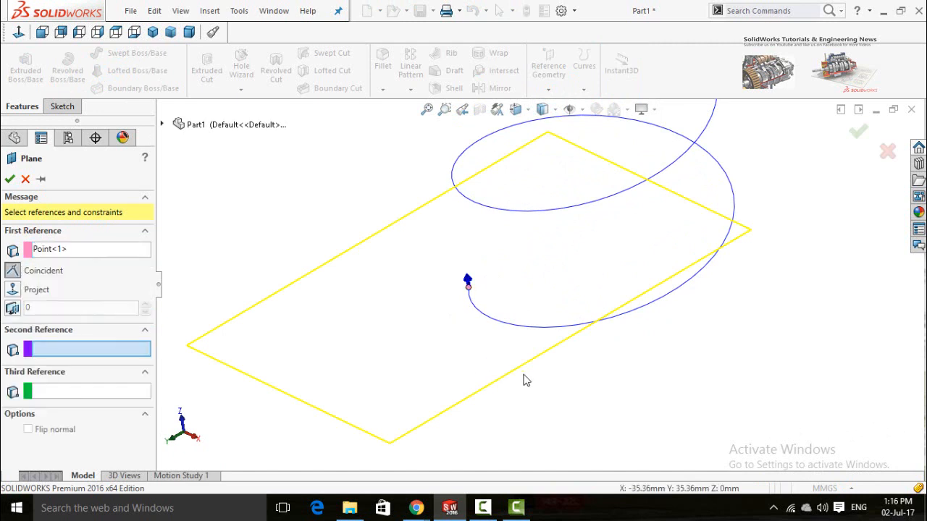
- Set the helix curve as the plane's second reference with a perpendicular constraint and create the plane
scroll(593, 370, "up", 1)
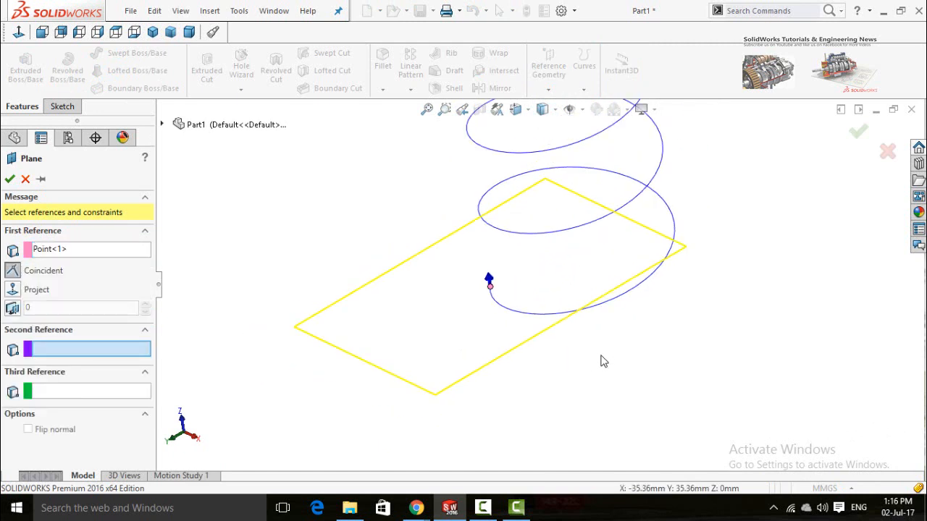
middle_click_drag(603, 361, 722, 295)
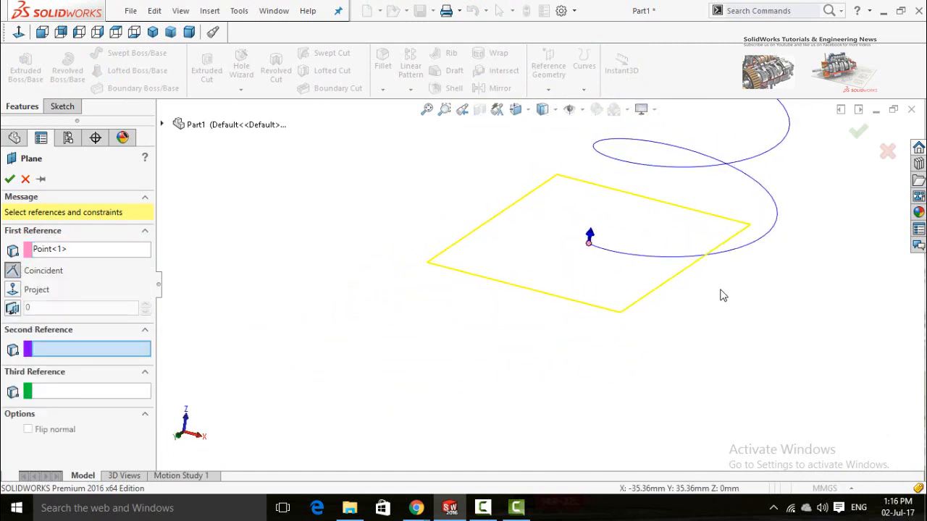
left_click(731, 252)
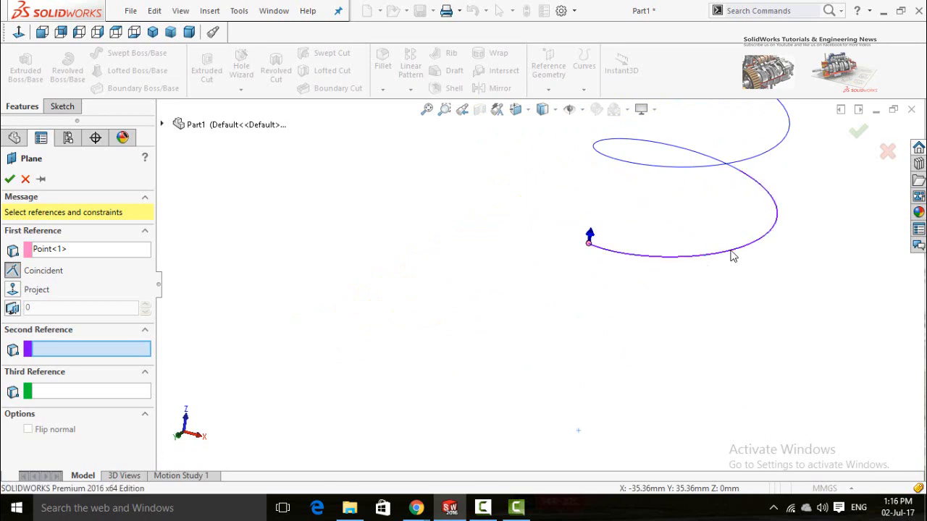
middle_click_drag(731, 254, 469, 370)
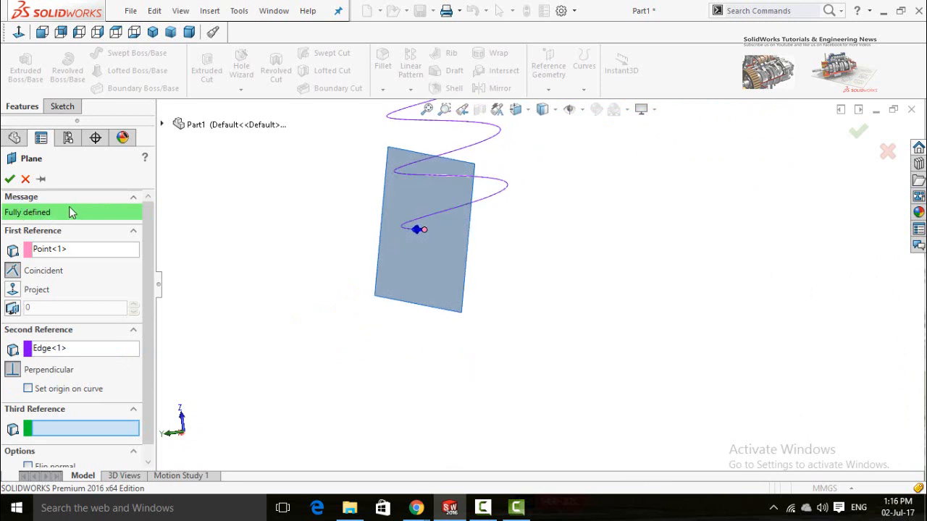
left_click(9, 179)
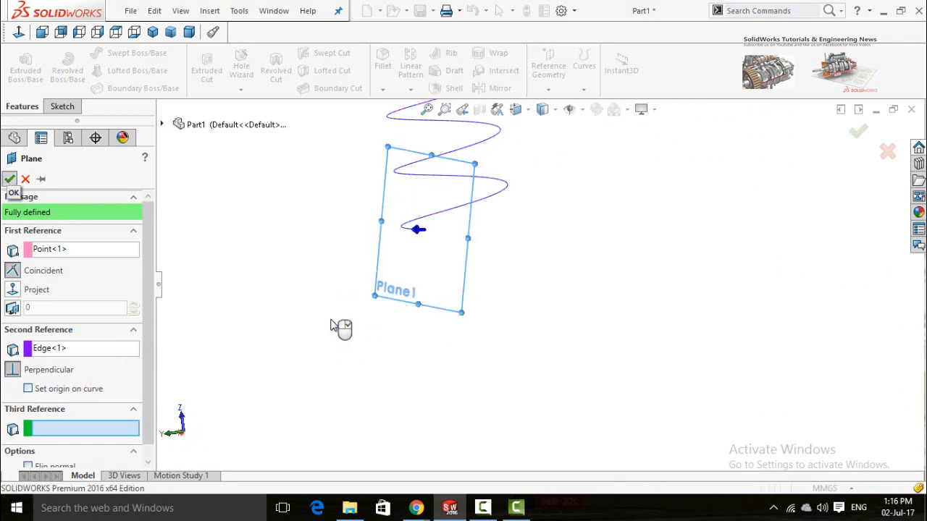
middle_click_drag(497, 300, 492, 354)
left_click(468, 336)
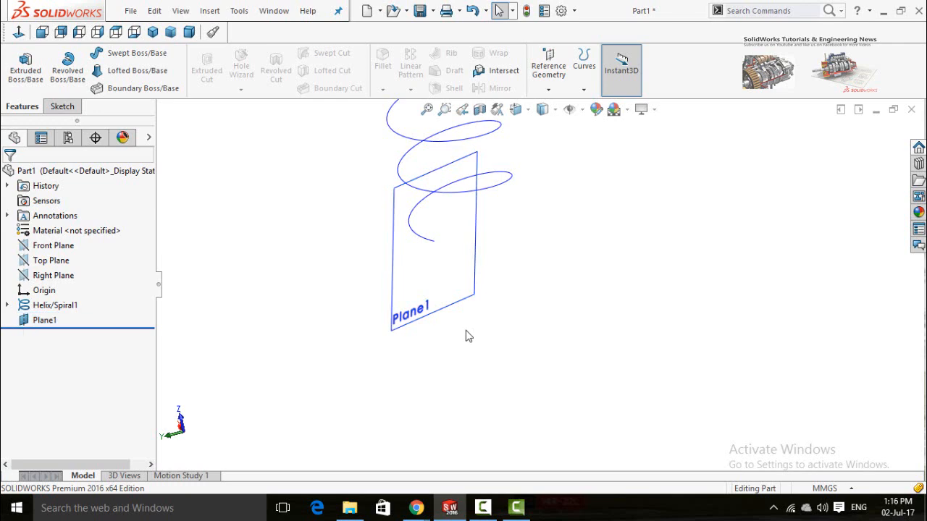
- Open a sketch on the new plane at the helix's start and view it face-on
left_click(445, 289)
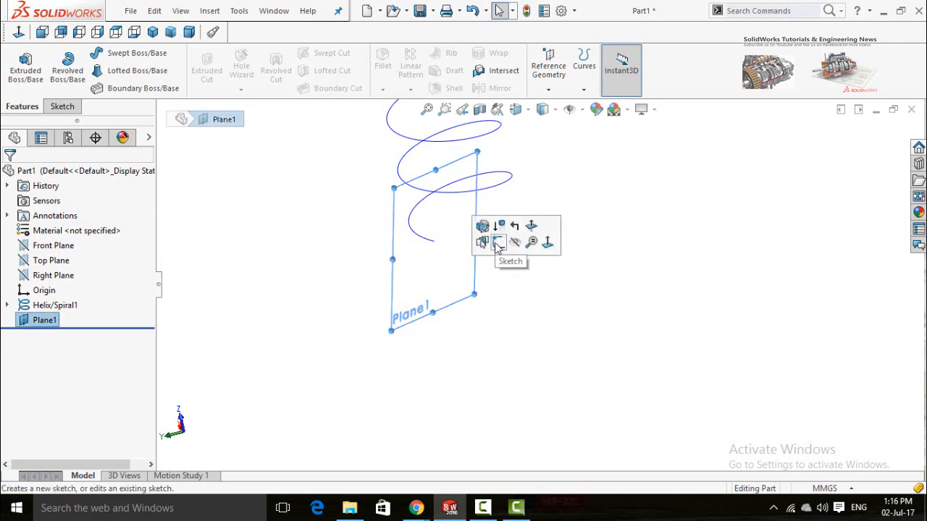
left_click(498, 245)
left_click(19, 31)
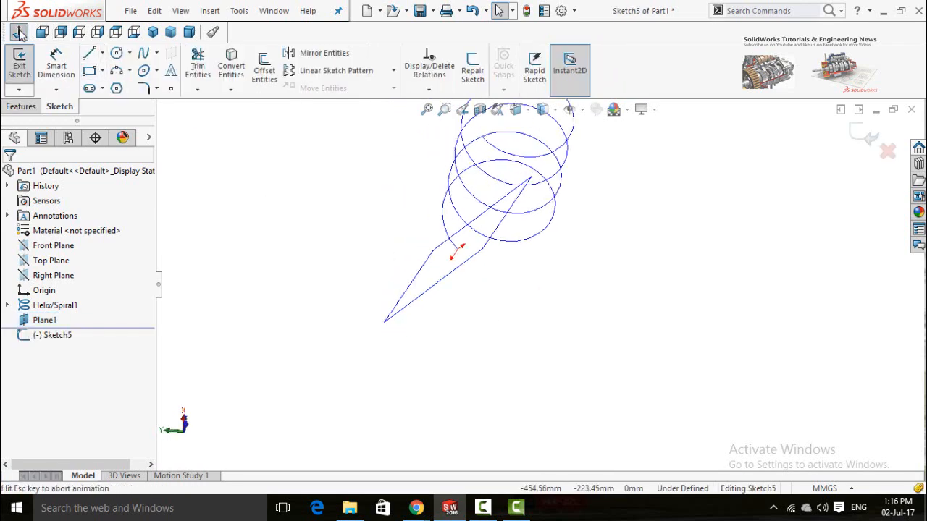
scroll(613, 247, "down", 3)
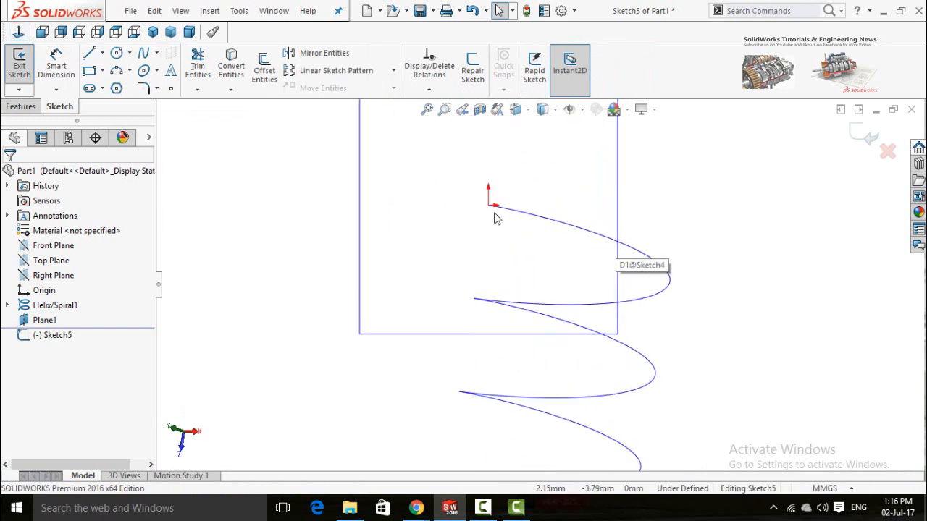
scroll(495, 213, "down", 2)
left_click(464, 238)
left_click(247, 232)
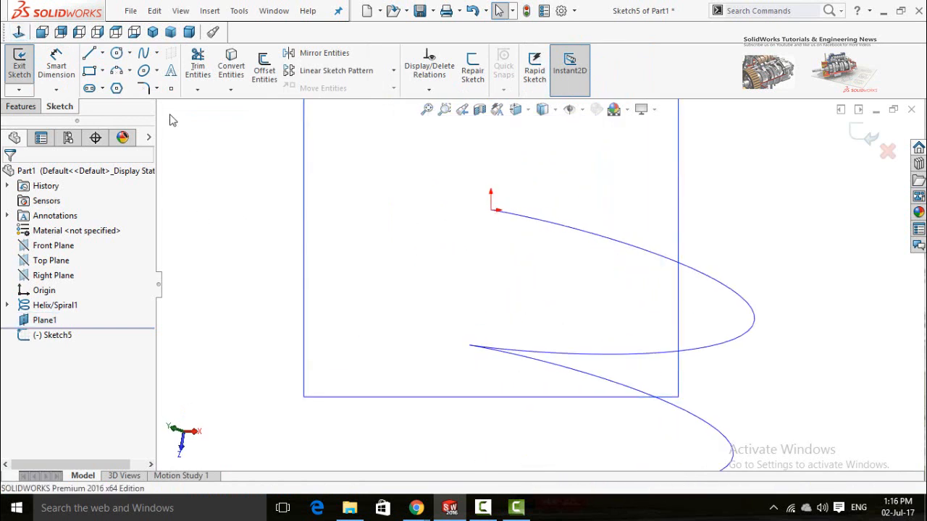
- Sketch a circle about 14 mm in diameter, centred on the helix's start point
left_click(113, 56)
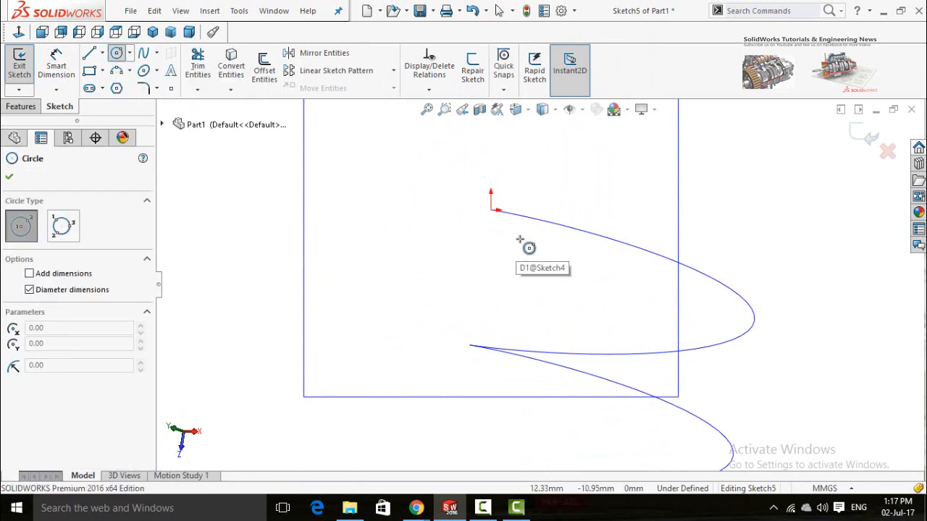
scroll(534, 244, "down", 3)
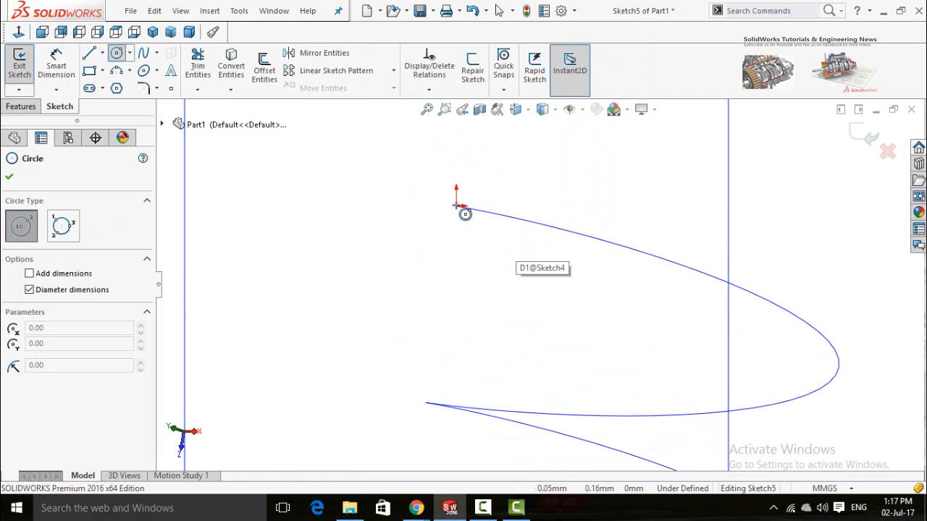
left_click(456, 205)
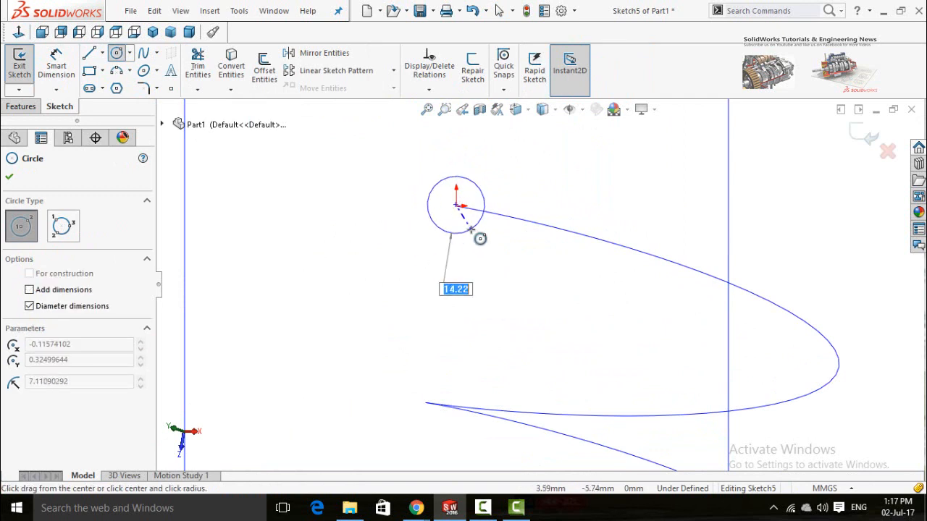
left_click(472, 228)
- Dimension the circle's diameter, trying 20 mm before settling on 30 mm
right_click_drag(330, 252, 345, 181)
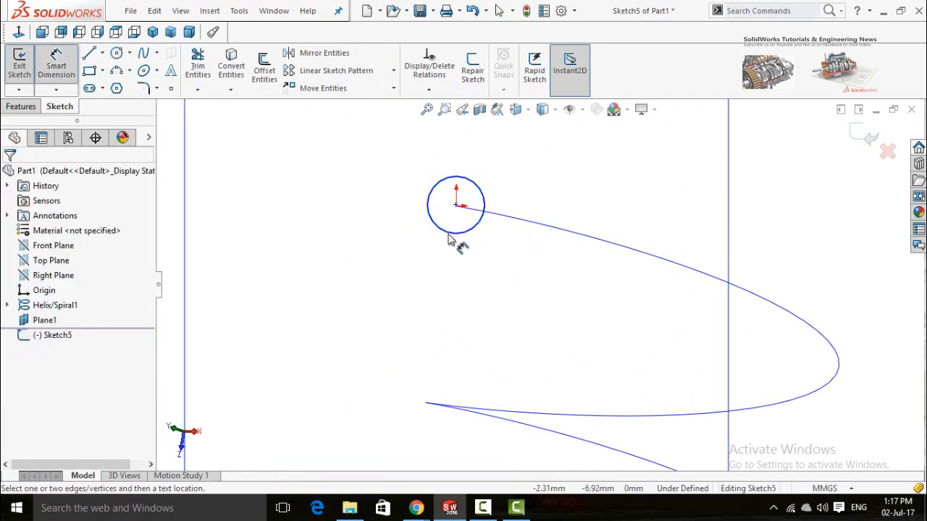
left_click(438, 226)
left_click(393, 289)
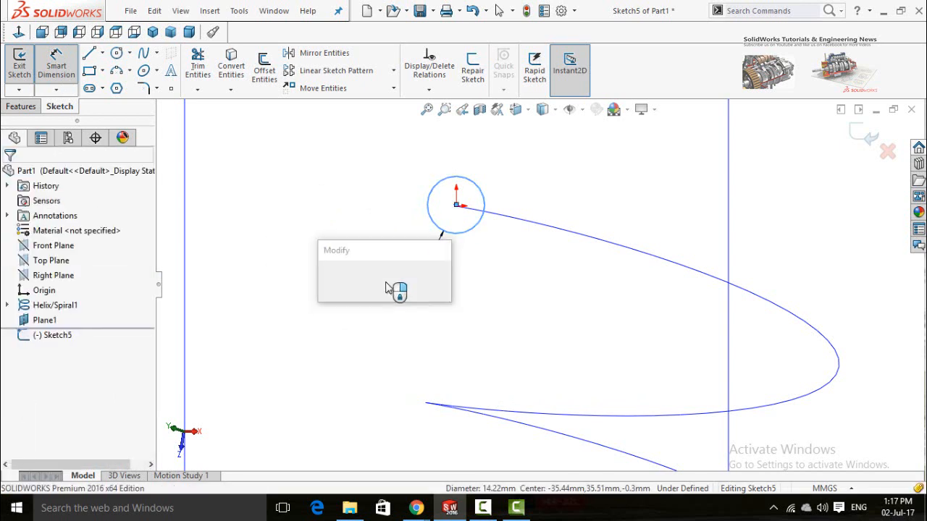
type("20")
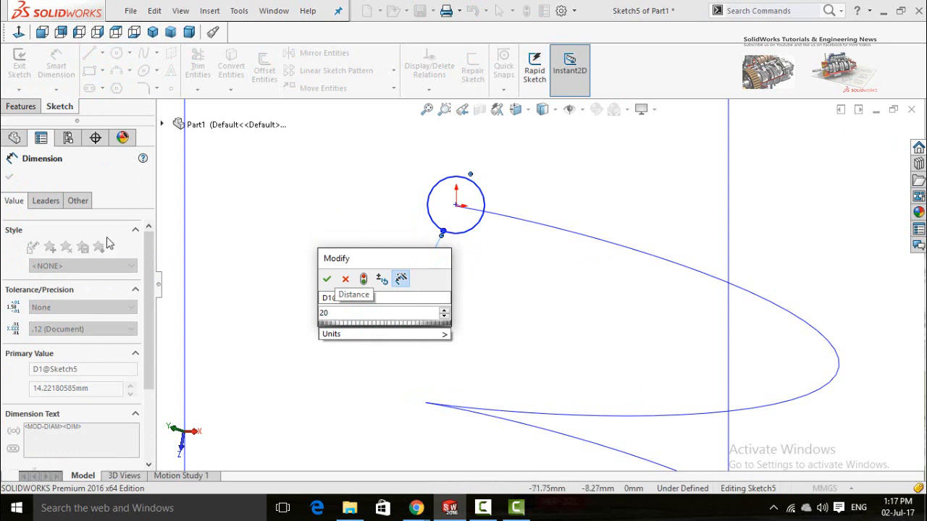
double_click(332, 313)
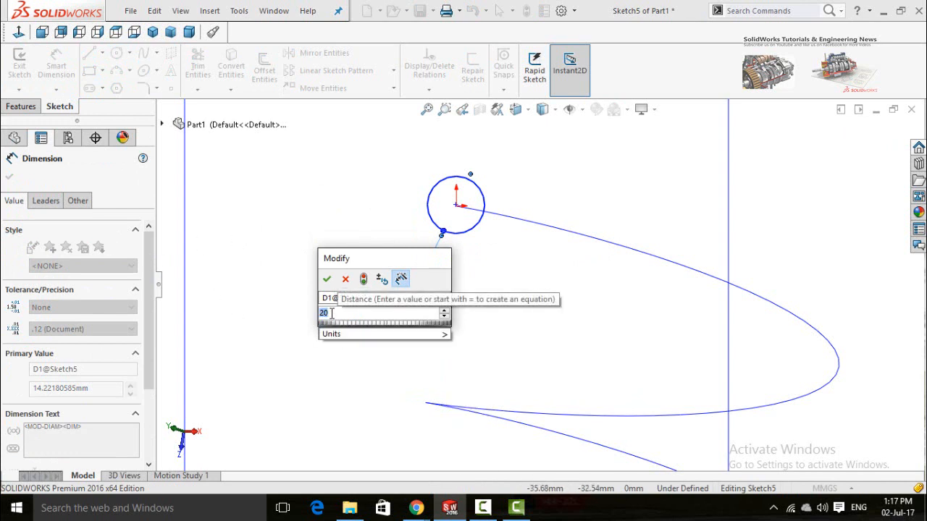
type("30")
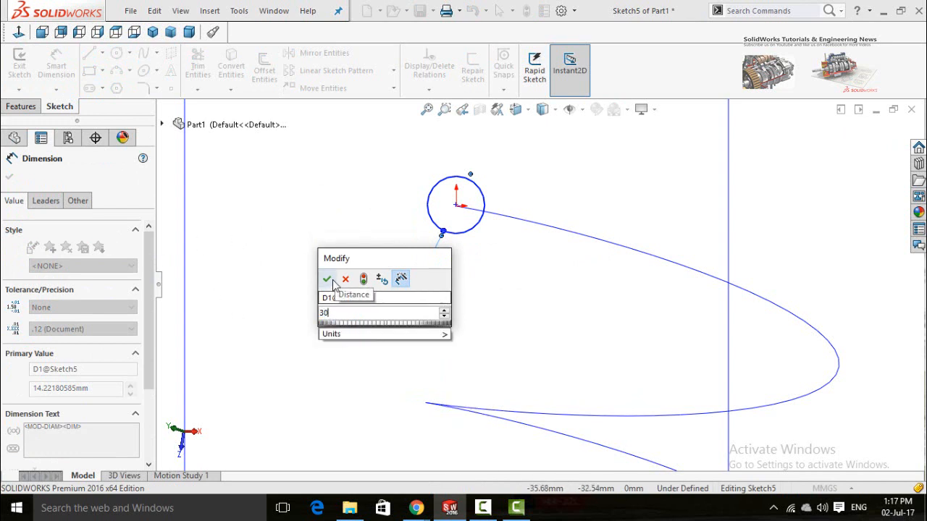
left_click(326, 279)
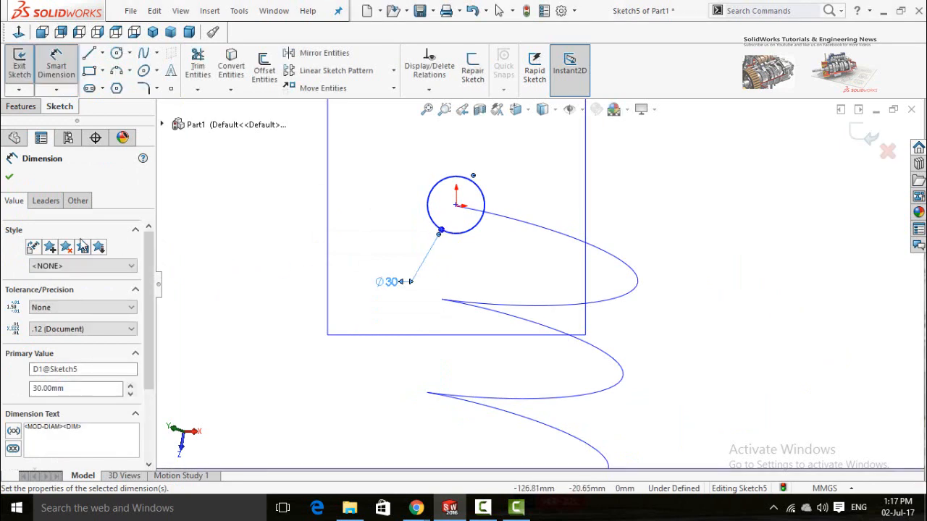
left_click(8, 176)
key("Escape")
scroll(373, 296, "up", 2)
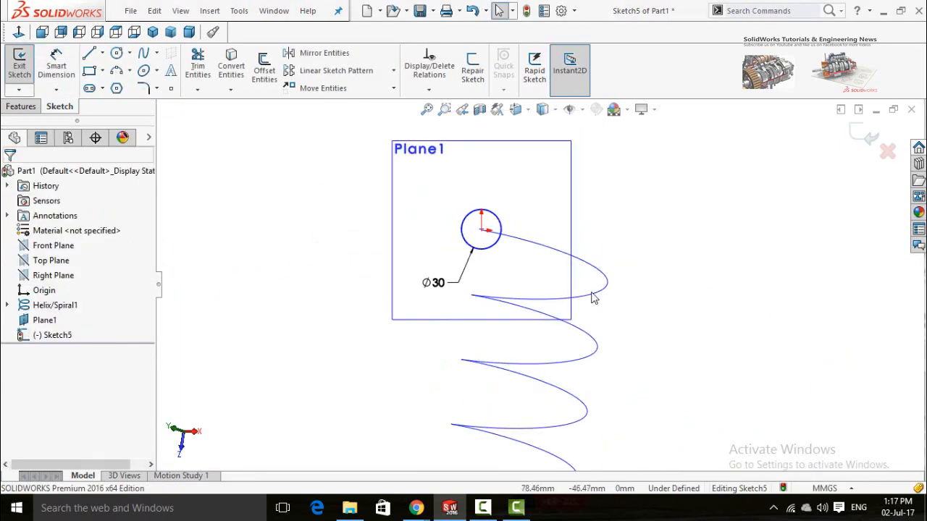
- Finish the circle sketch and hide the reference plane
mouse_move(681, 248)
middle_mouse_down()
mouse_move(681, 285)
mouse_move(671, 192)
mouse_move(695, 174)
middle_mouse_up()
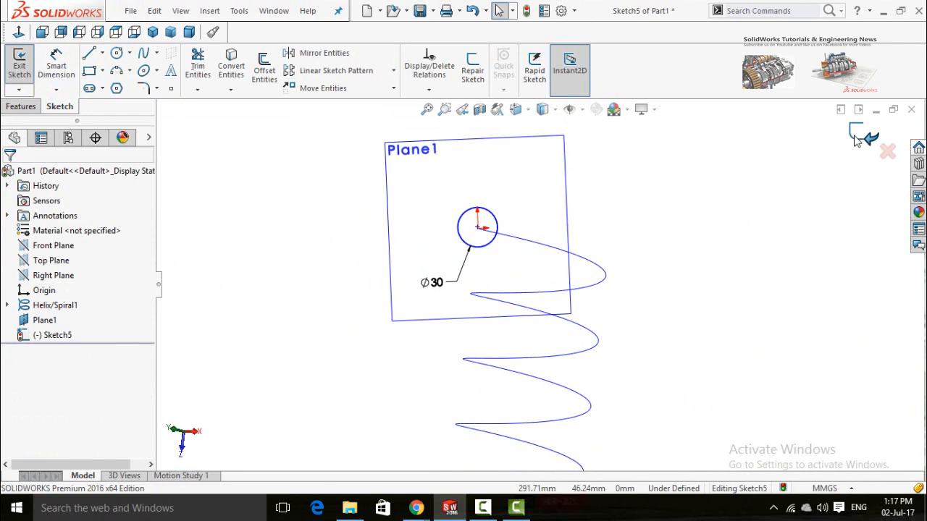
left_click(856, 138)
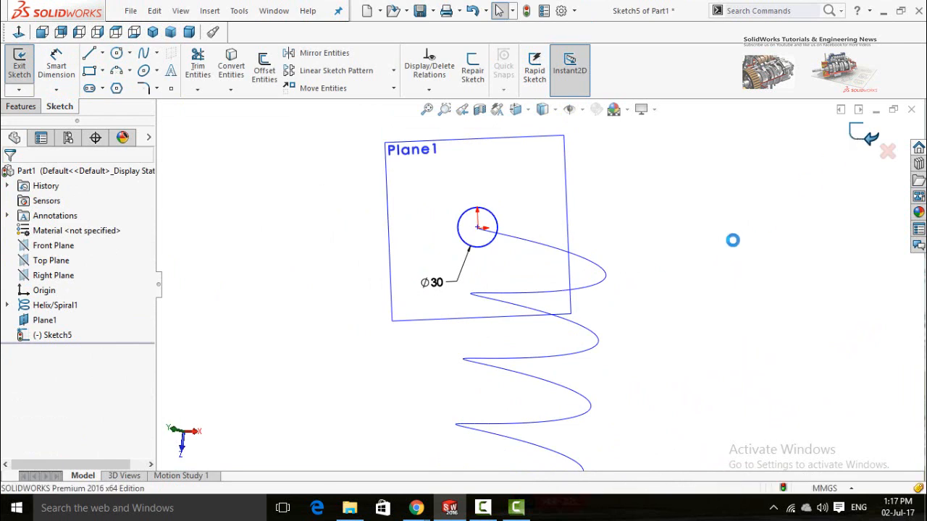
left_click(659, 190)
left_click(548, 183)
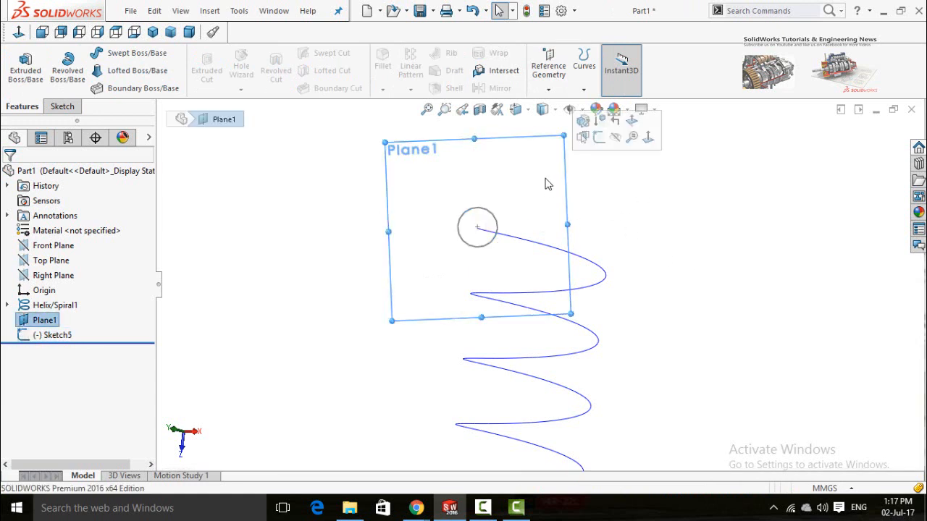
left_click(617, 141)
- Set up a swept boss with the 30 mm circle sketch as the profile and the helix as the path
middle_click_drag(507, 228, 362, 258)
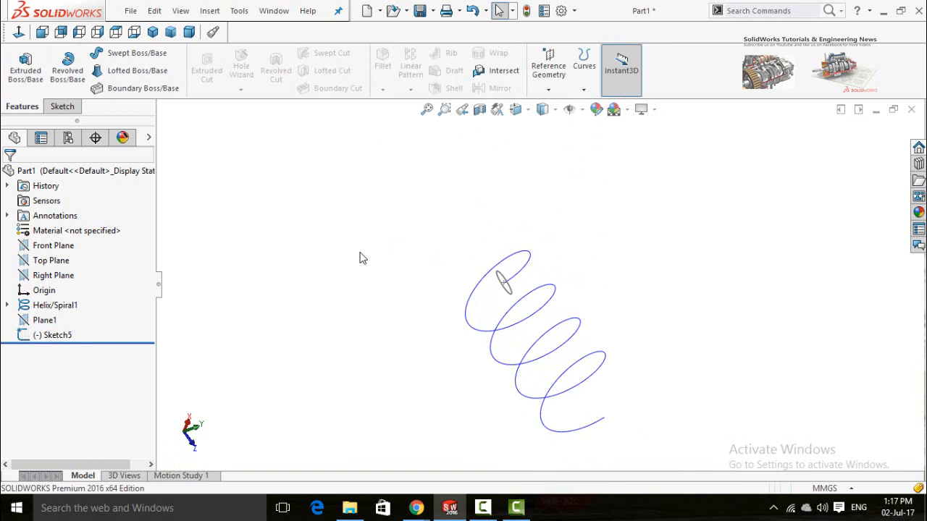
left_click(118, 57)
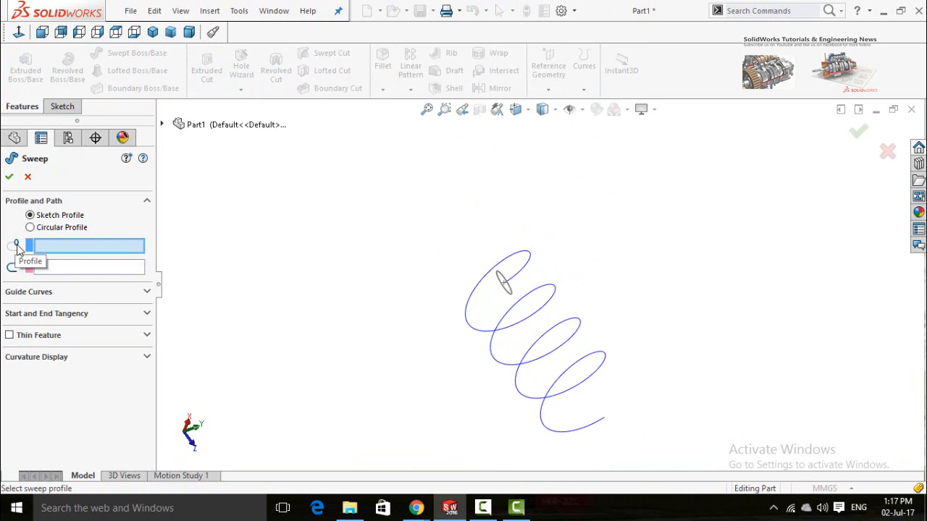
scroll(507, 297, "down", 3)
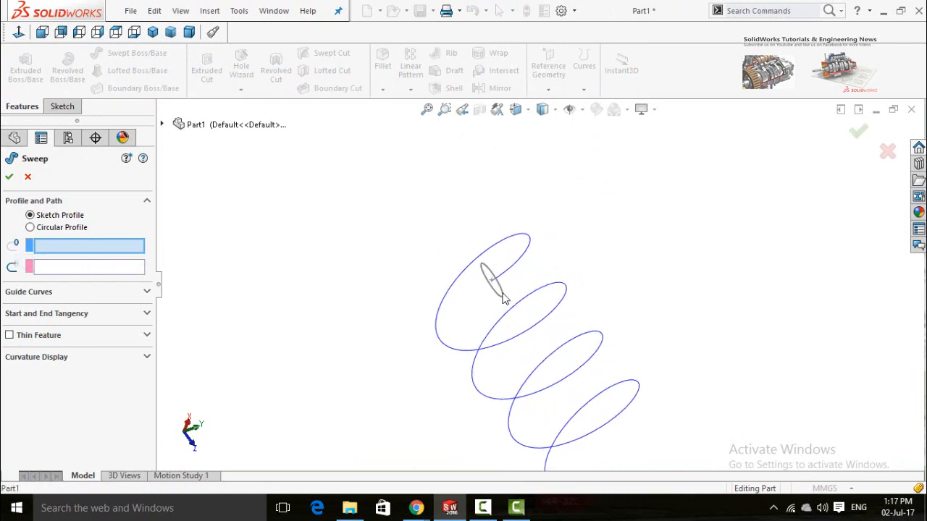
left_click(505, 299)
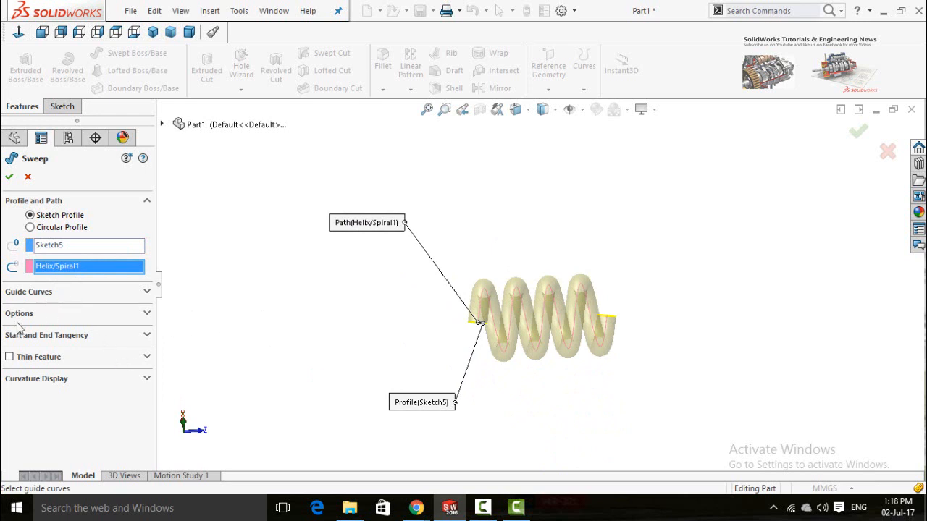
left_click(147, 314)
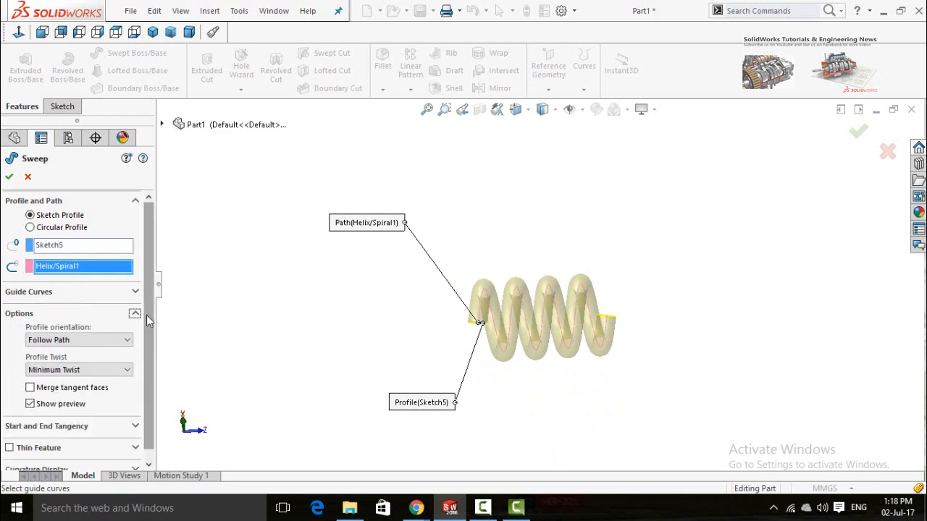
mouse_move(150, 323)
left_mouse_down()
mouse_move(149, 345)
mouse_move(149, 327)
left_mouse_up()
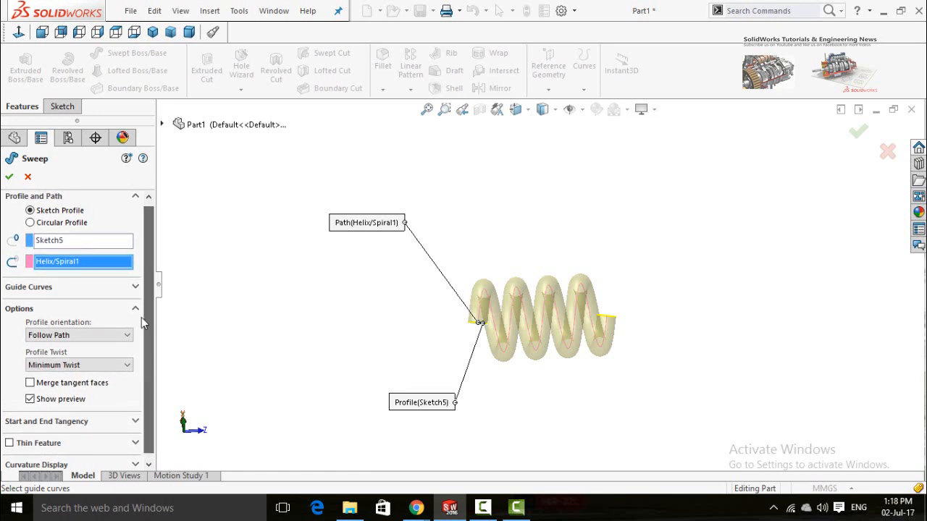
left_click(136, 309)
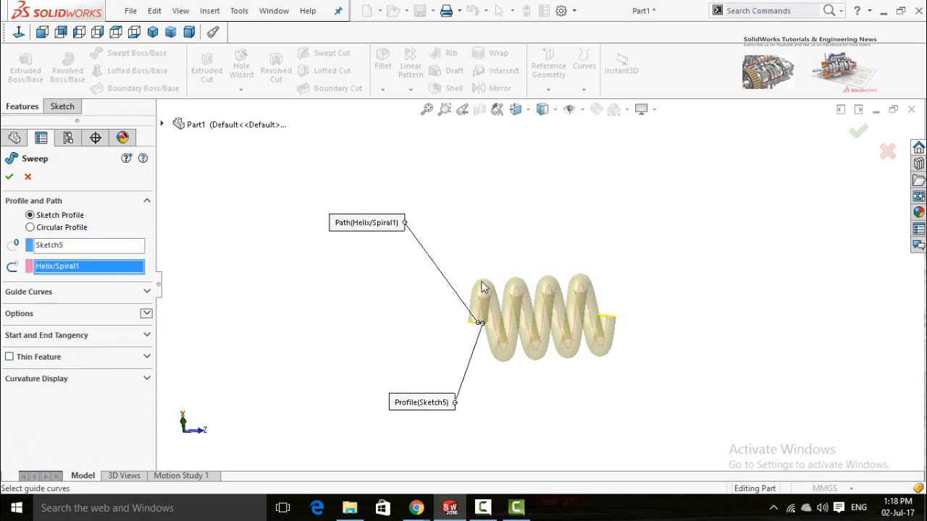
- Make the sweep a one-direction thin feature, trying the wall inside the profile before returning it to the outside
scroll(484, 290, "down", 2)
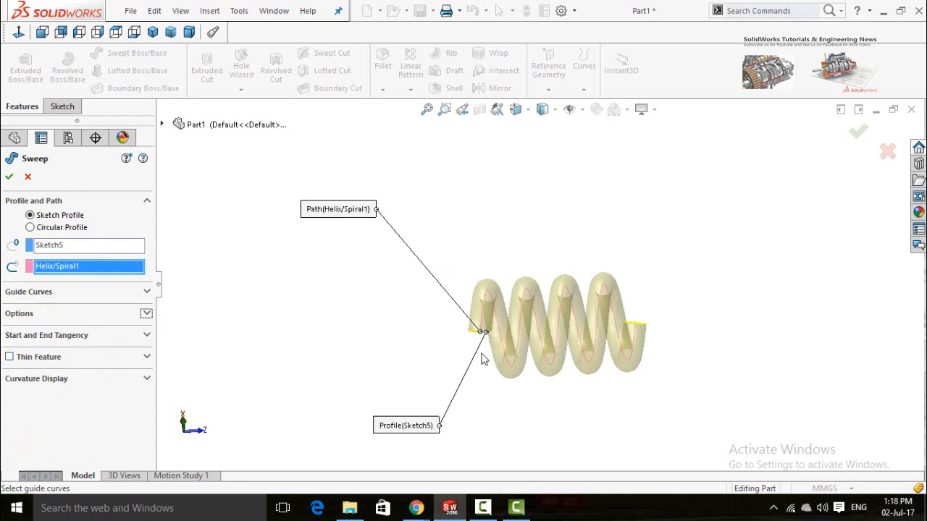
scroll(468, 349, "down", 1)
middle_click_drag(497, 374, 497, 305)
scroll(486, 296, "down", 3)
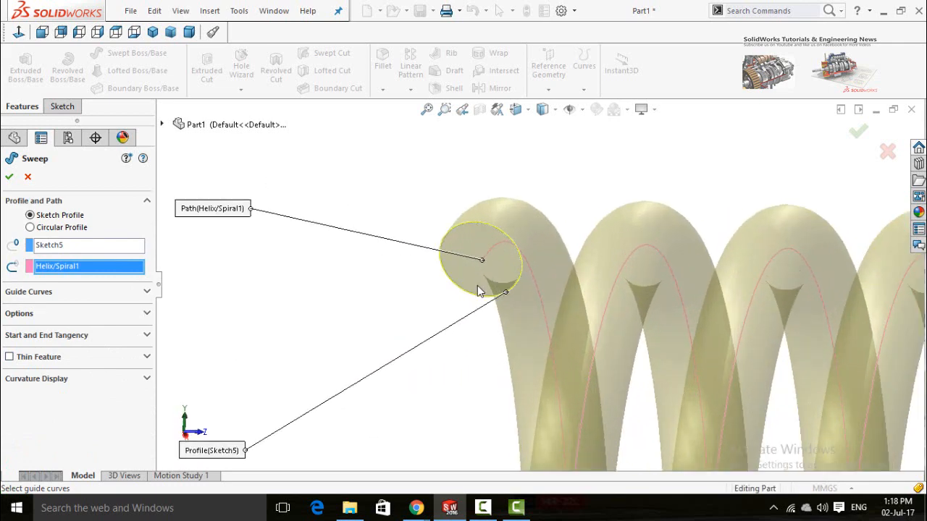
scroll(477, 285, "down", 3)
scroll(538, 200, "up", 2)
scroll(537, 200, "down", 1)
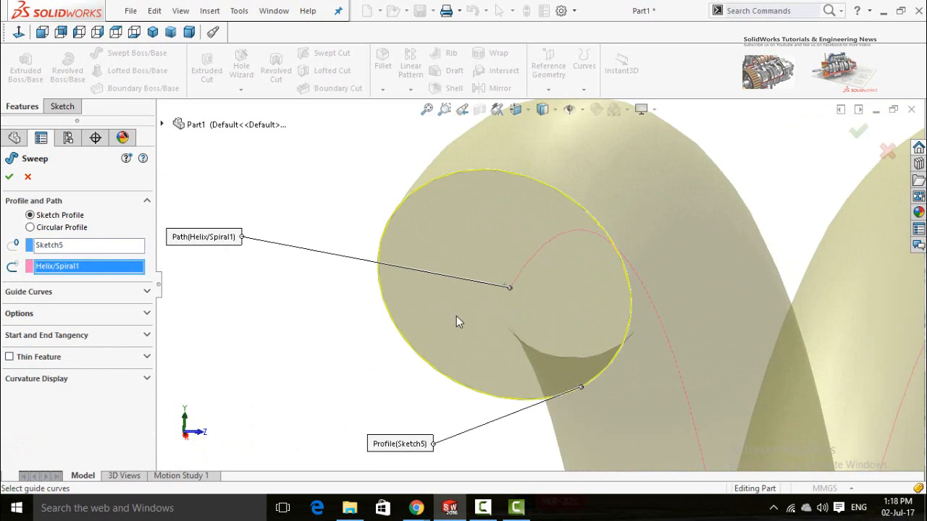
left_click(9, 357)
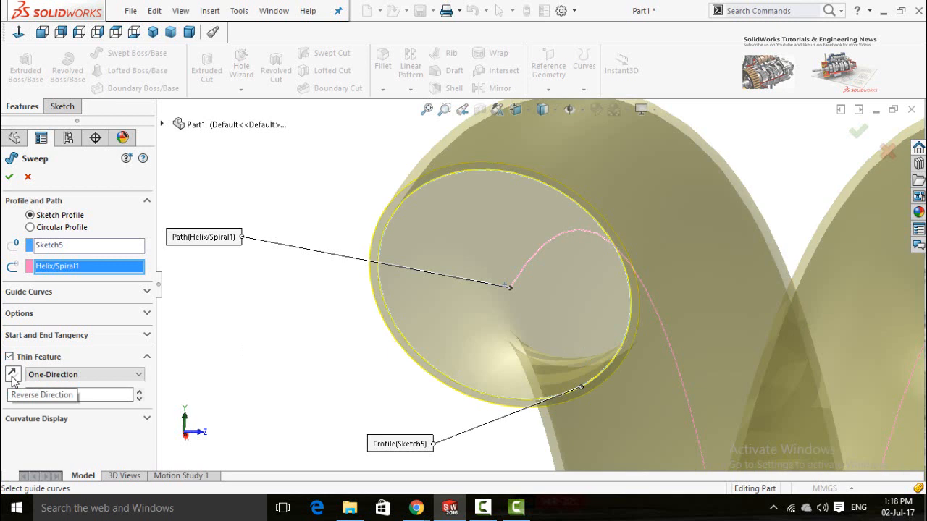
left_click(12, 375)
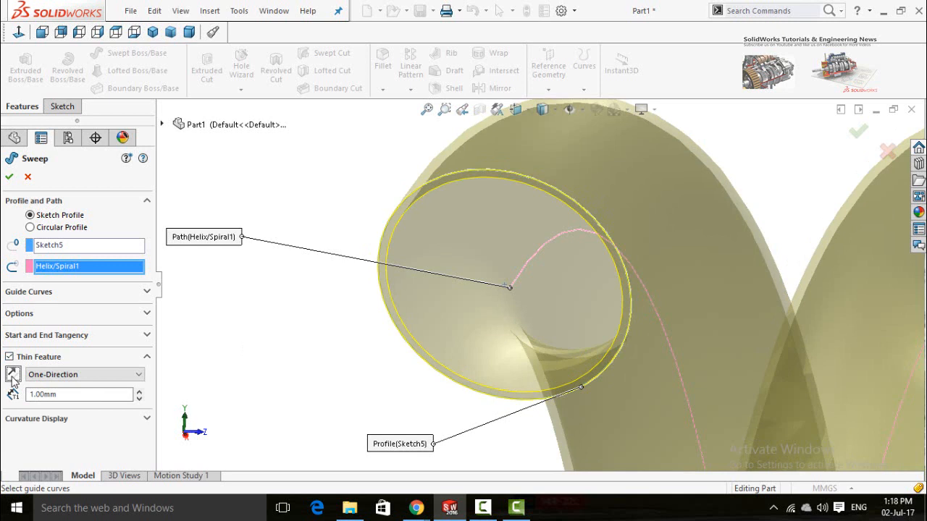
left_click(11, 376)
- Set the thin wall thickness to 2 mm and complete the sweep
double_click(63, 394)
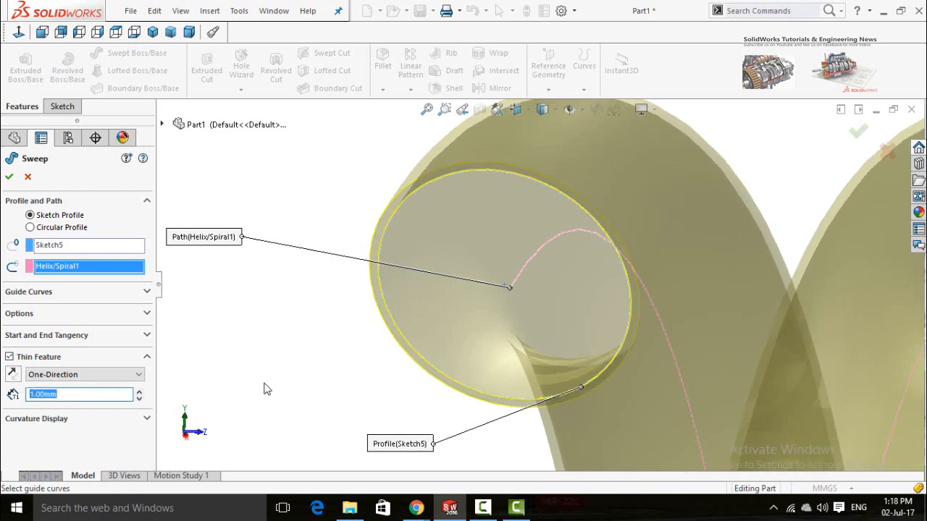
type("2")
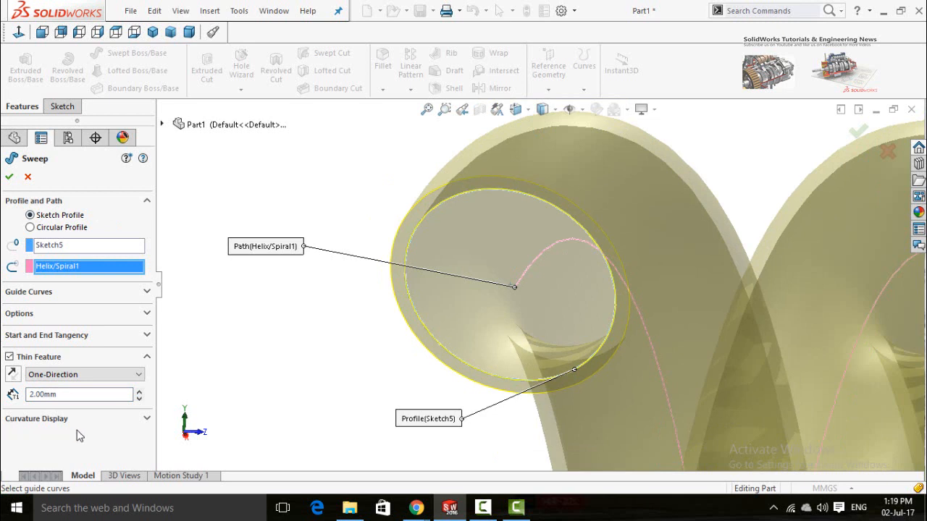
left_click(10, 179)
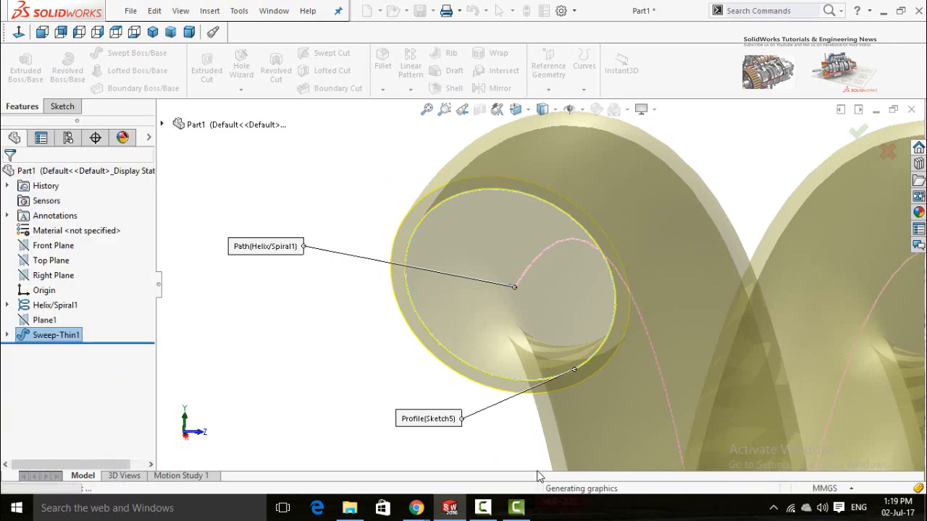
left_click(483, 507)
left_click(860, 448)
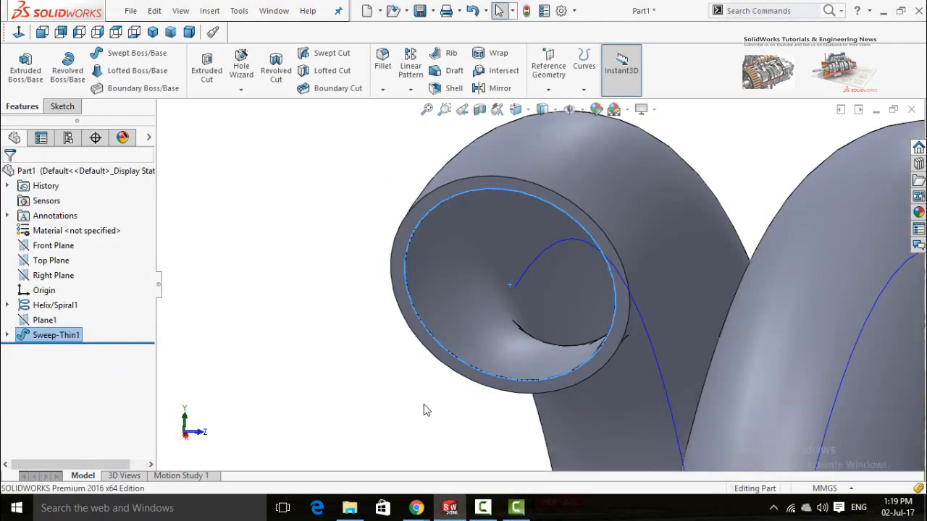
- Hide the helix curve running through the swept coil
scroll(379, 360, "up", 8)
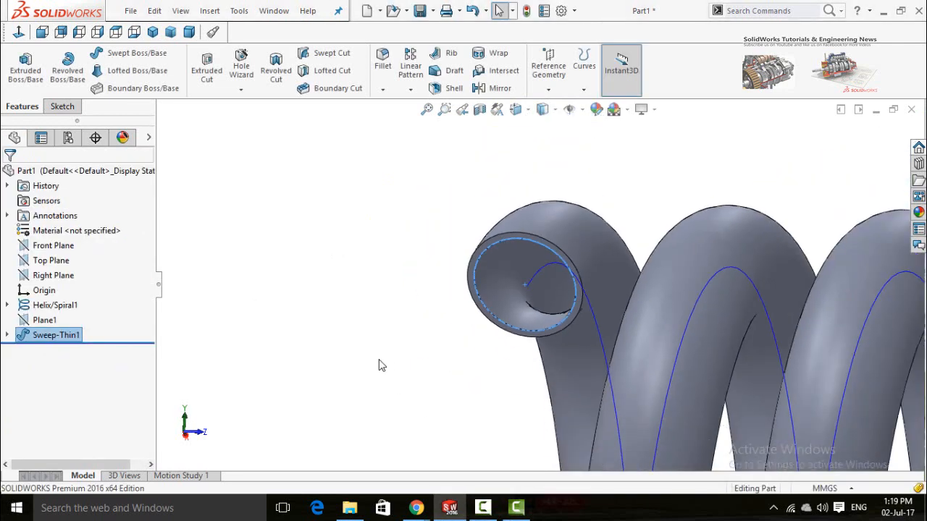
middle_click_drag(400, 335, 410, 364)
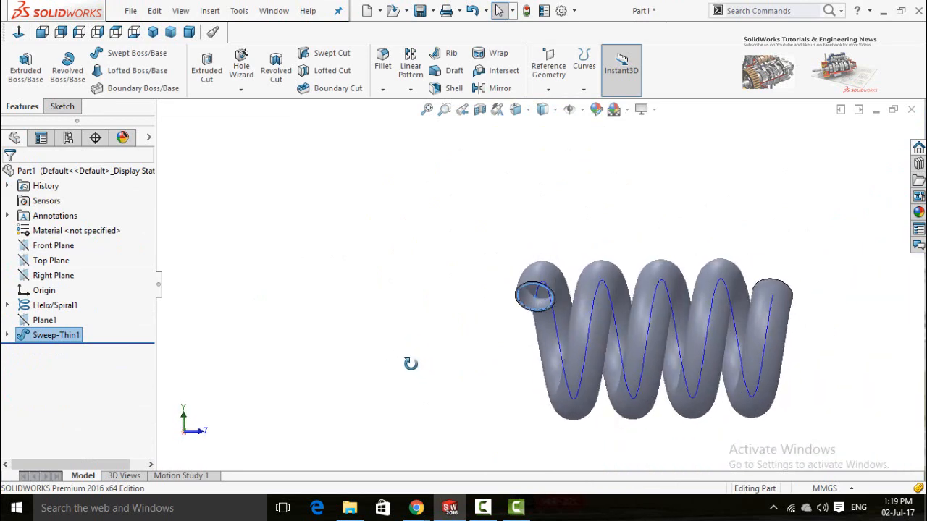
left_click(512, 378)
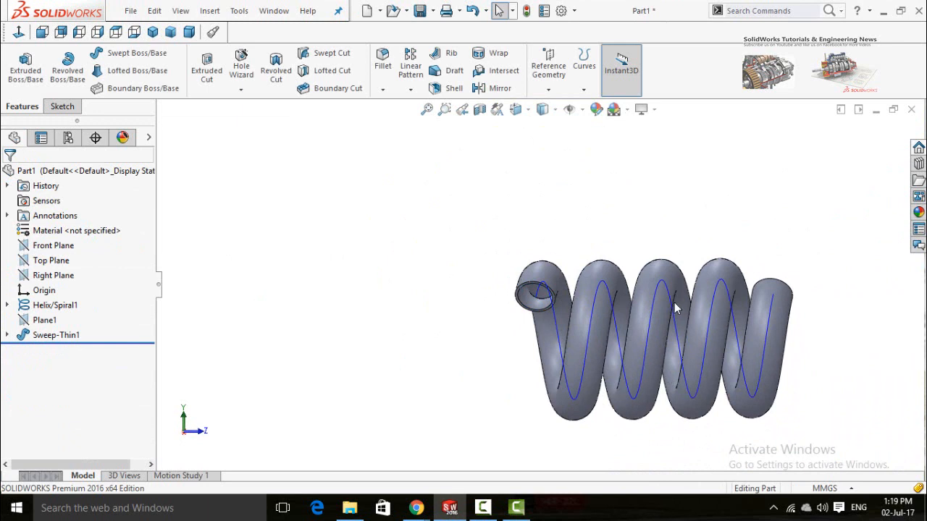
middle_click_drag(670, 432, 550, 428)
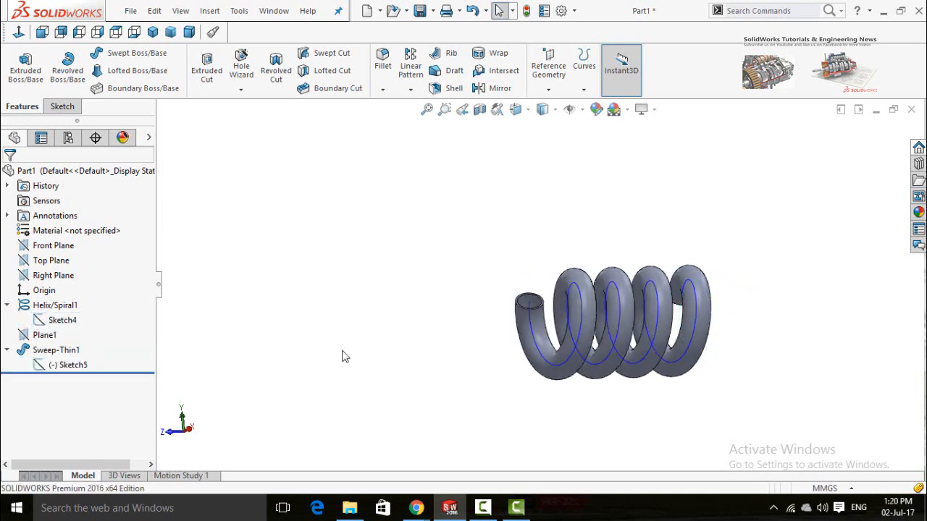
middle_click_drag(456, 352, 552, 380)
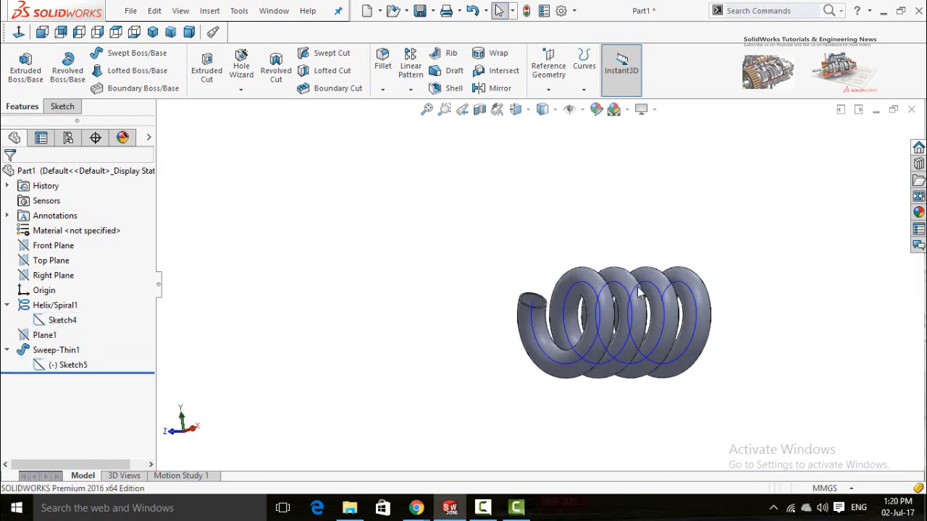
left_click(25, 307)
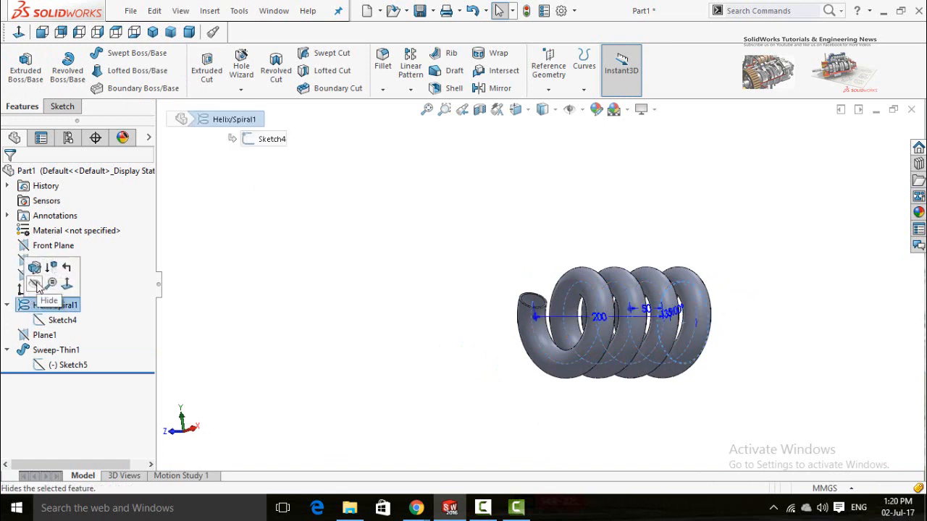
left_click(34, 283)
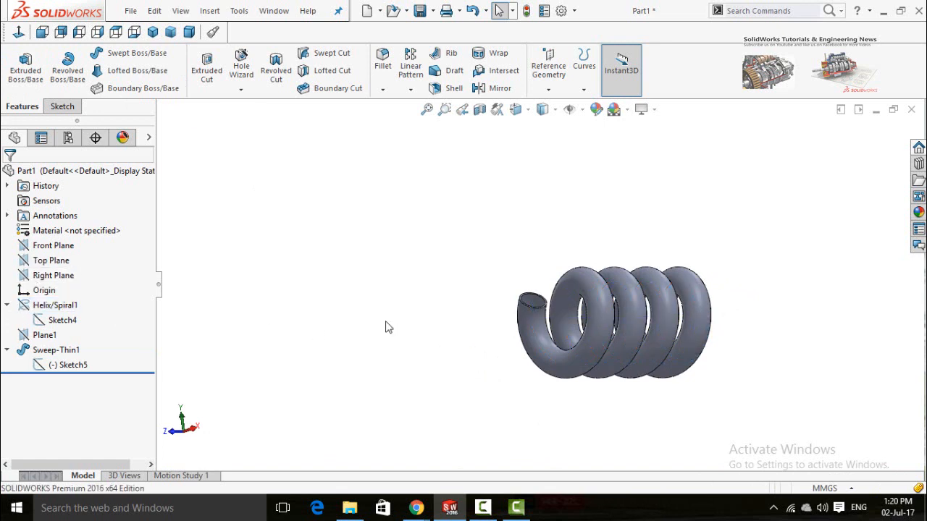
middle_click_drag(444, 341, 573, 449)
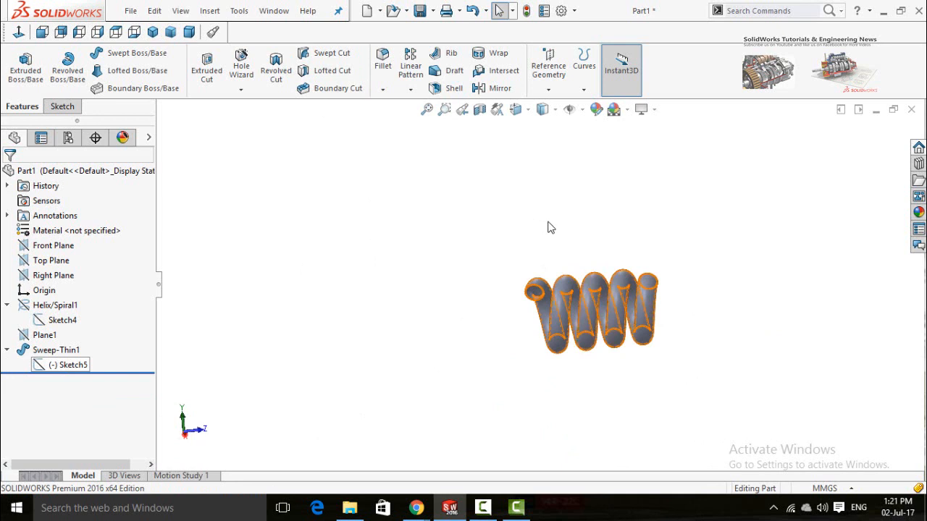
- Create a new part and open a sketch on the Front Plane
key("ctrl+n")
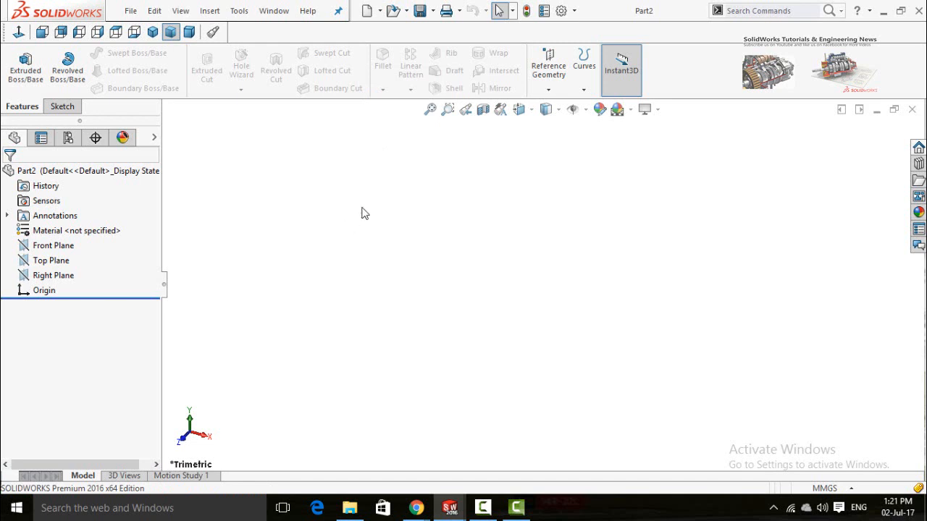
left_click(62, 251)
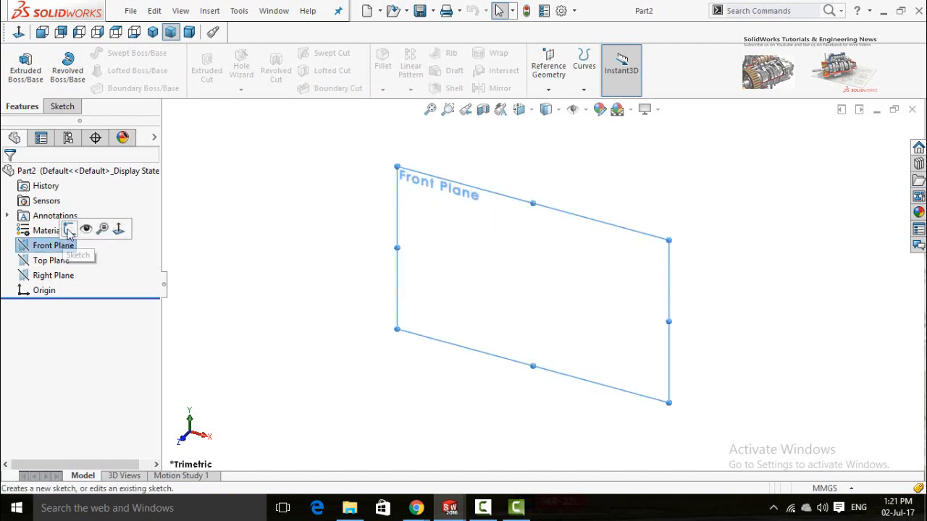
left_click(72, 223)
left_click(238, 186)
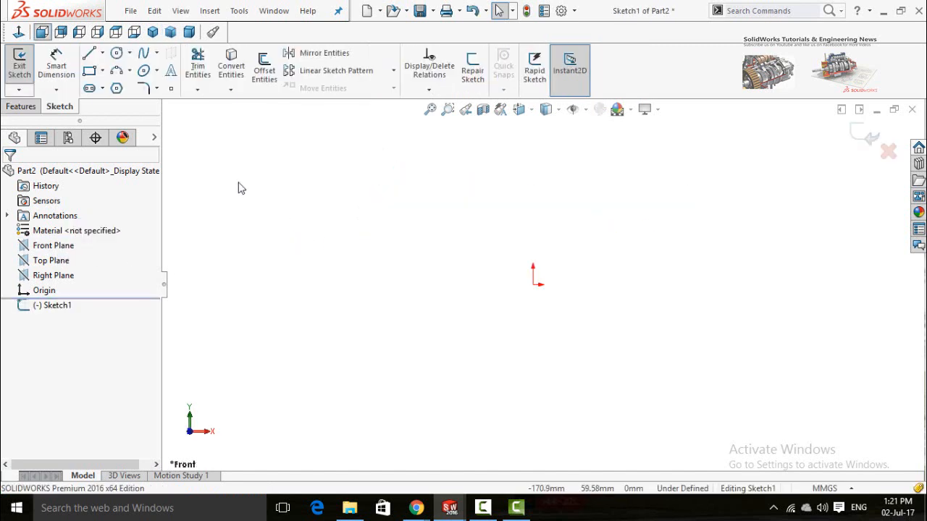
- Sketch a closed stepped line profile from the origin, with a base about 150 mm long and a raised end about 26 mm wide and 20 mm high
left_click(102, 52)
left_click(108, 71)
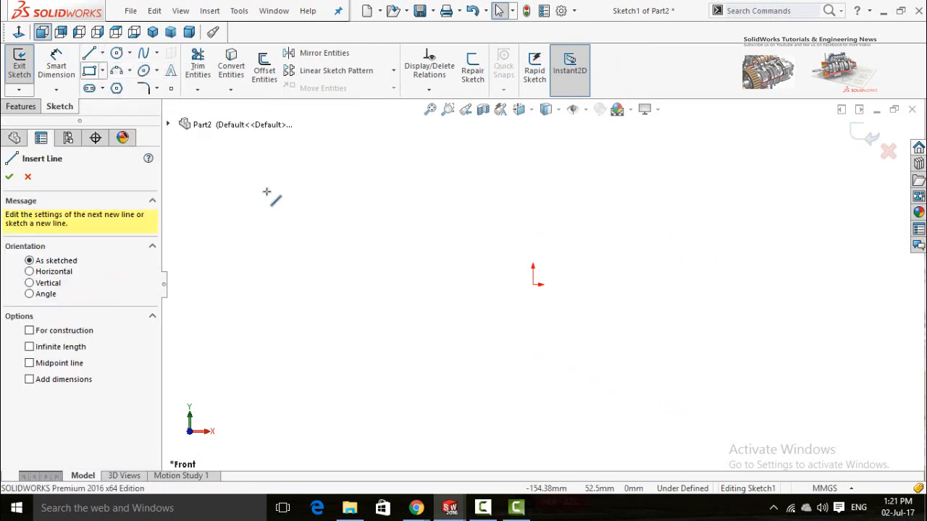
left_click(532, 284)
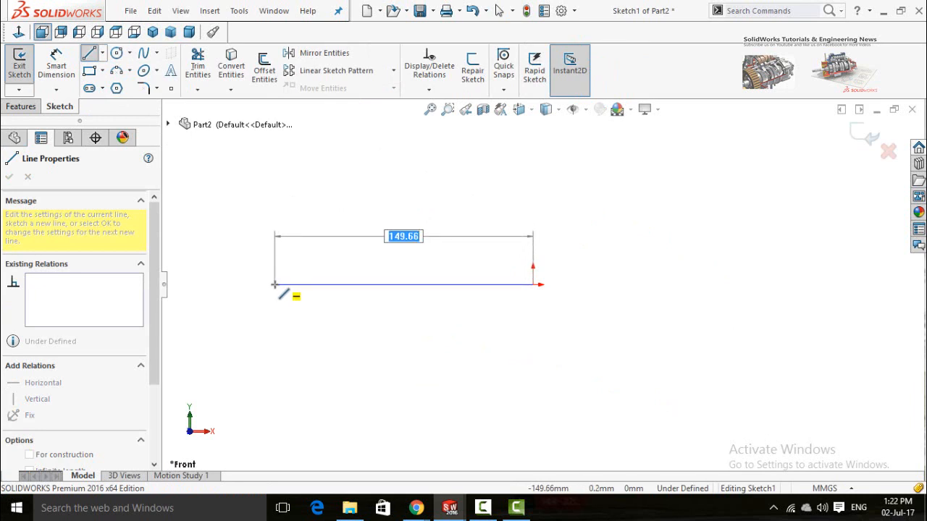
left_click(274, 284)
double_click(274, 259)
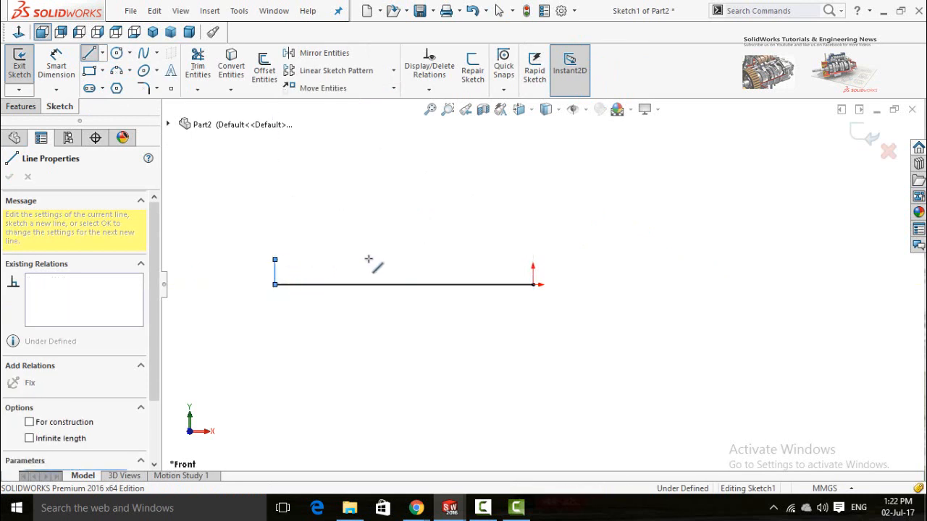
left_click(488, 259)
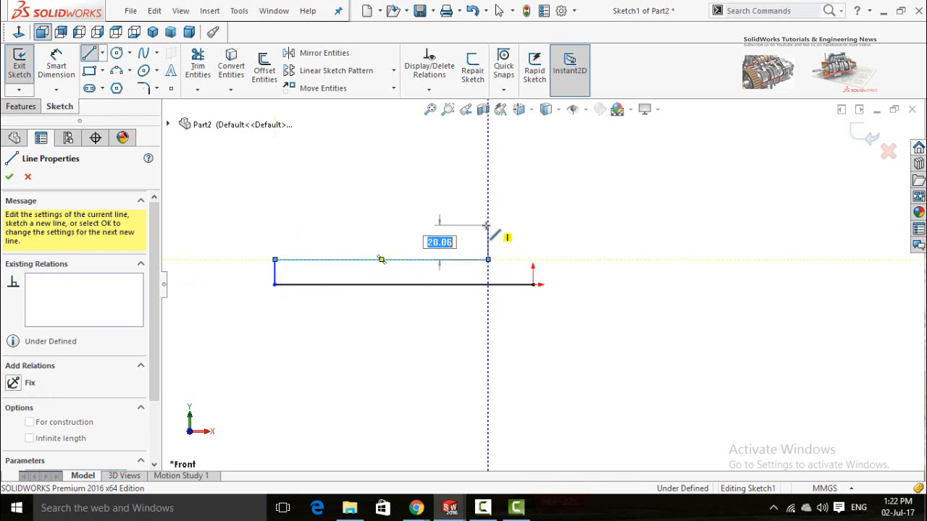
left_click(487, 226)
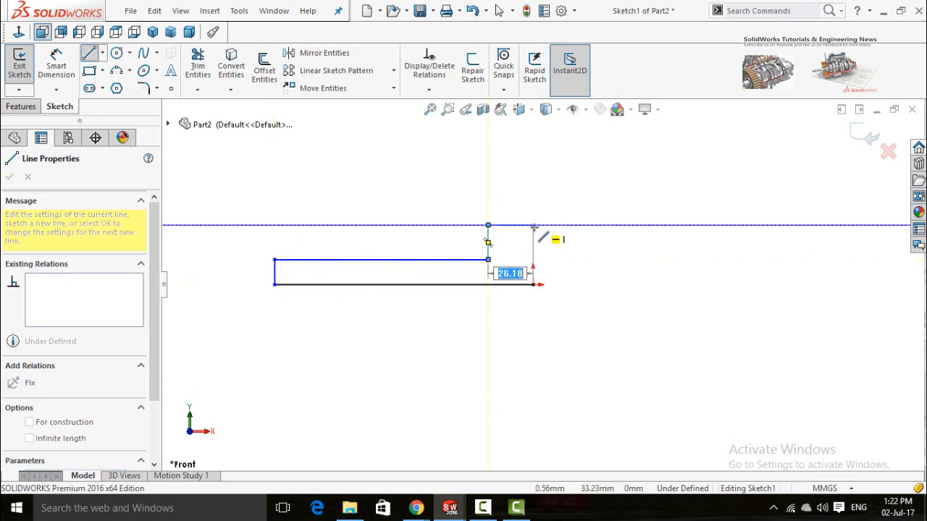
left_click(533, 225)
left_click(533, 284)
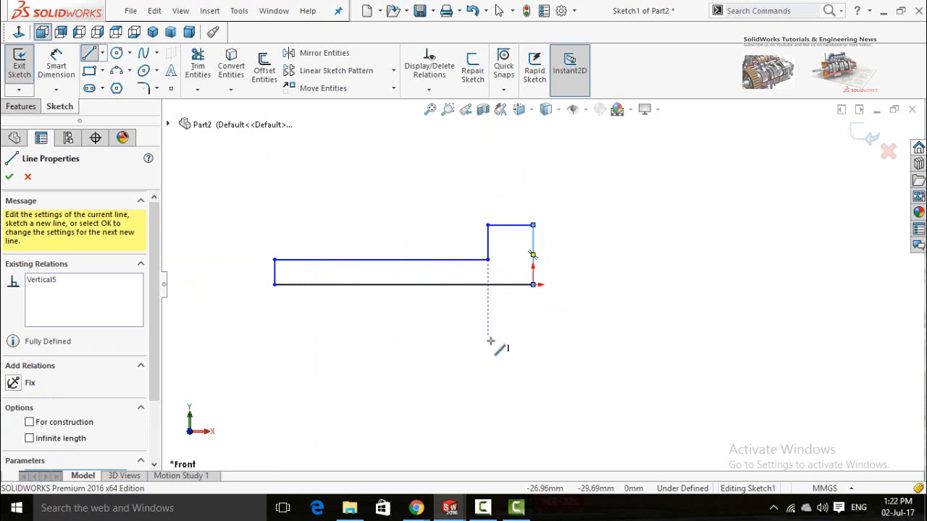
key("Escape")
key("Escape")
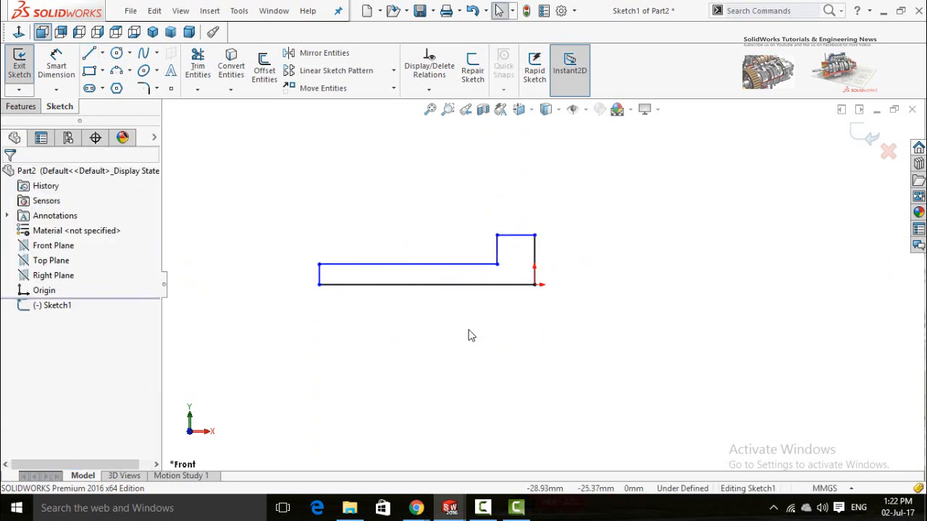
- Dimension the short vertical edge at the free end of the stepped profile to 10 mm
right_click_drag(253, 264, 254, 181)
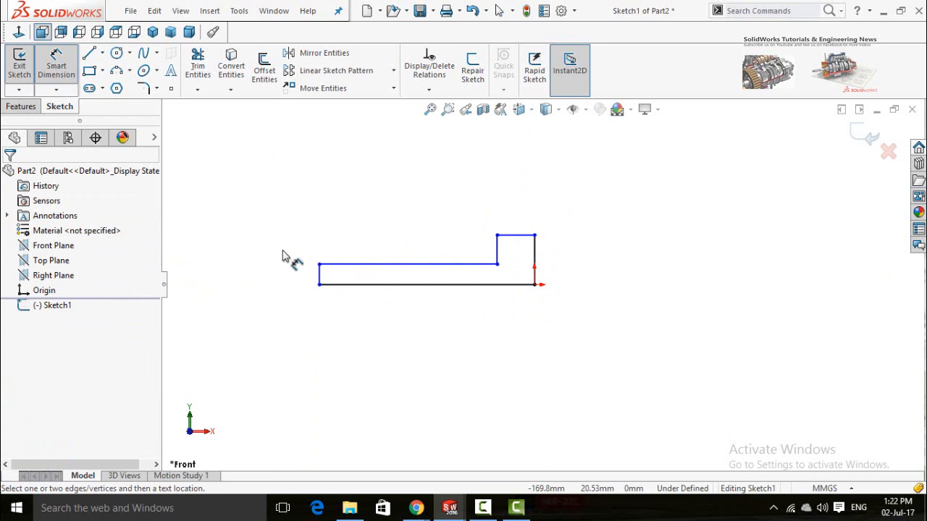
left_click(319, 277)
left_click(292, 337)
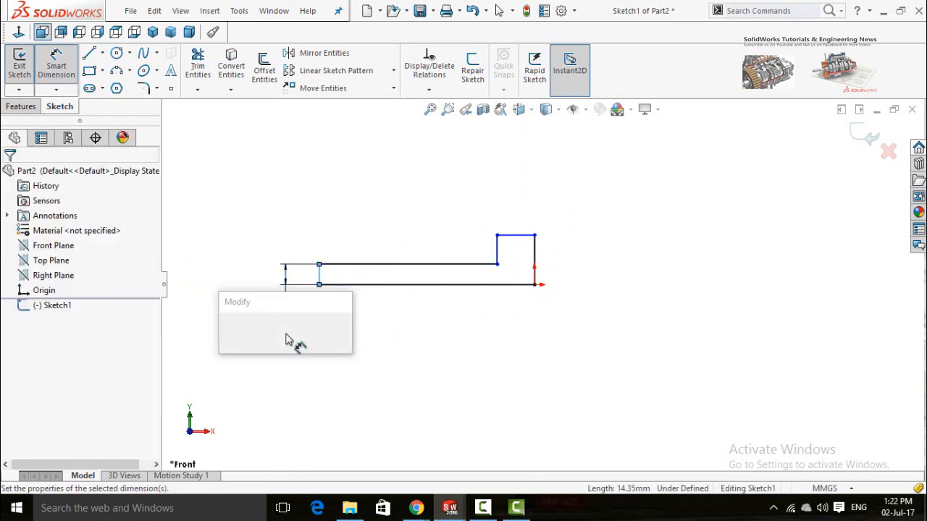
left_click_drag(306, 316, 307, 175)
type("10")
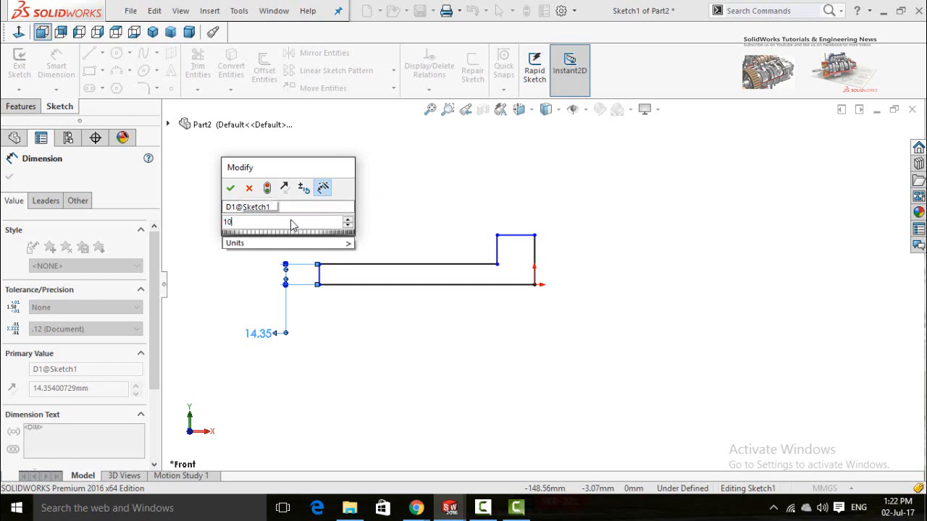
key("Return")
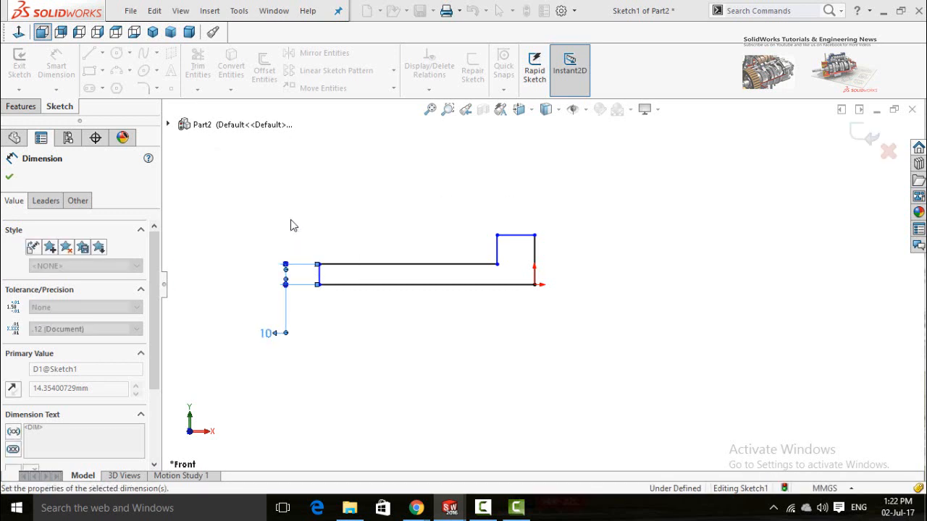
- Dimension the thin section's upper edge to 50 mm and the raised end's top edge to 20 mm
left_click(334, 261)
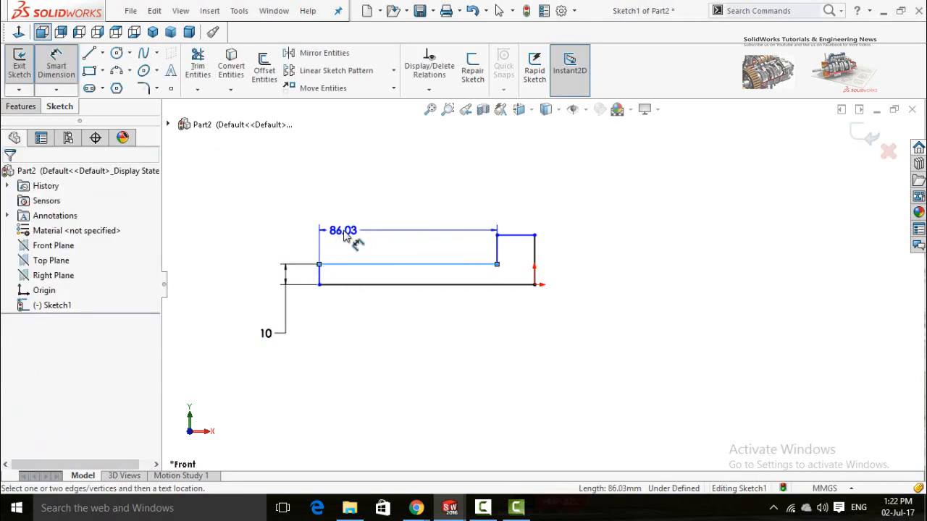
left_click(352, 239)
type("50")
key("Return")
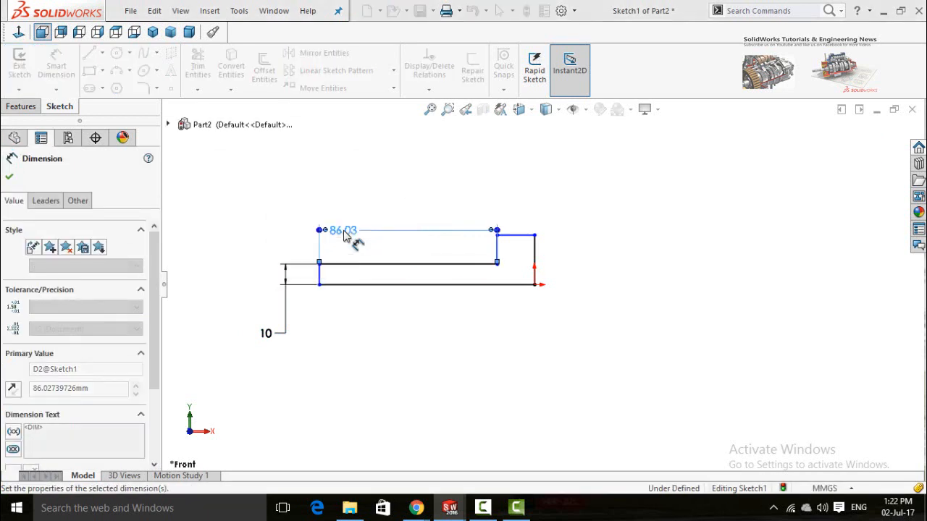
left_click(472, 234)
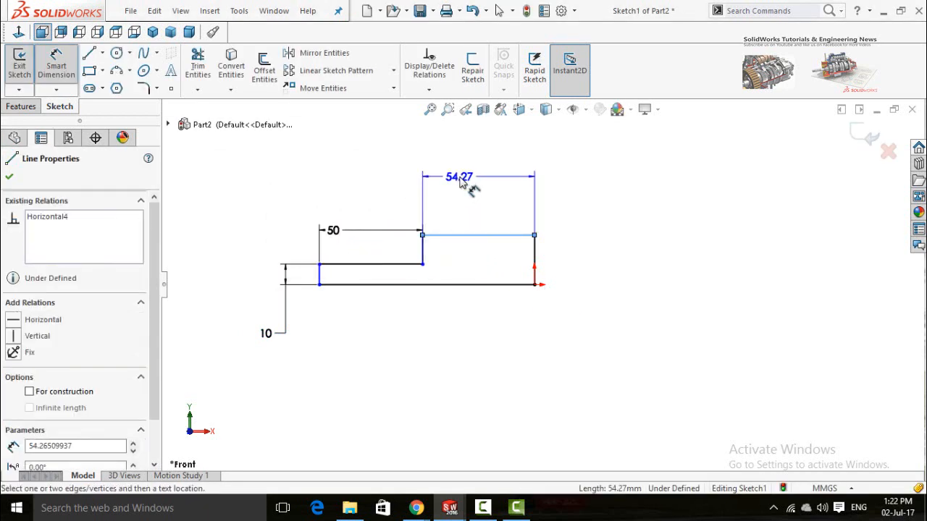
left_click(459, 183)
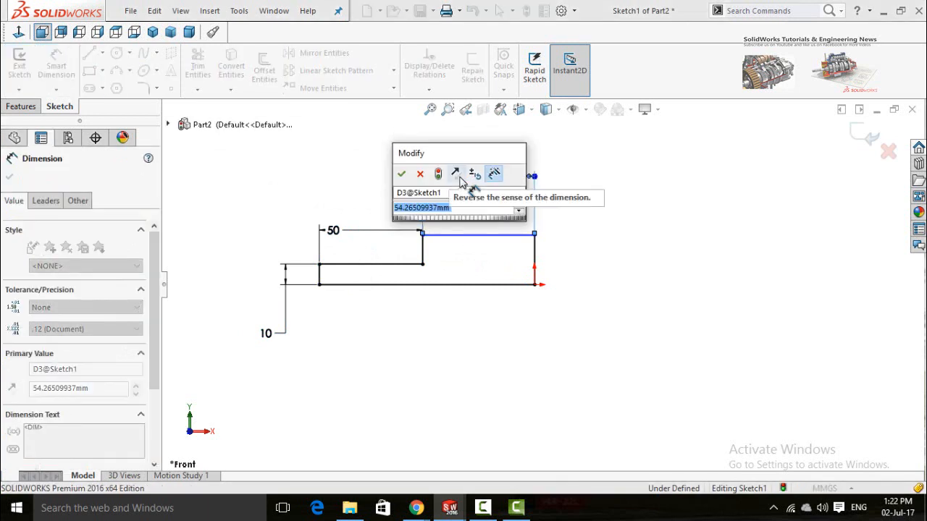
type("20")
key("Return")
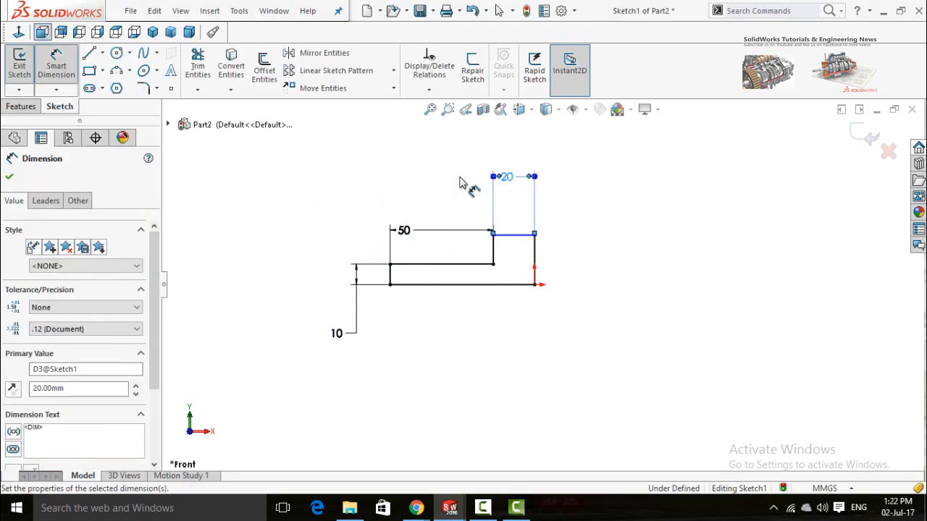
left_click(557, 400)
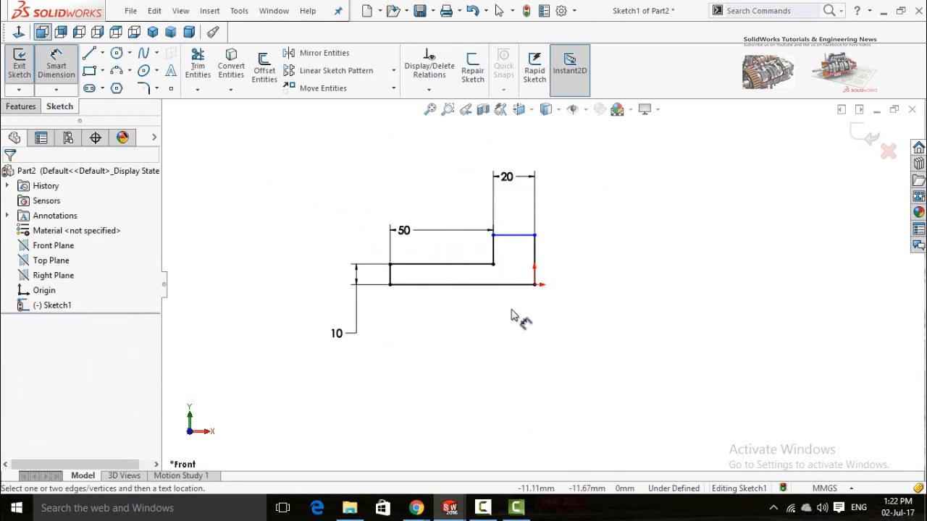
- Stretch the raised end's top edge upward to a height of about 32 mm above the base line
left_click(527, 236)
key("Escape")
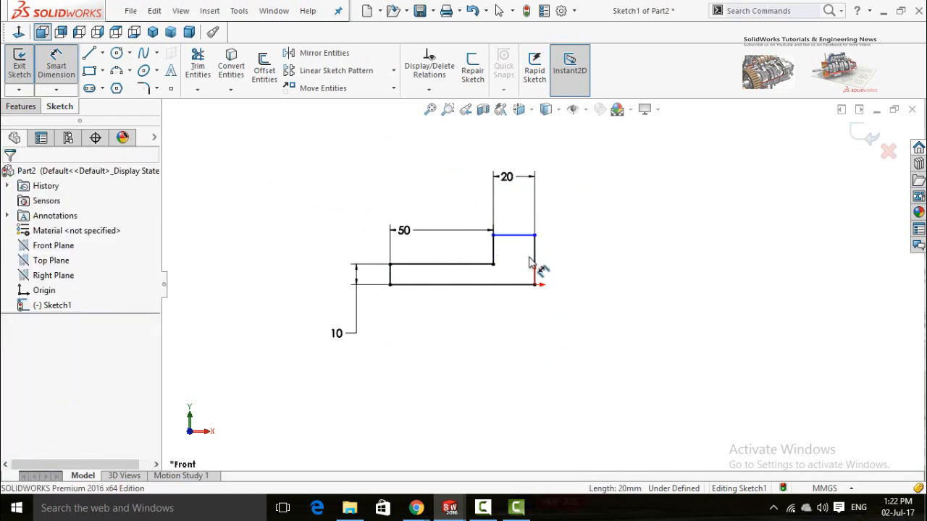
scroll(540, 261, "down", 2)
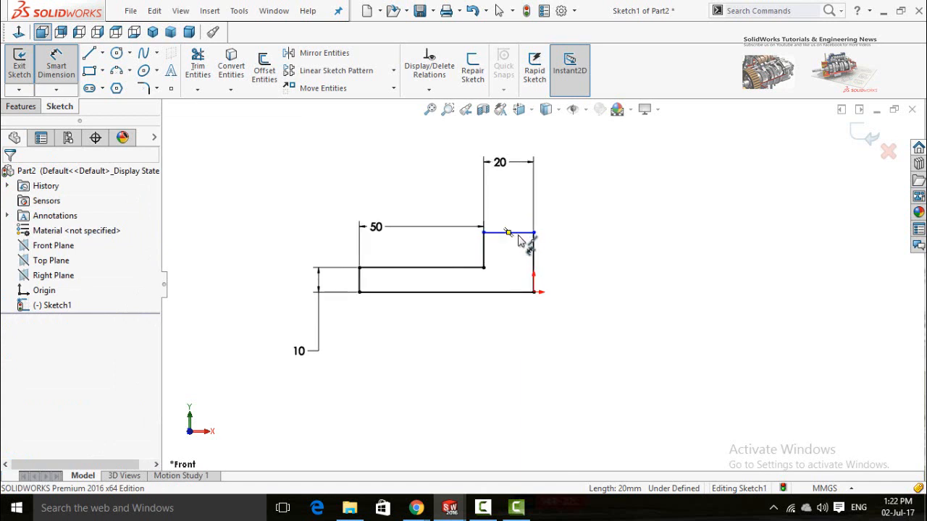
key("Escape")
left_click_drag(523, 233, 512, 211)
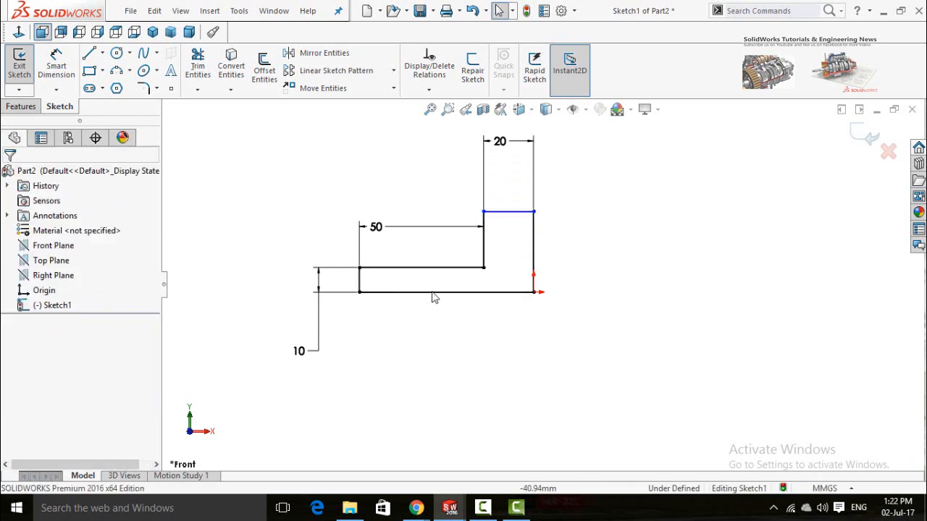
left_click(435, 269)
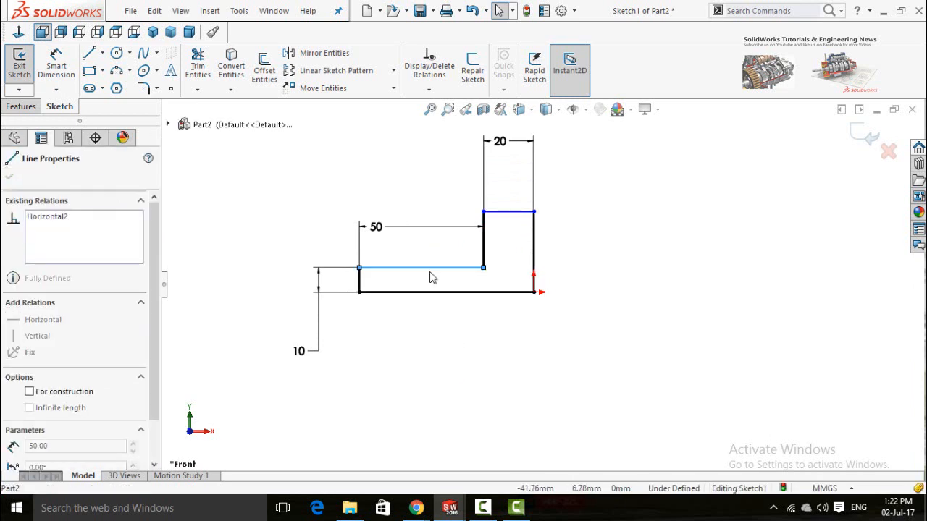
left_click(506, 325)
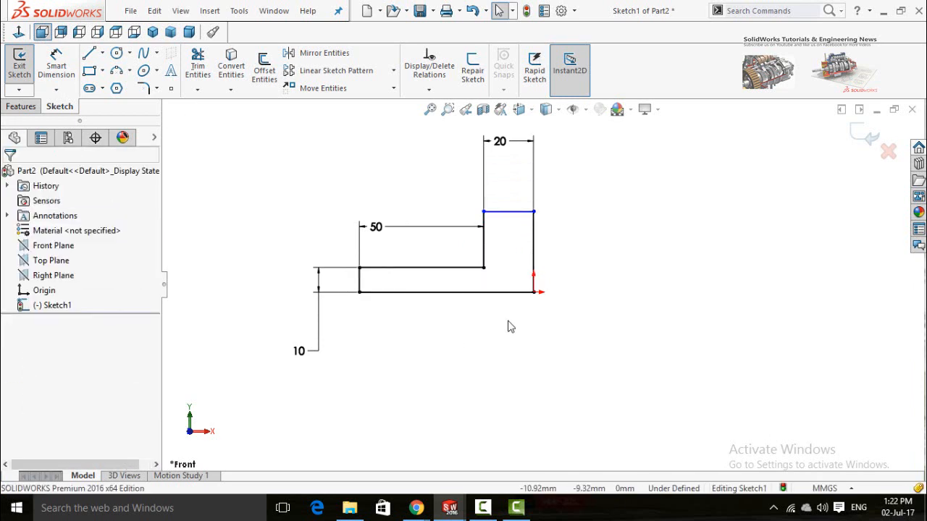
left_click(501, 212)
left_click(637, 372)
- Dimension the height between the raised end's top edge and the base line to 20 mm
right_click_drag(637, 372, 634, 243)
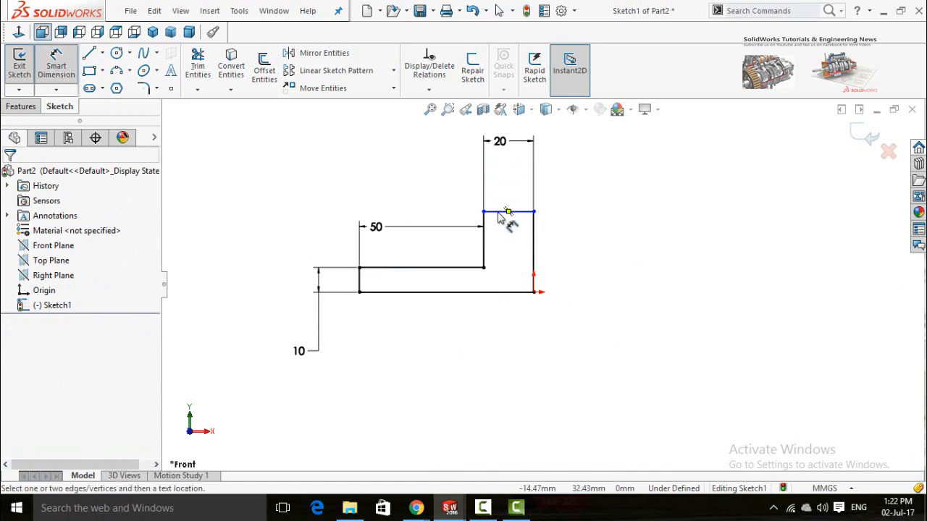
left_click(500, 212)
left_click(507, 293)
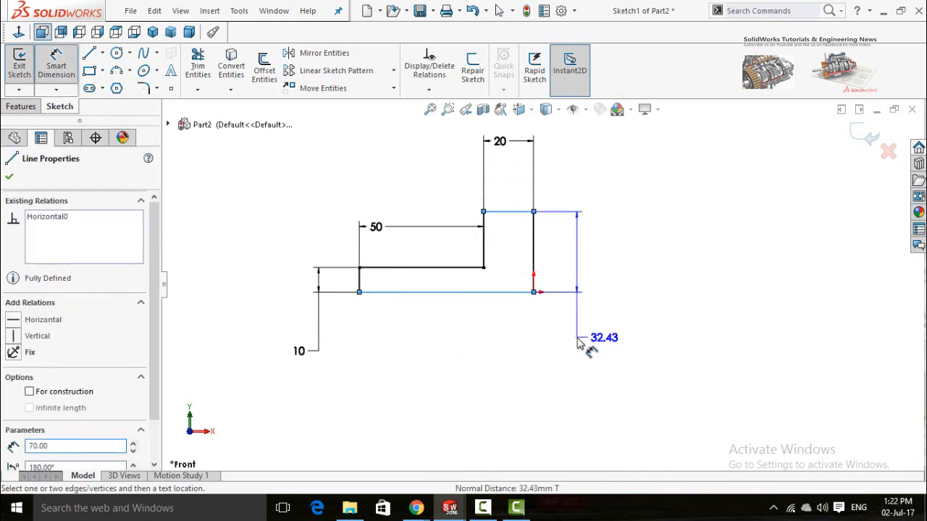
left_click(579, 342)
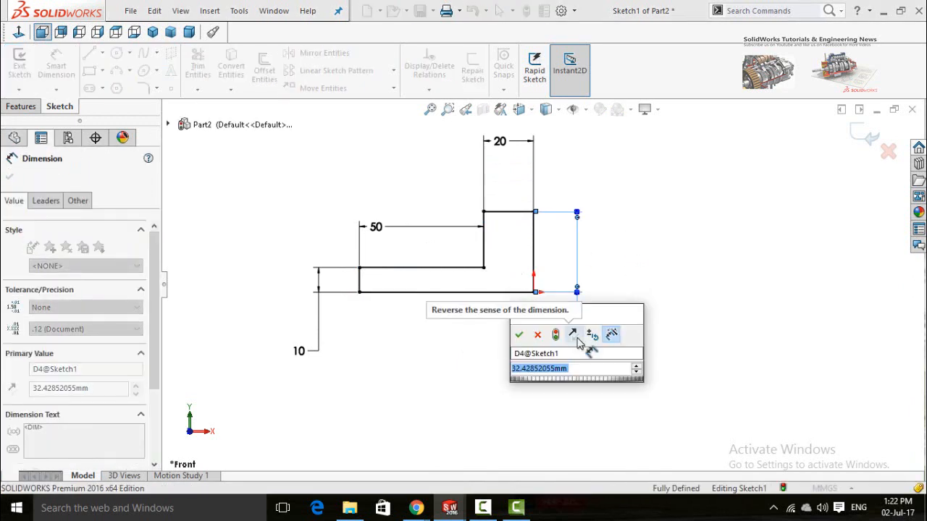
type("20")
key("Return")
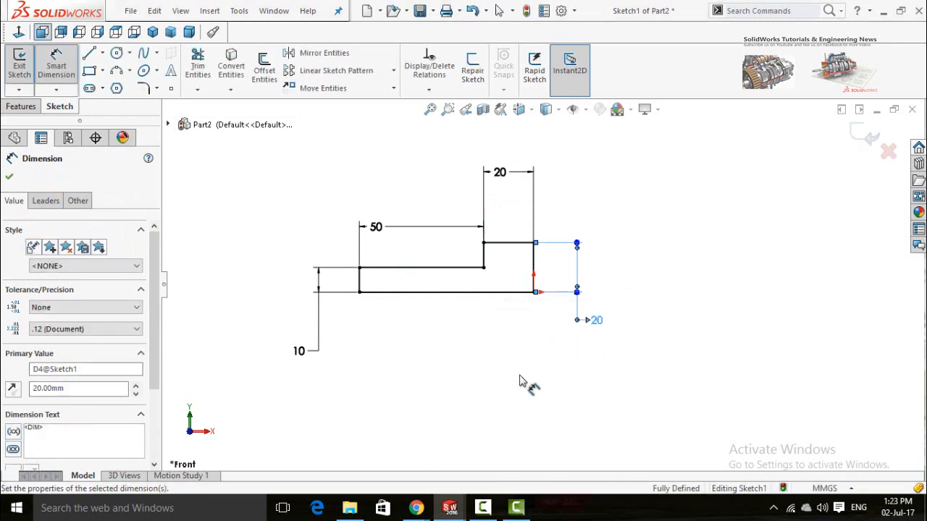
left_click(519, 381)
- Revolve the stepped profile 360 degrees about its long base line into a solid headed shaft
left_click(15, 106)
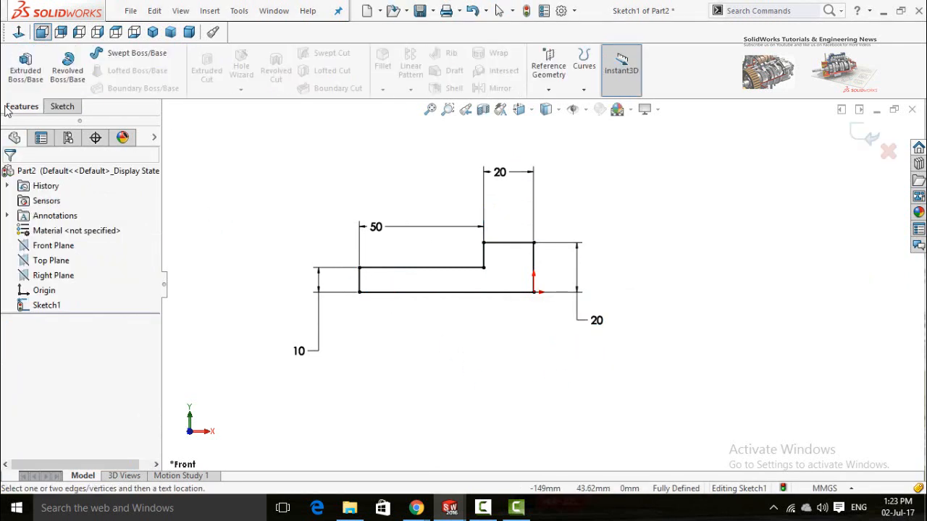
left_click(67, 65)
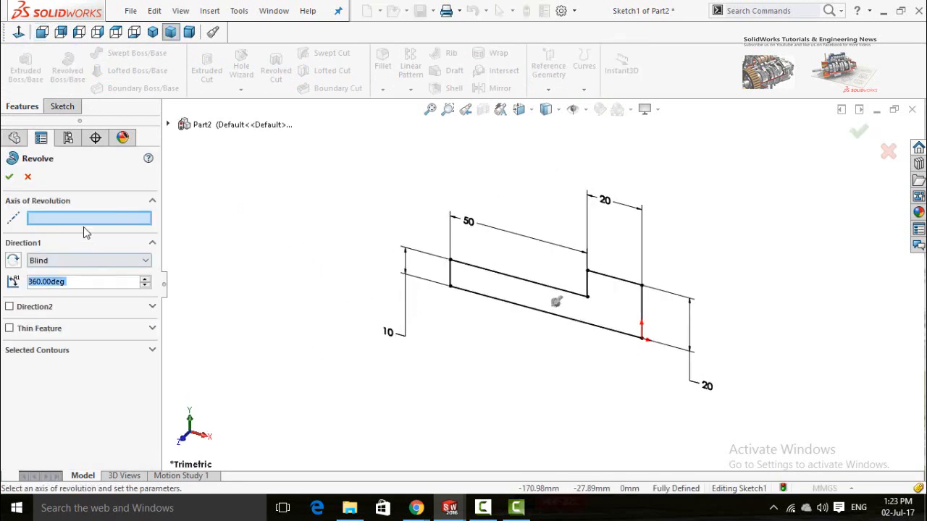
left_click(508, 304)
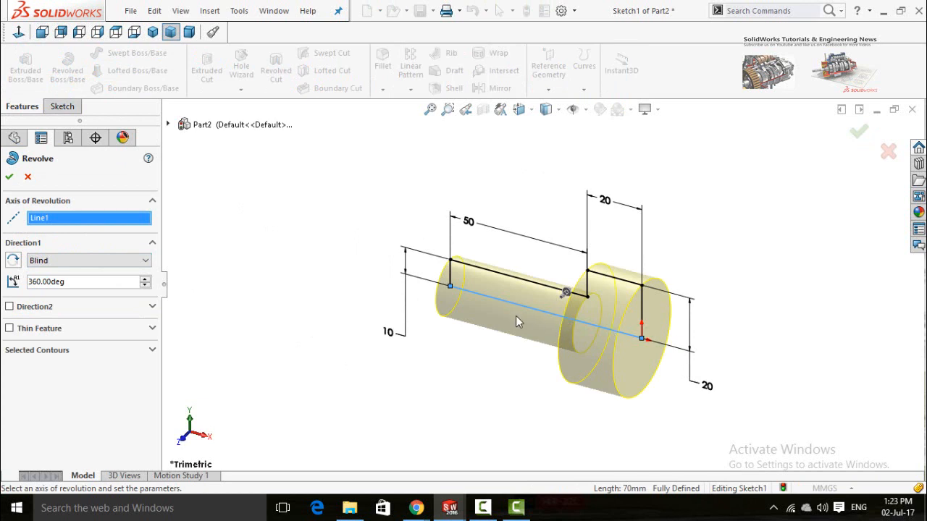
left_click(10, 178)
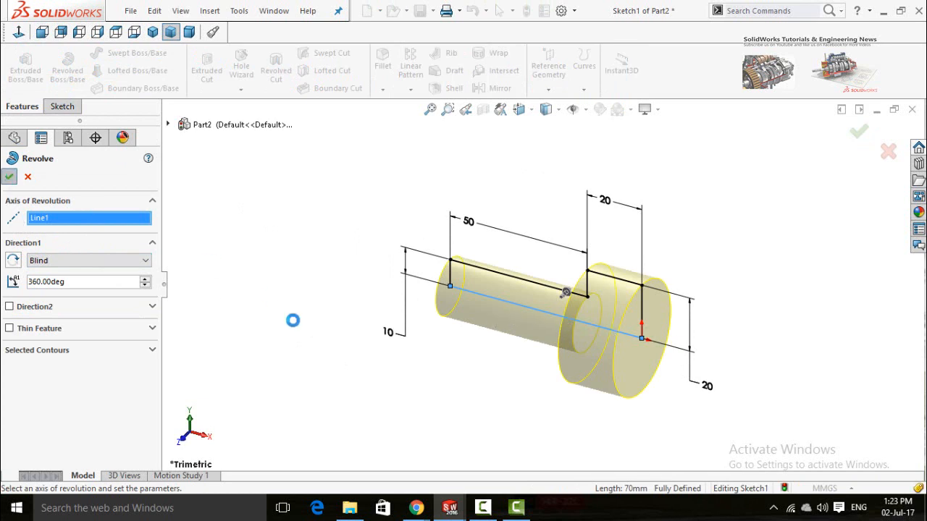
left_click(478, 372)
scroll(477, 373, "up", 5)
mouse_move(490, 369)
middle_mouse_down()
mouse_move(596, 408)
mouse_move(521, 409)
mouse_move(482, 331)
mouse_move(425, 385)
mouse_move(542, 364)
mouse_move(564, 391)
mouse_move(505, 384)
mouse_move(536, 345)
mouse_move(456, 370)
middle_mouse_up()
scroll(629, 333, "down", 3)
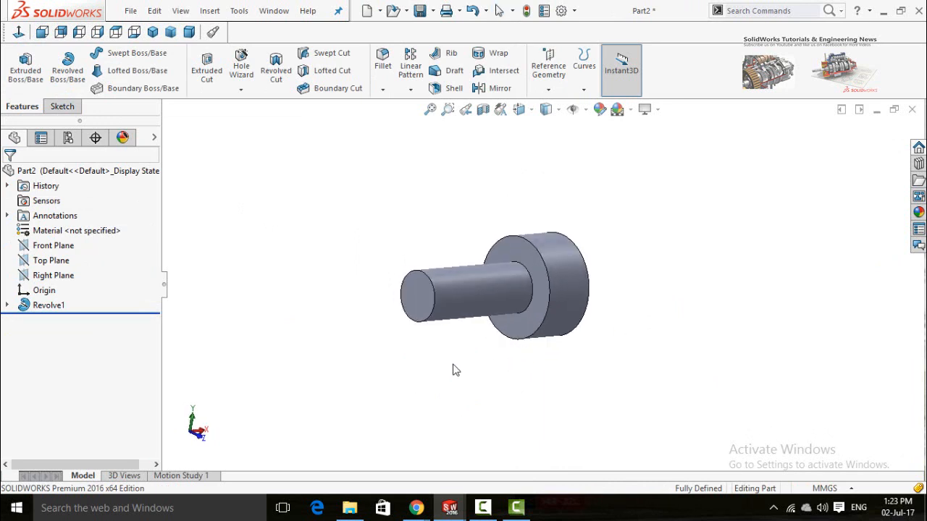
- Open a sketch on the small end face of the shaft and convert the face's circular edge into a sketch circle
left_click(418, 297)
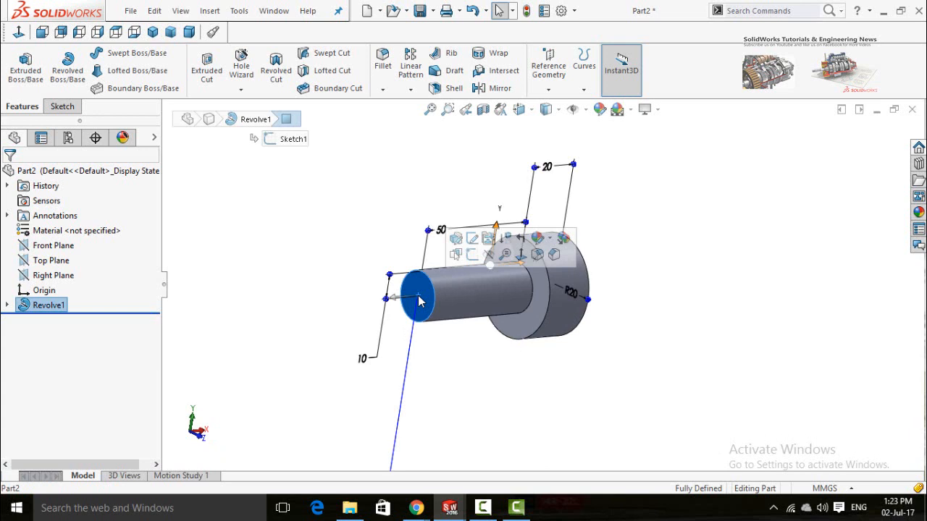
left_click(472, 255)
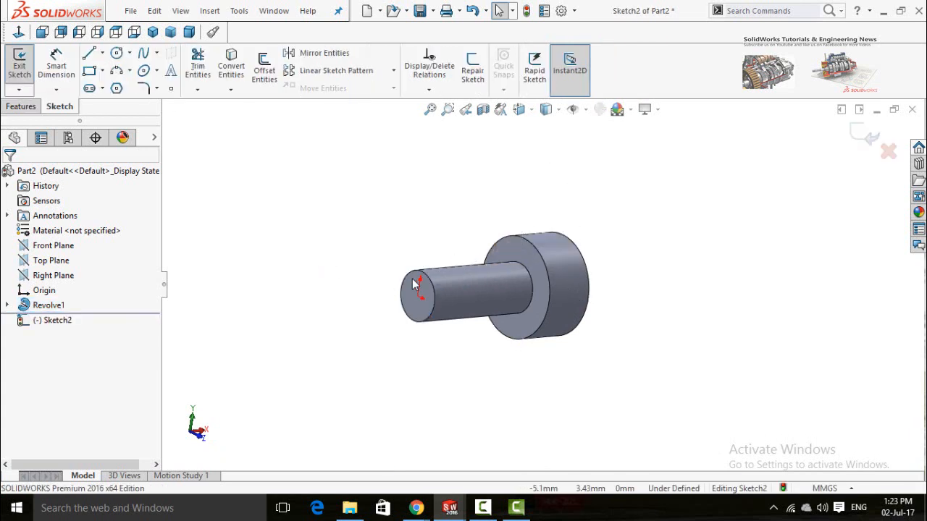
left_click(415, 311)
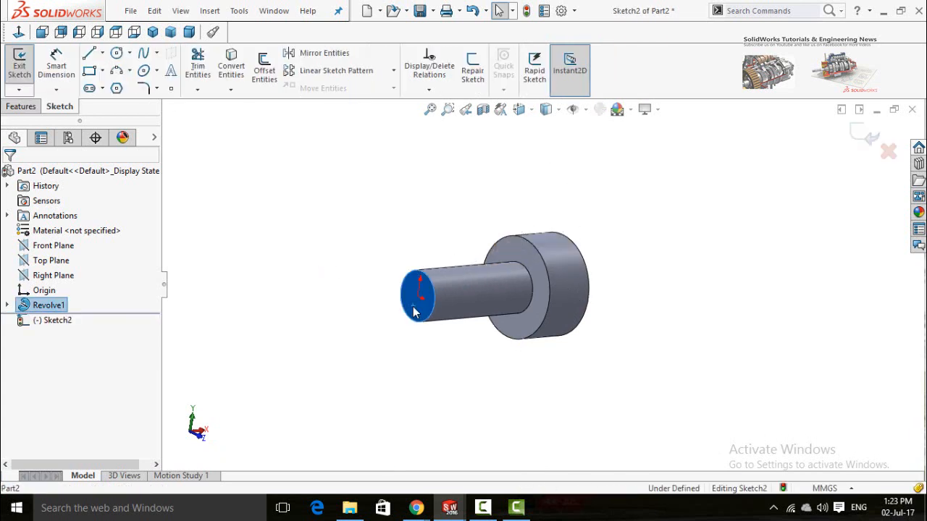
left_click(231, 67)
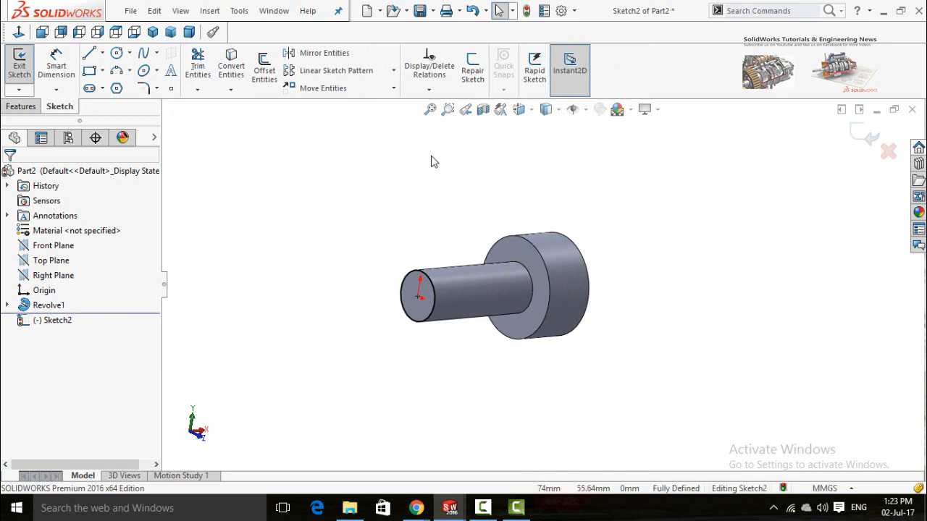
- Start a Helix from the converted circle and reverse its direction so that it runs along the shaft toward the head
mouse_move(456, 187)
middle_mouse_down()
mouse_move(451, 170)
mouse_move(447, 176)
middle_mouse_up()
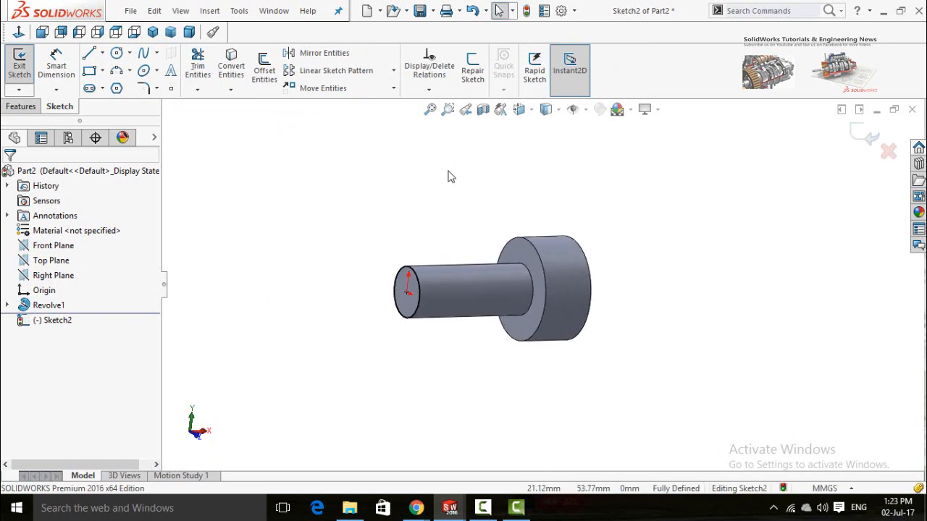
left_click(21, 107)
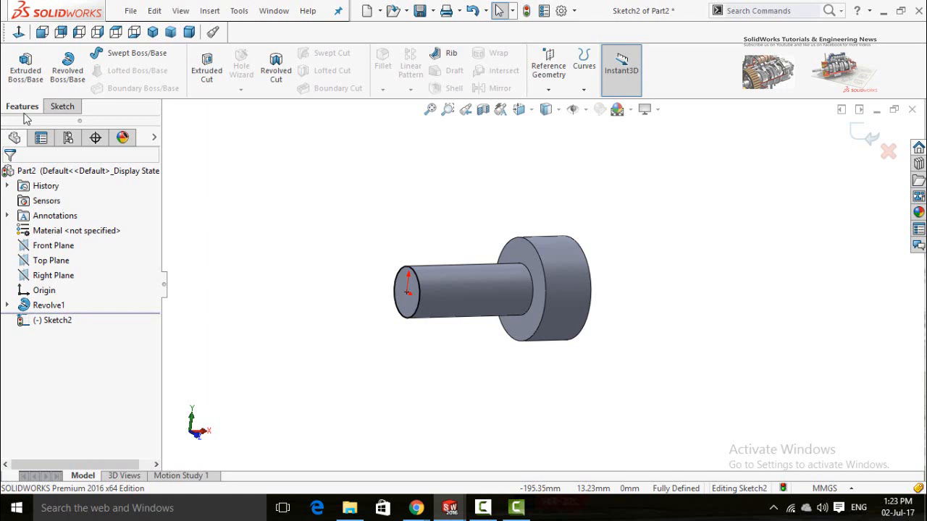
left_click(583, 91)
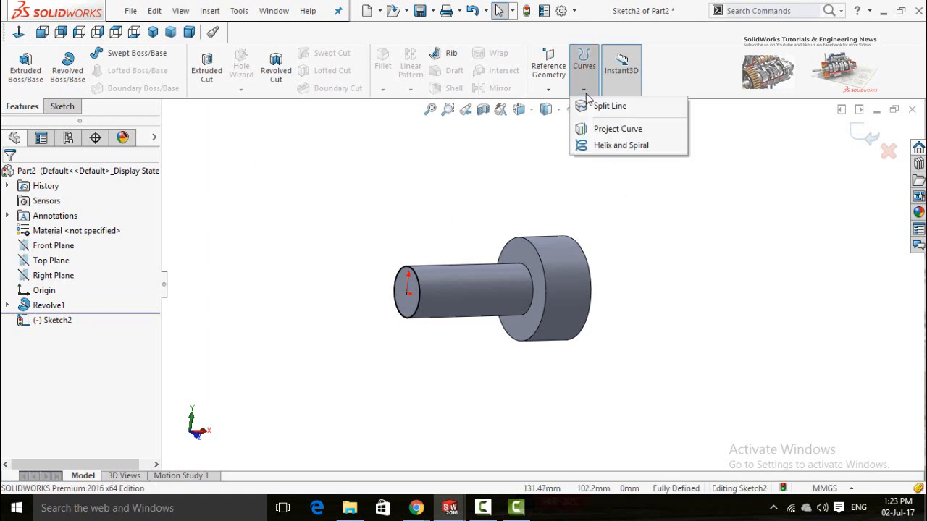
left_click(604, 145)
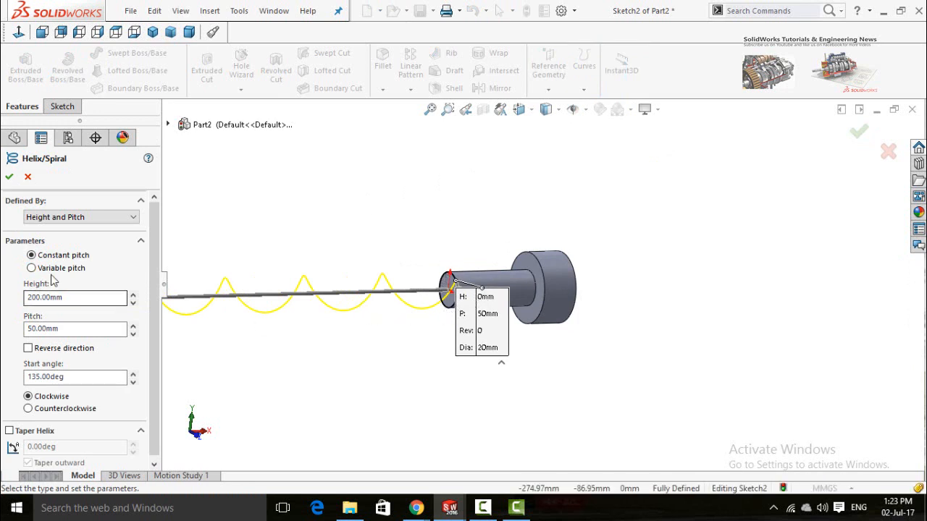
scroll(155, 270, "down", 1)
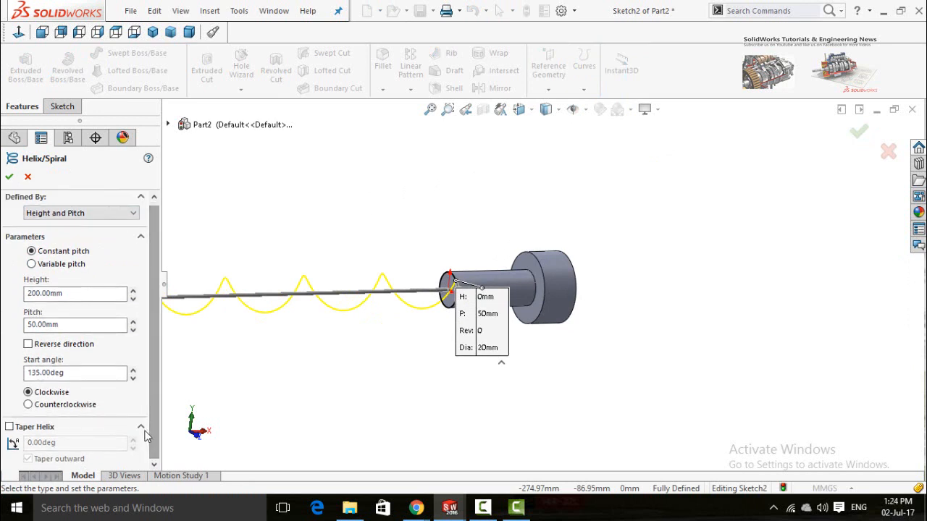
left_click(29, 344)
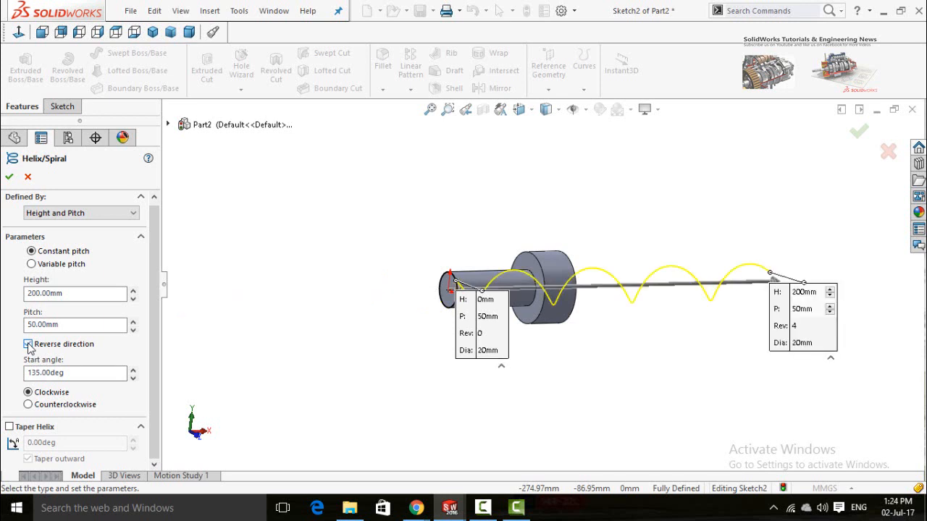
- Set the helix height to 50 mm and the pitch to 4 mm, and create the helix
left_click(73, 293)
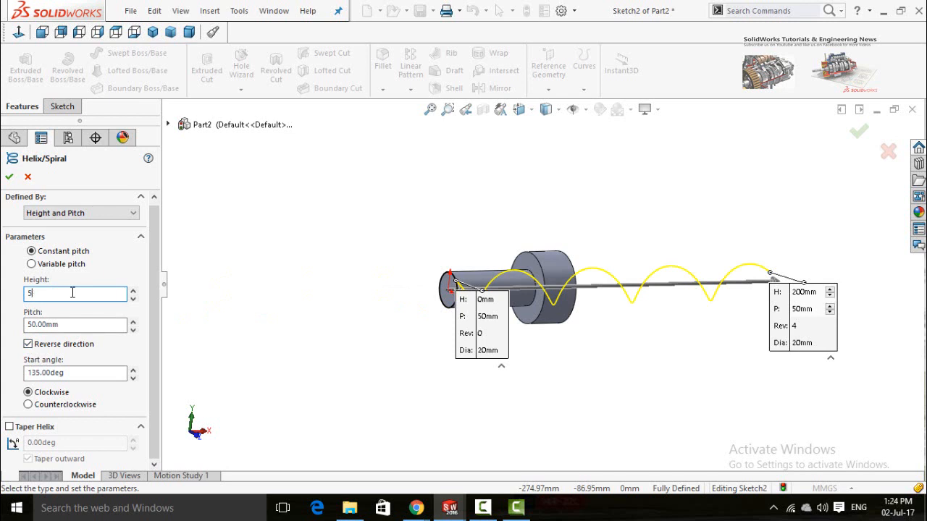
type("50")
key("Return")
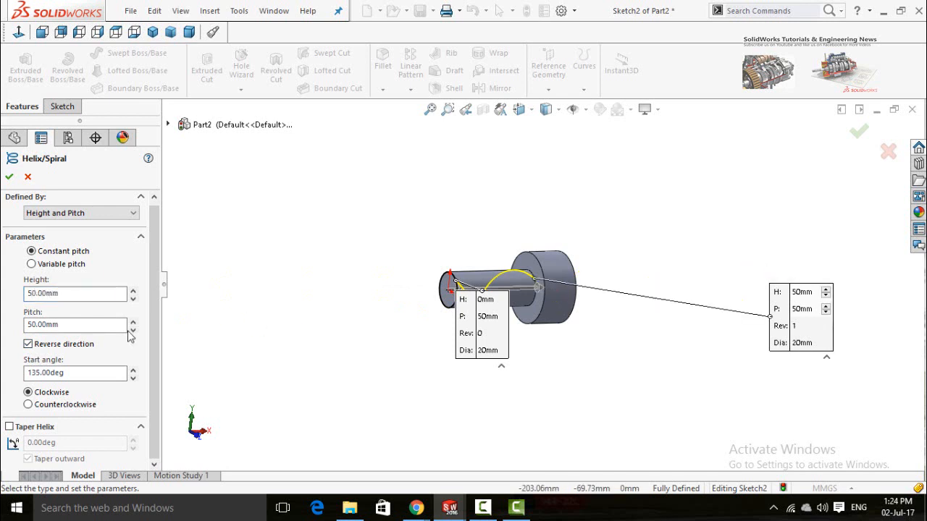
left_click(66, 328)
double_click(66, 328)
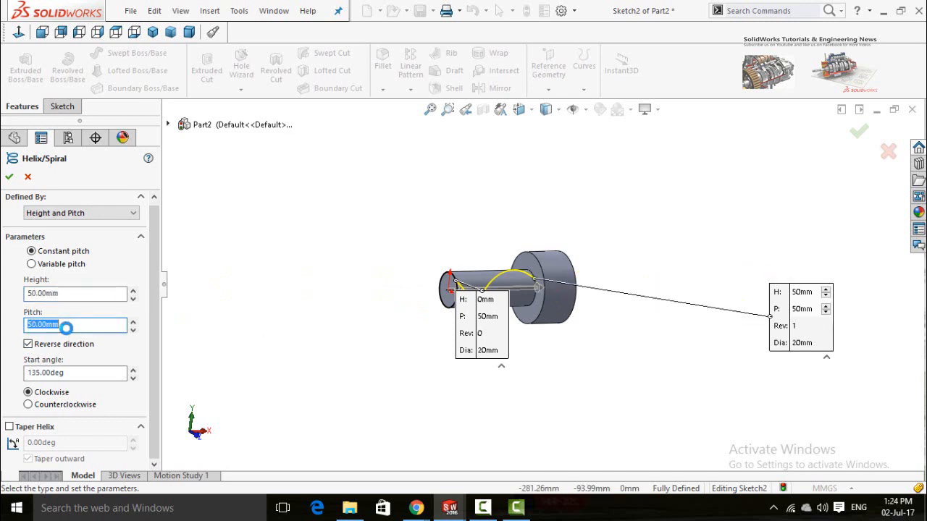
type("4")
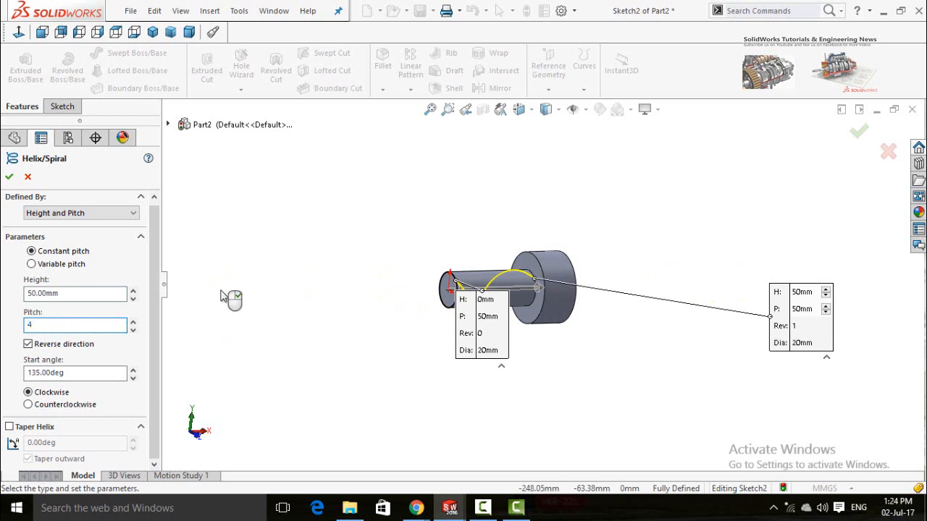
key("Return")
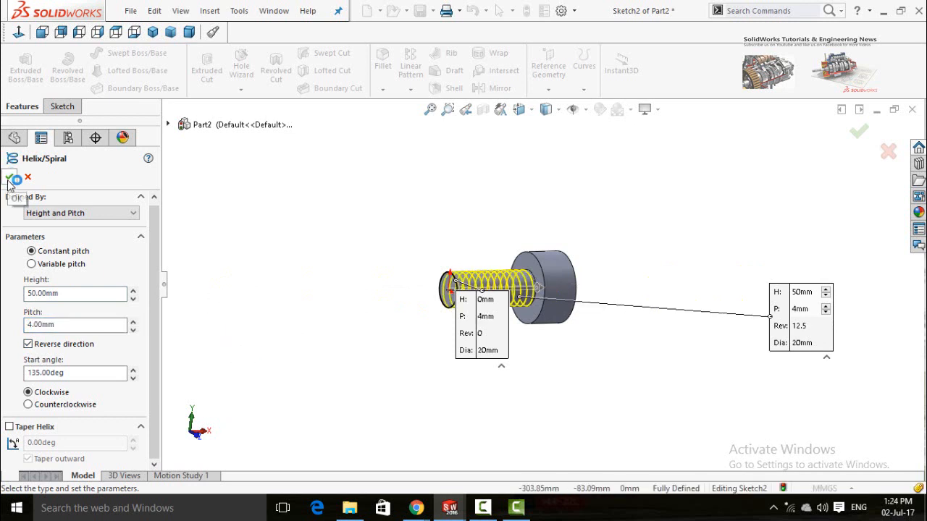
left_click(9, 179)
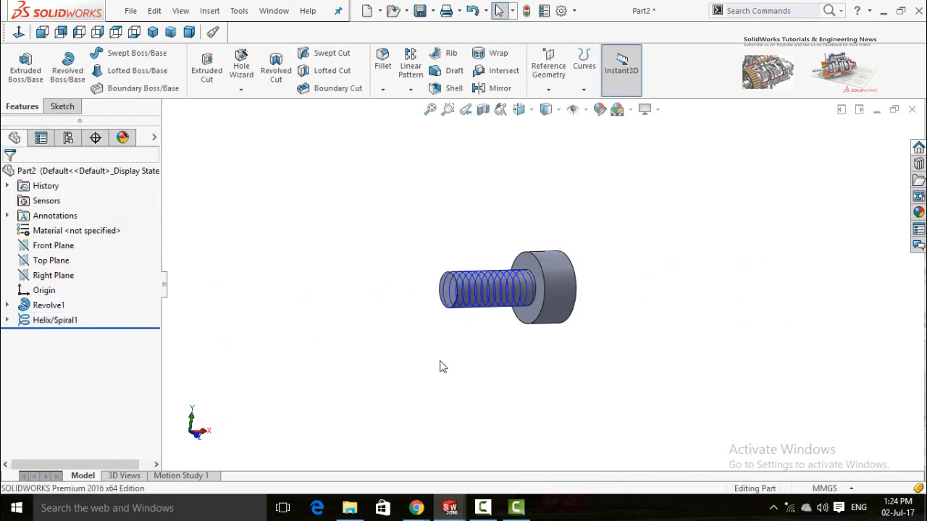
- Start a reference plane with the helix's start point at the shaft's free end as its first reference
middle_click_drag(457, 347, 492, 220)
left_click(548, 80)
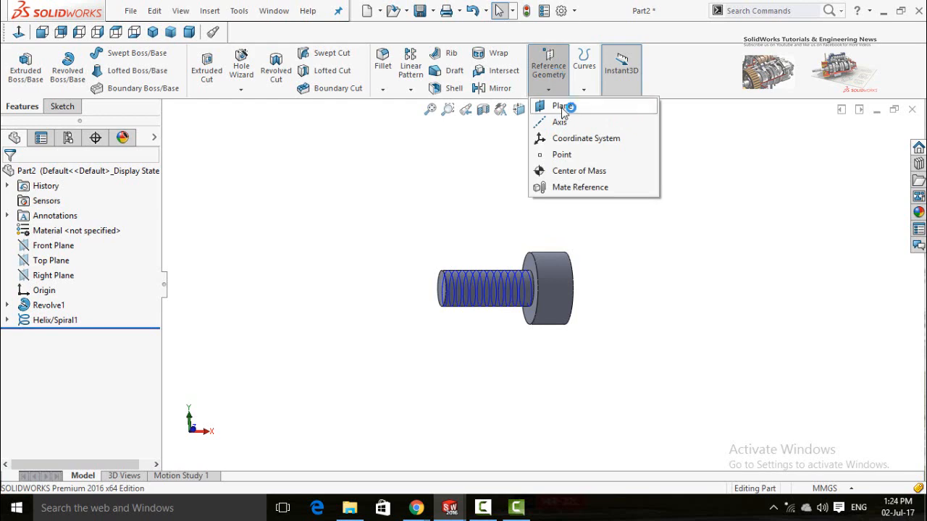
left_click(560, 107)
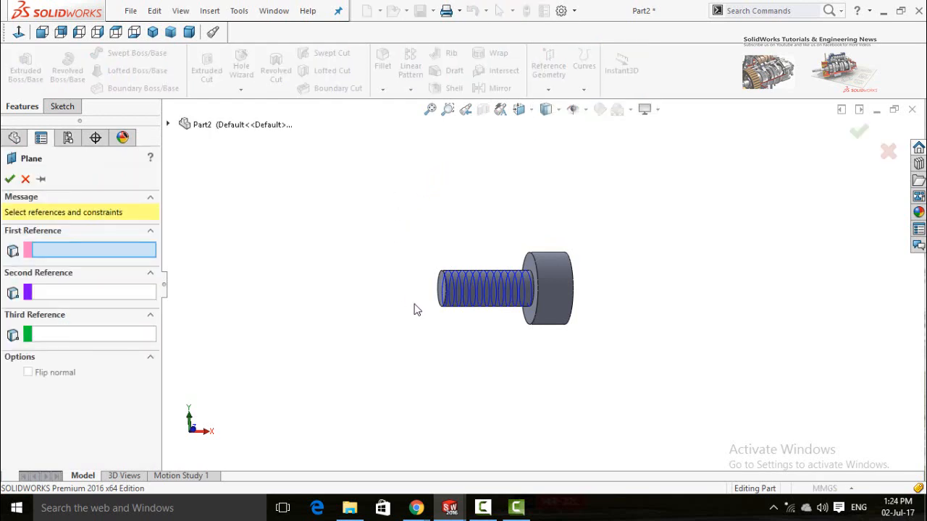
scroll(457, 323, "down", 5)
middle_click_drag(454, 316, 551, 312)
scroll(867, 226, "down", 10)
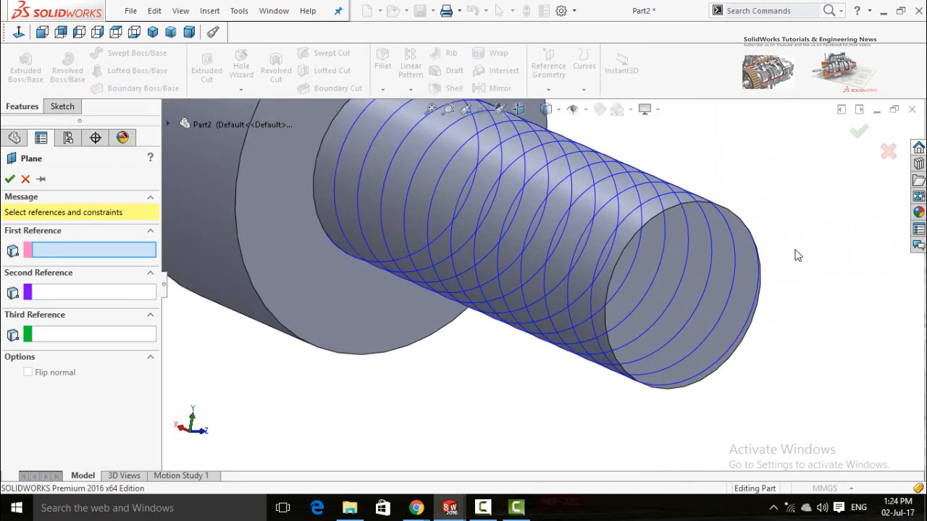
scroll(725, 242, "down", 5)
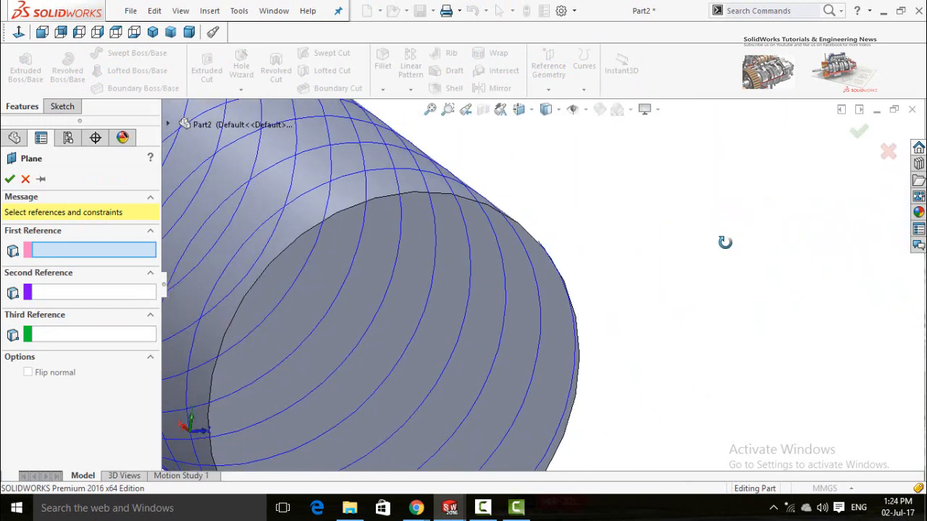
left_click(515, 252)
scroll(581, 268, "up", 6)
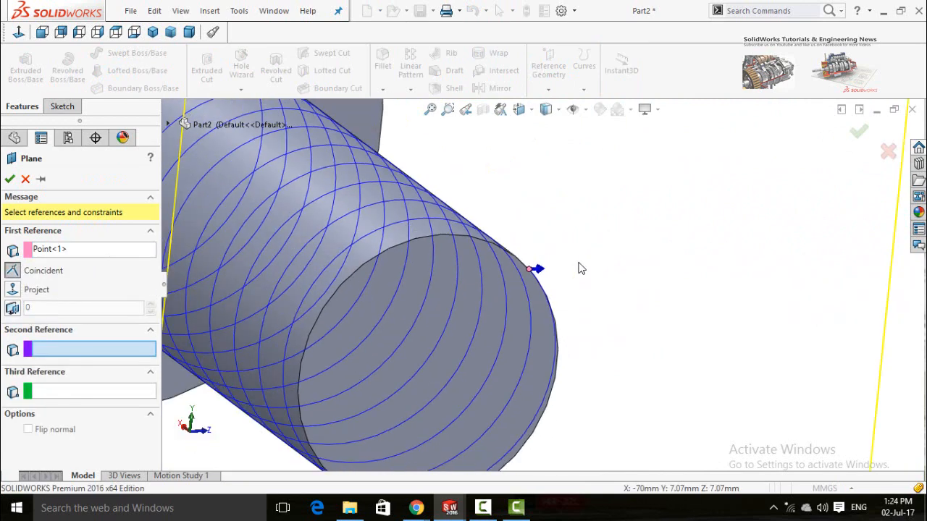
- Take the helix curve as the plane's second reference, perpendicular to it, and create the plane
scroll(288, 318, "up", 3)
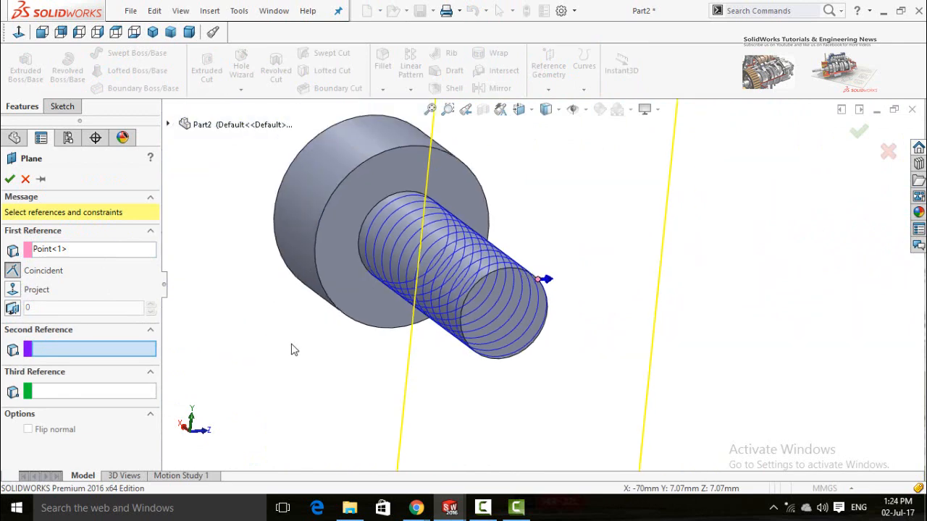
middle_click_drag(291, 347, 375, 348)
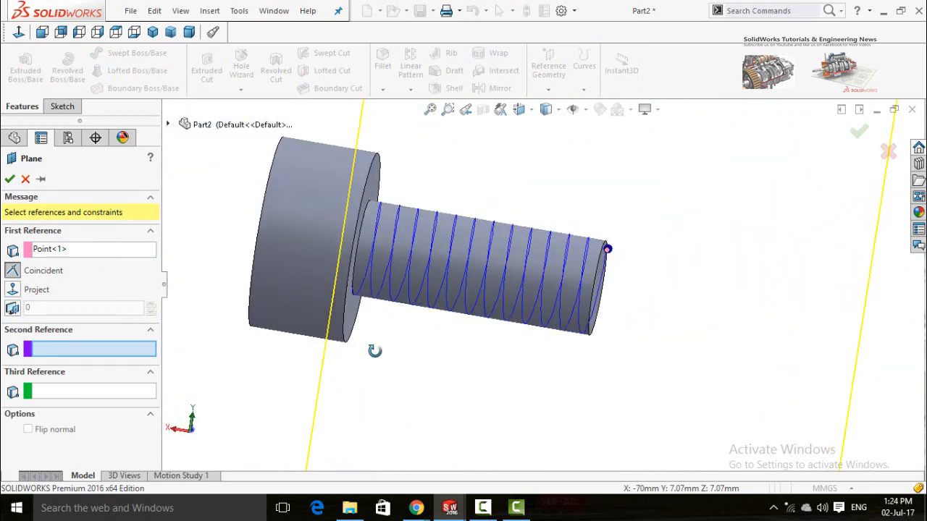
left_click(511, 325)
middle_click_drag(459, 372, 456, 392)
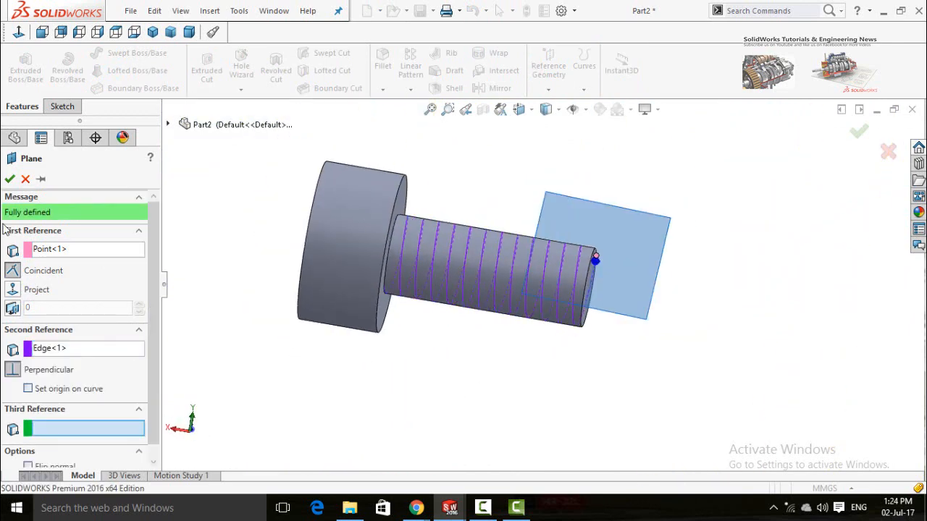
left_click(9, 179)
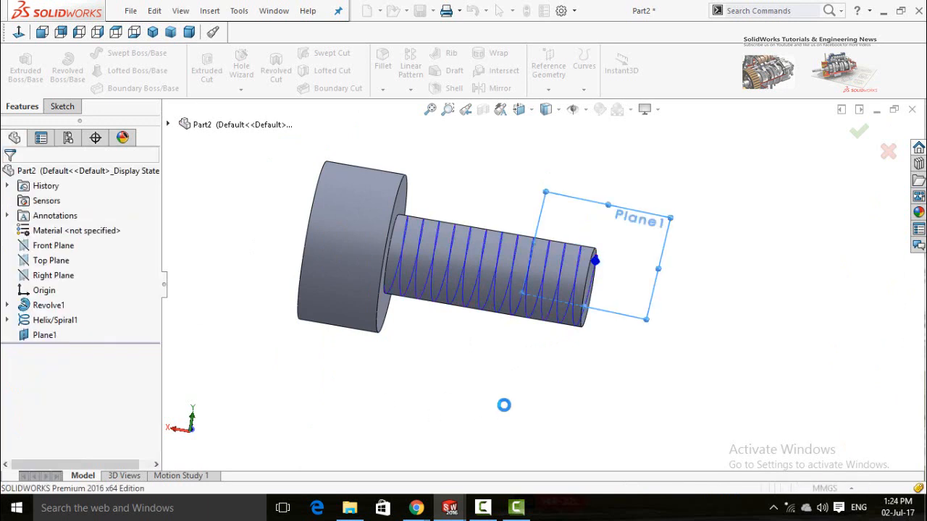
- Open a sketch on the new plane and draw a three-sided polygon about 1.44 mm per side, centred on the helix's start point
left_click(639, 284)
left_click(676, 236)
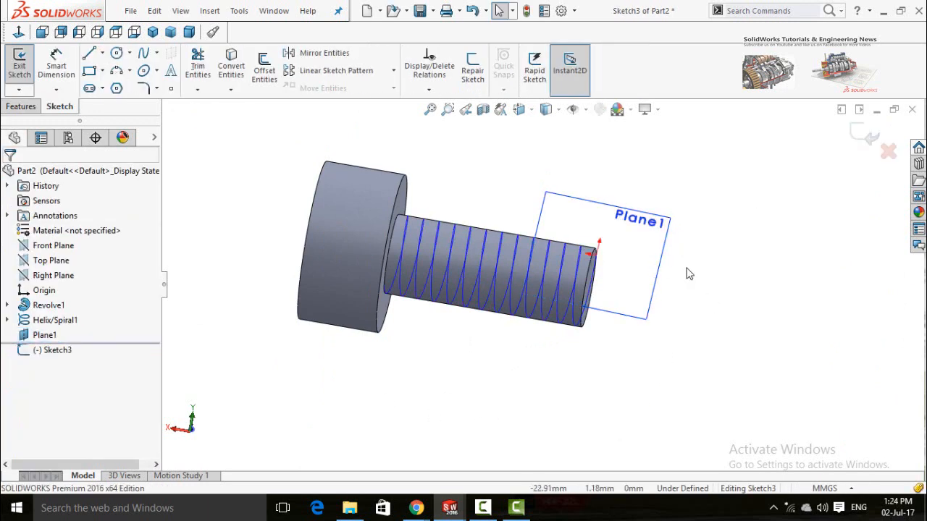
left_click(18, 32)
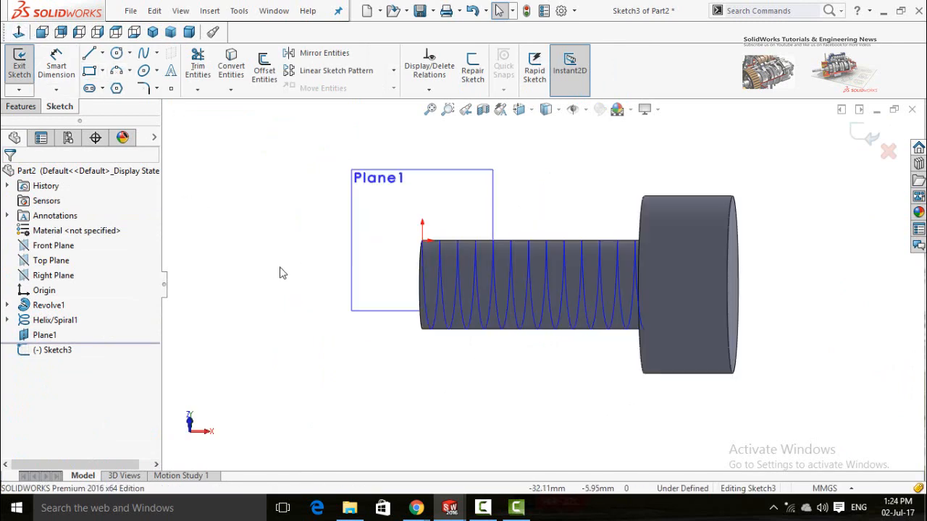
scroll(446, 253, "down", 10)
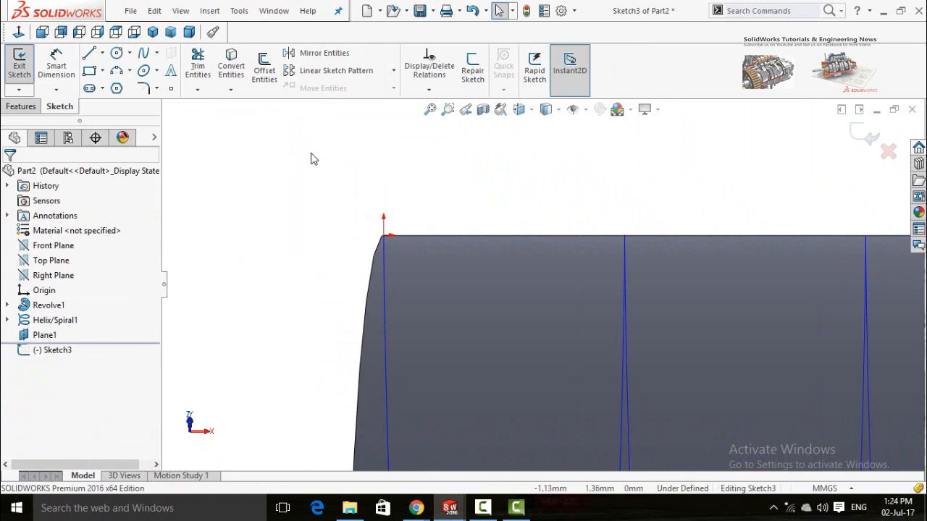
left_click(118, 88)
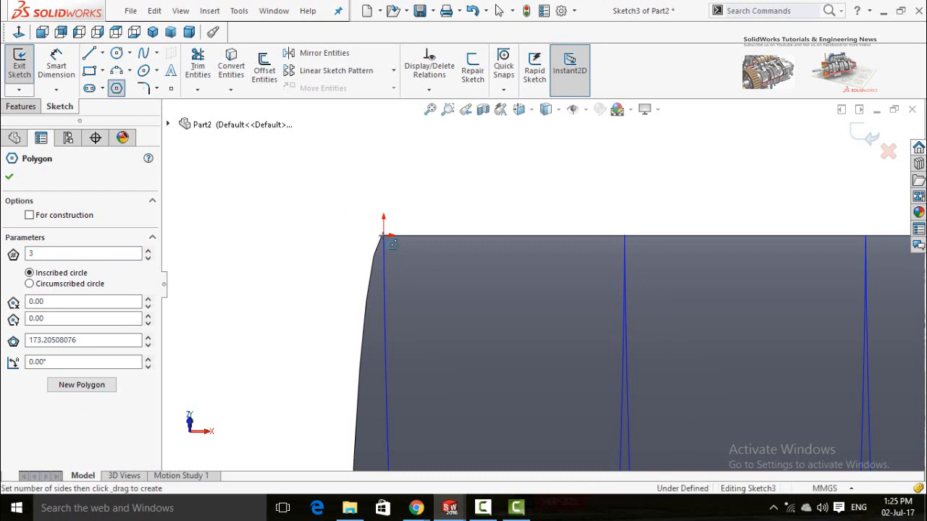
left_click_drag(386, 232, 391, 293)
- Dimension the triangle's top edge to 3 mm
right_click_drag(292, 332, 289, 251)
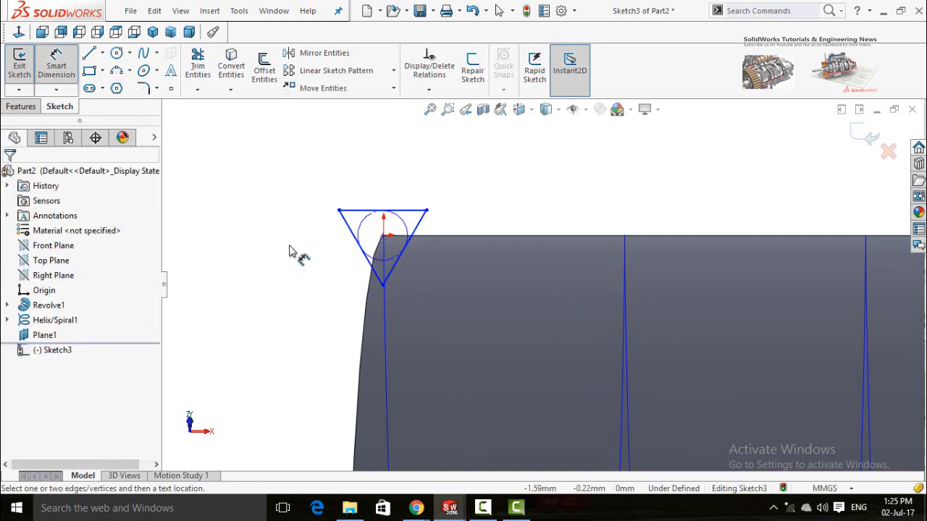
left_click(352, 212)
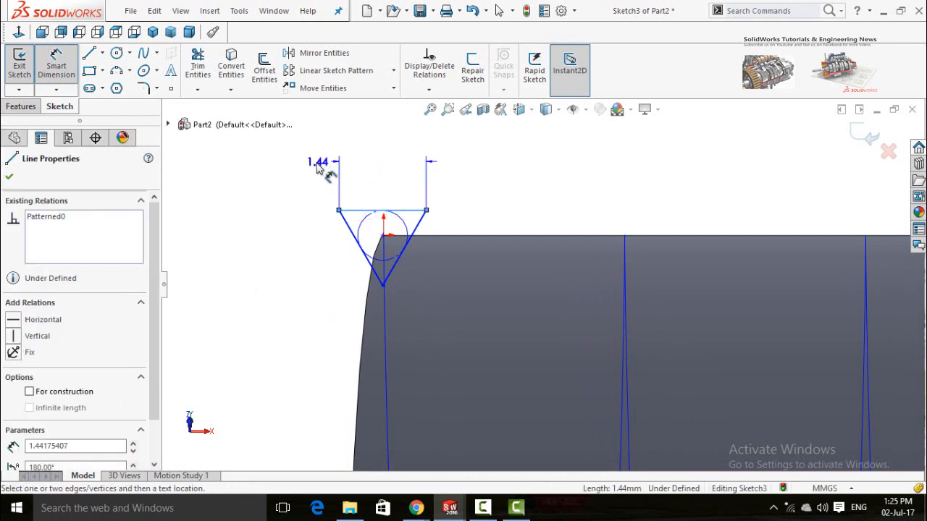
left_click(316, 169)
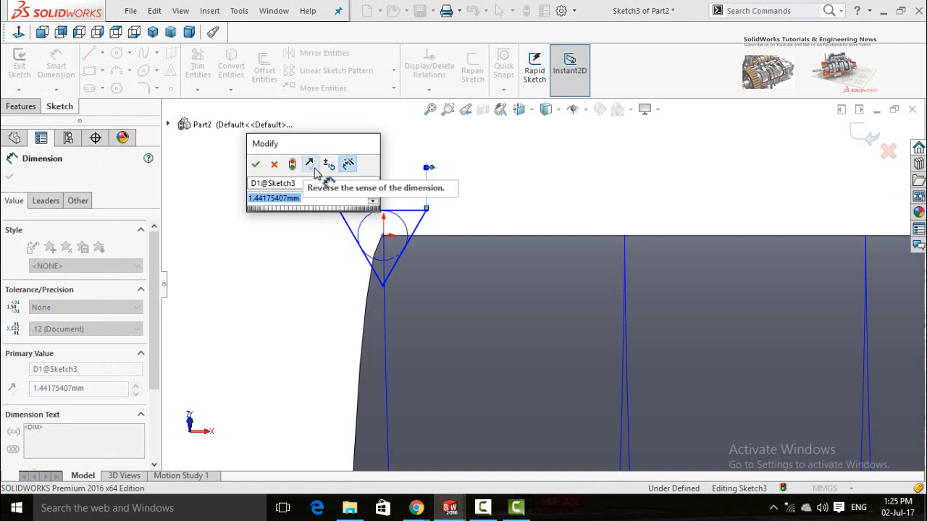
type("3")
left_click(257, 166)
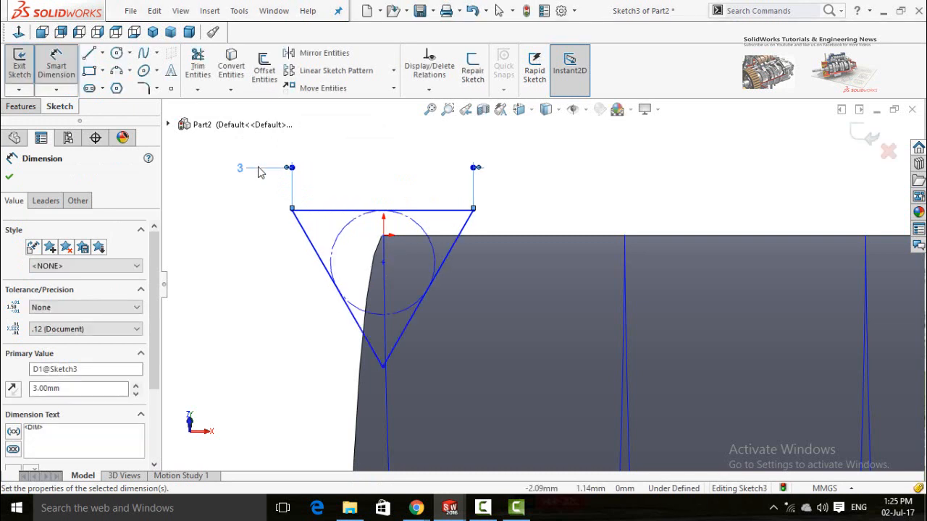
key("Escape")
- Add a horizontal relation to the triangle's top edge
left_click(349, 209)
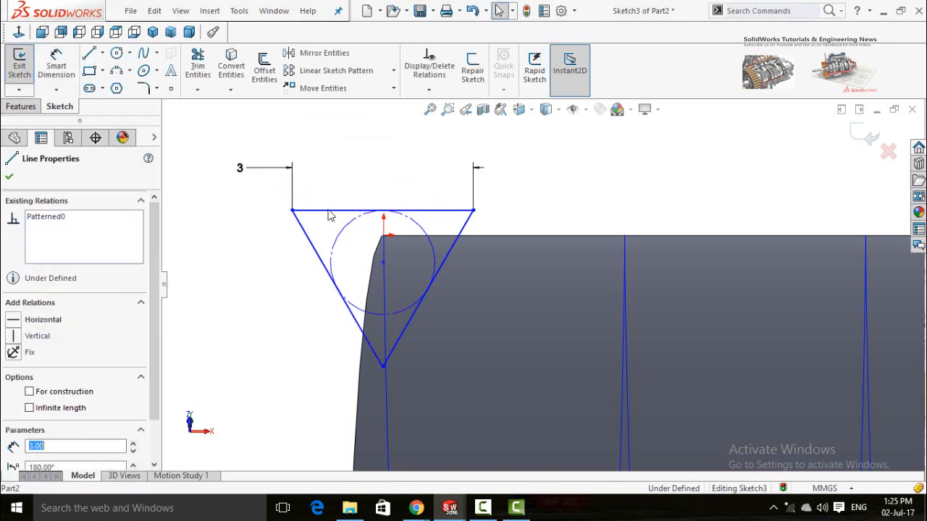
left_click(366, 153)
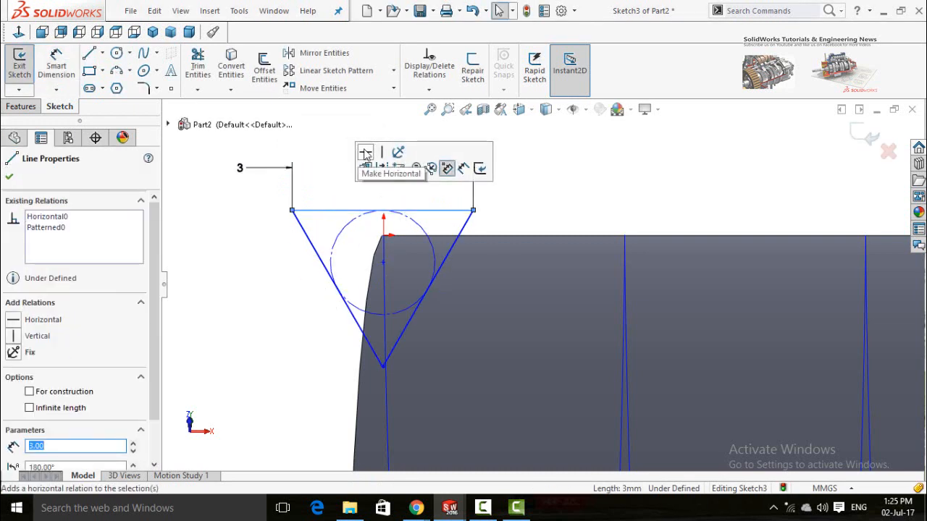
left_click(230, 304)
scroll(334, 301, "up", 1)
scroll(448, 300, "down", 1)
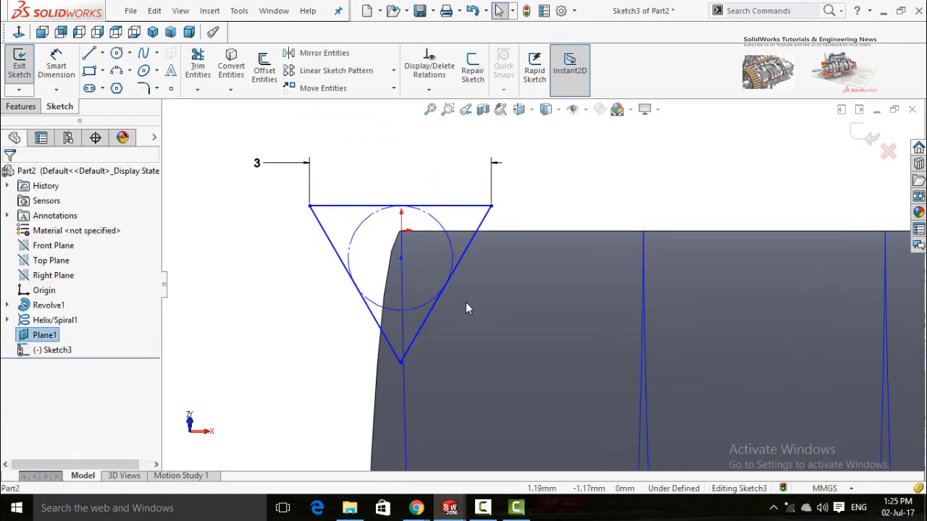
scroll(466, 304, "up", 2)
scroll(475, 323, "down", 1)
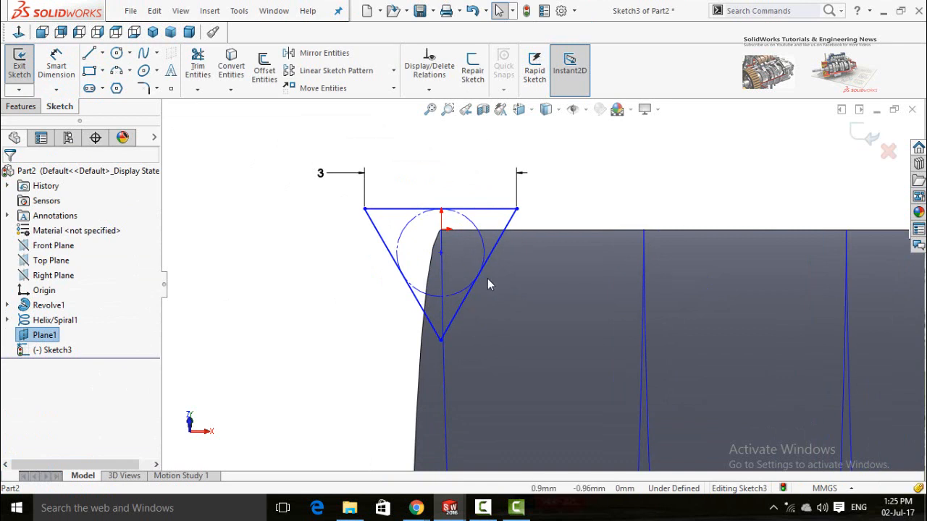
scroll(487, 279, "up", 1)
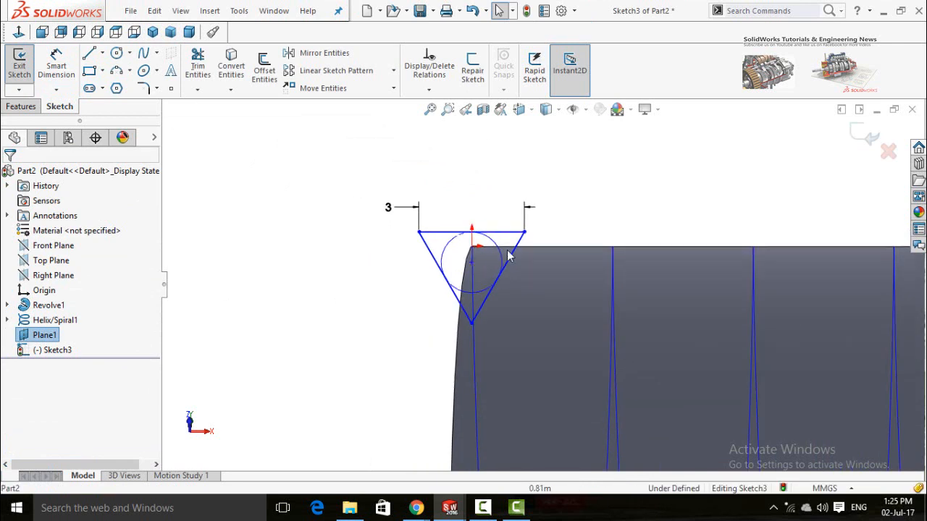
scroll(507, 260, "down", 1)
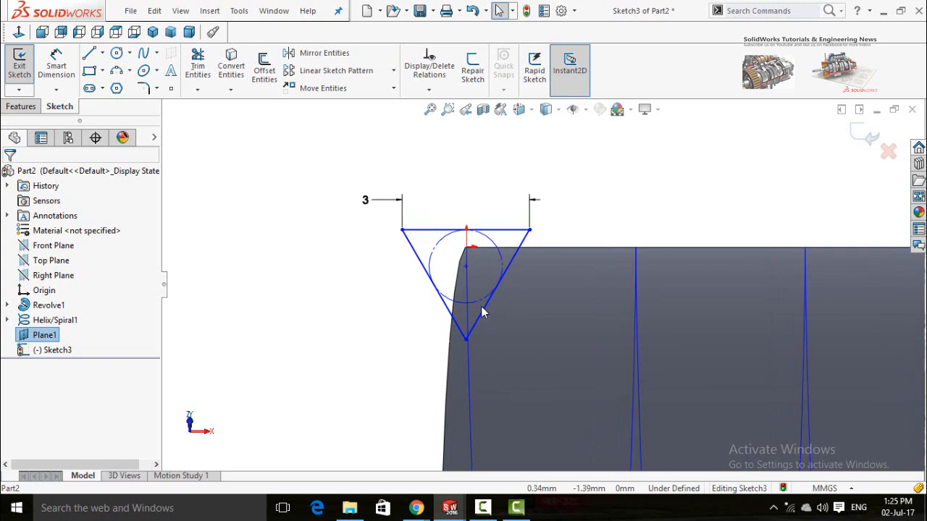
- Close the triangle sketch and hide the reference plane at the helix's start
scroll(333, 239, "up", 5)
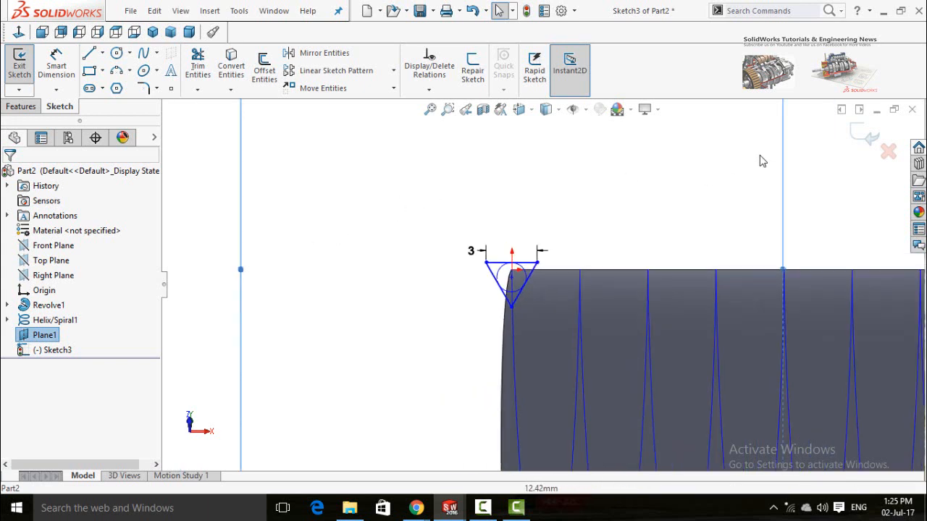
scroll(792, 166, "up", 3)
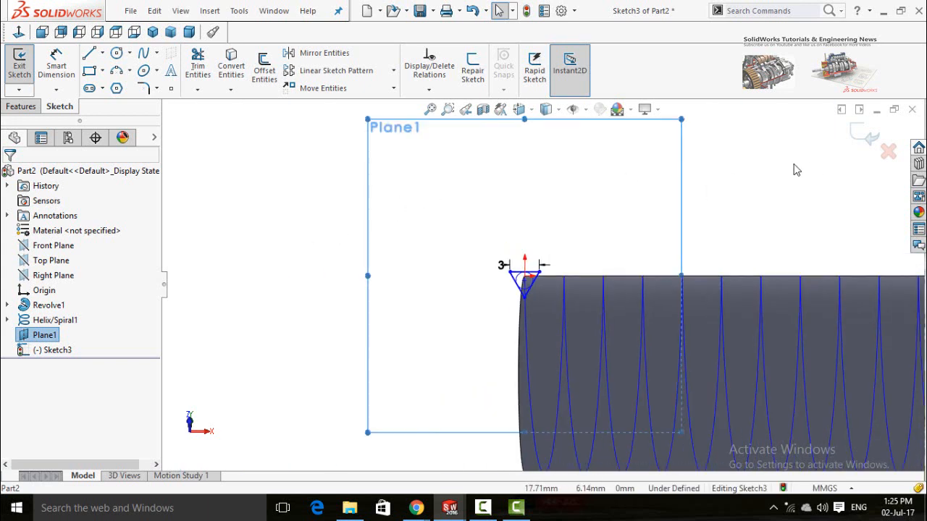
left_click(865, 139)
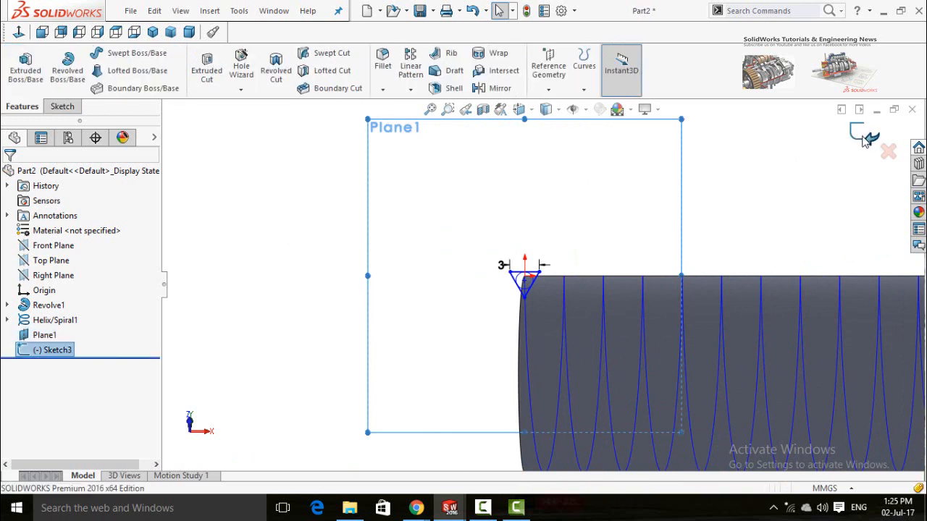
left_click(741, 177)
left_click(640, 177)
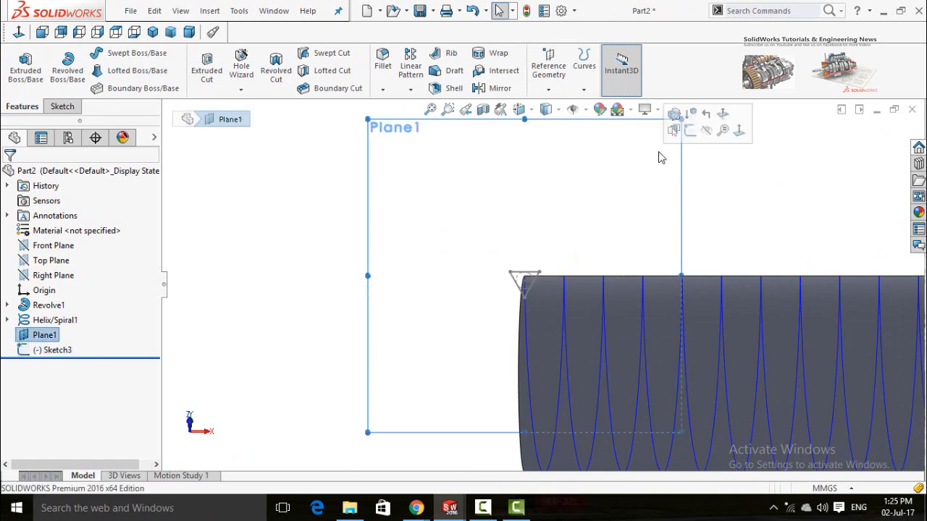
left_click(702, 132)
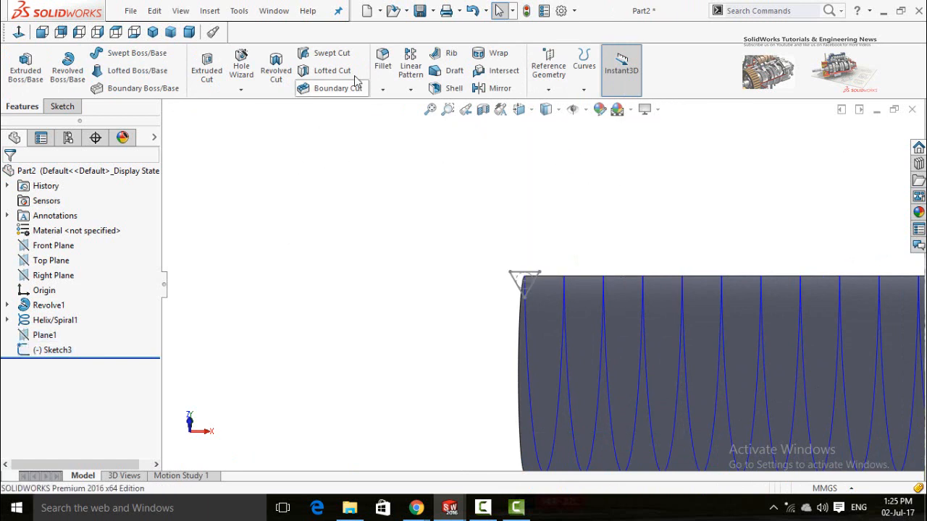
- Cut the thread with a Swept Cut, using the triangle sketch as profile and the helix as path
left_click(319, 58)
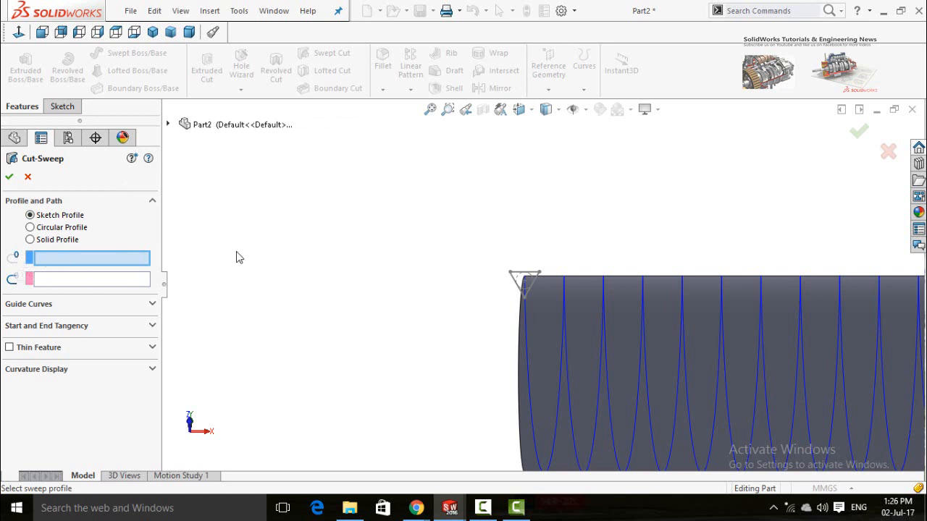
left_click(516, 278)
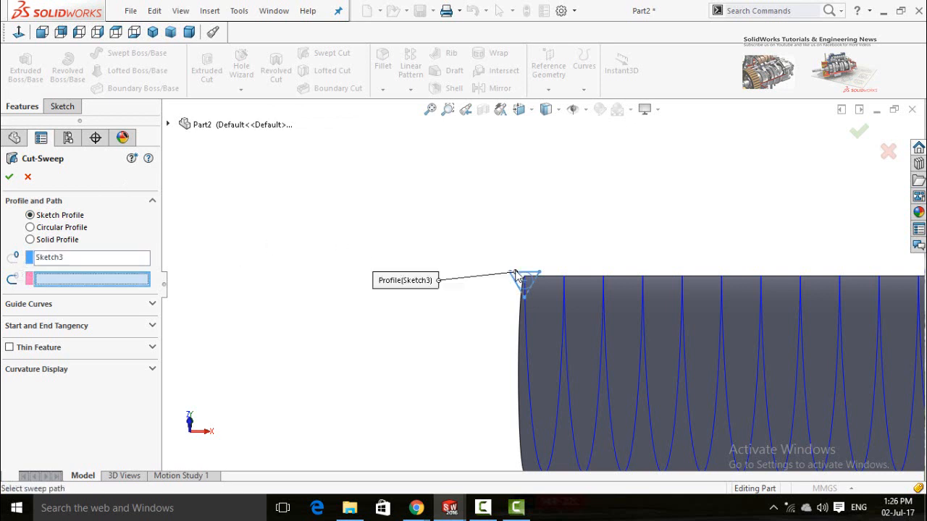
left_click(529, 375)
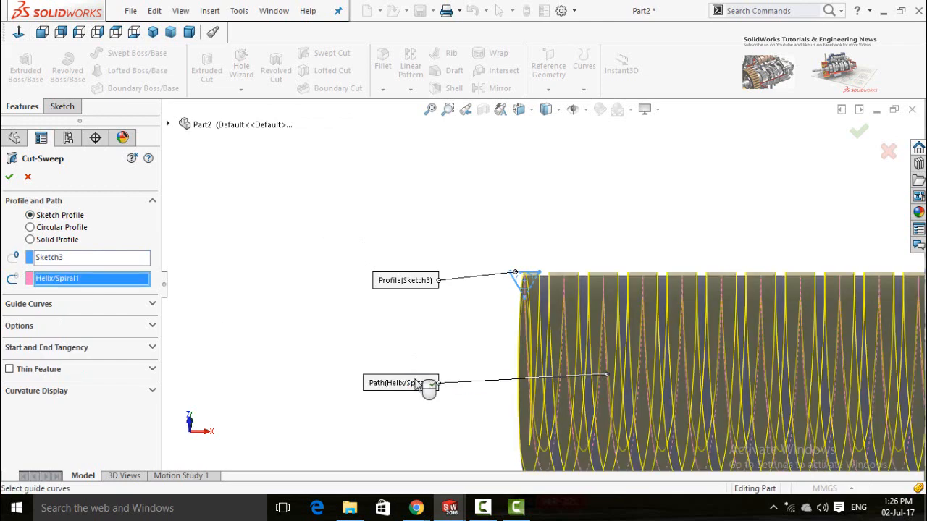
scroll(435, 324, "up", 5)
middle_click_drag(437, 321, 598, 323)
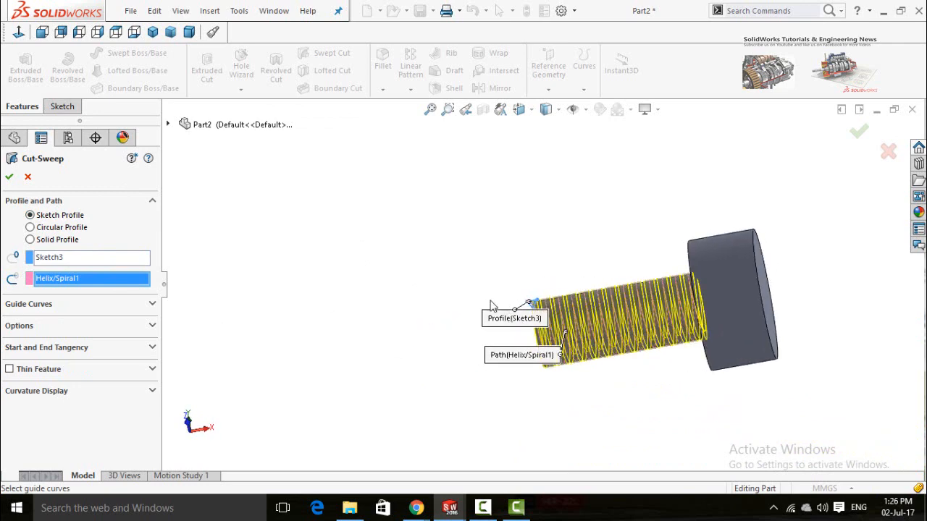
scroll(507, 304, "down", 10)
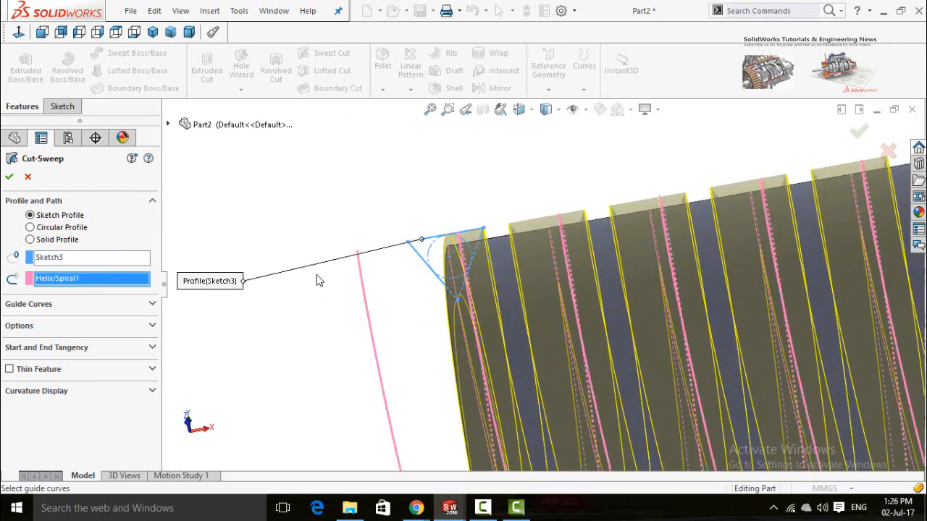
scroll(301, 280, "up", 3)
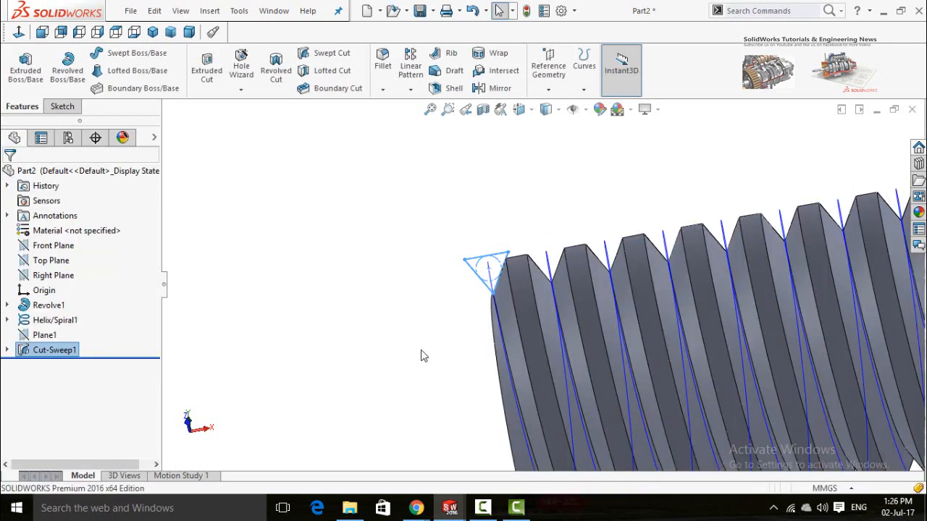
left_click(416, 355)
- Hide the helix curve around the threaded shaft
scroll(416, 356, "up", 6)
mouse_move(455, 330)
middle_mouse_down()
mouse_move(475, 336)
mouse_move(467, 337)
middle_mouse_up()
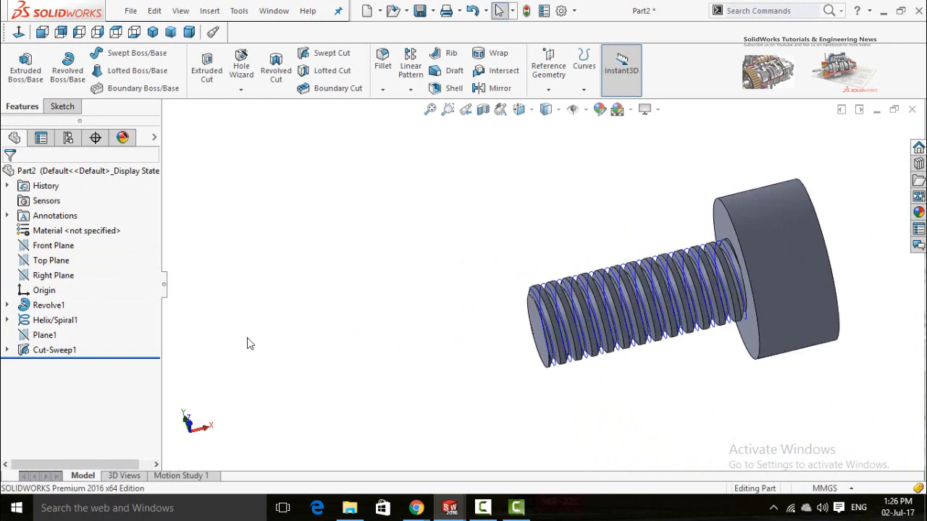
left_click(52, 324)
left_click(375, 355)
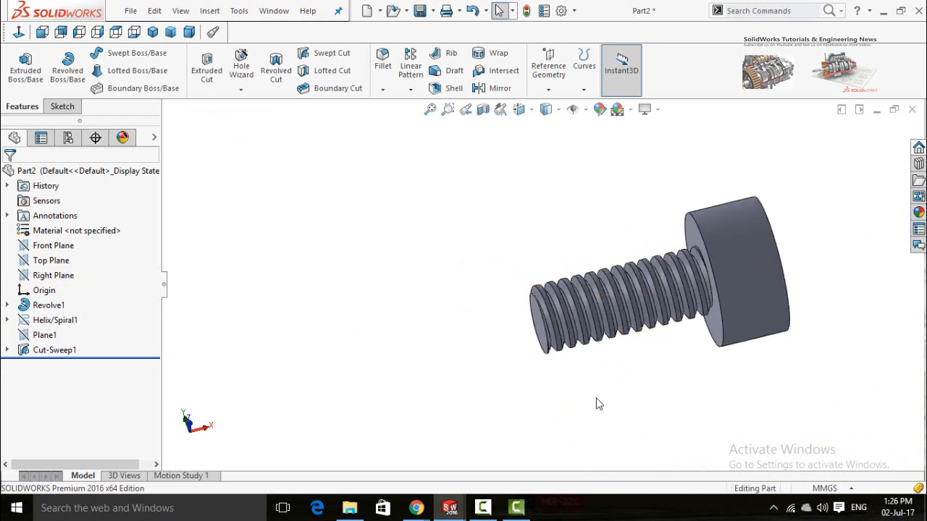
scroll(594, 400, "up", 3)
middle_click_drag(660, 337, 637, 372)
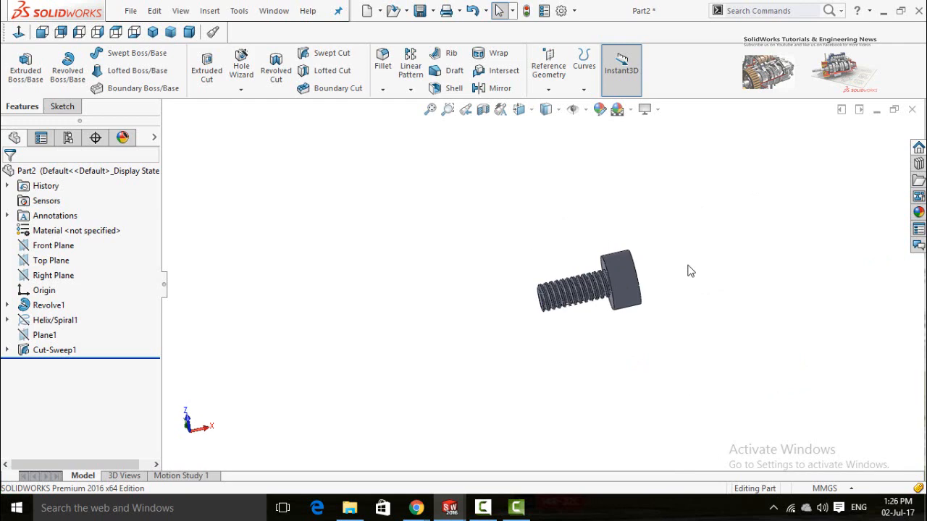
- Create a new part document and open a sketch on the Front Plane
key("ctrl+n")
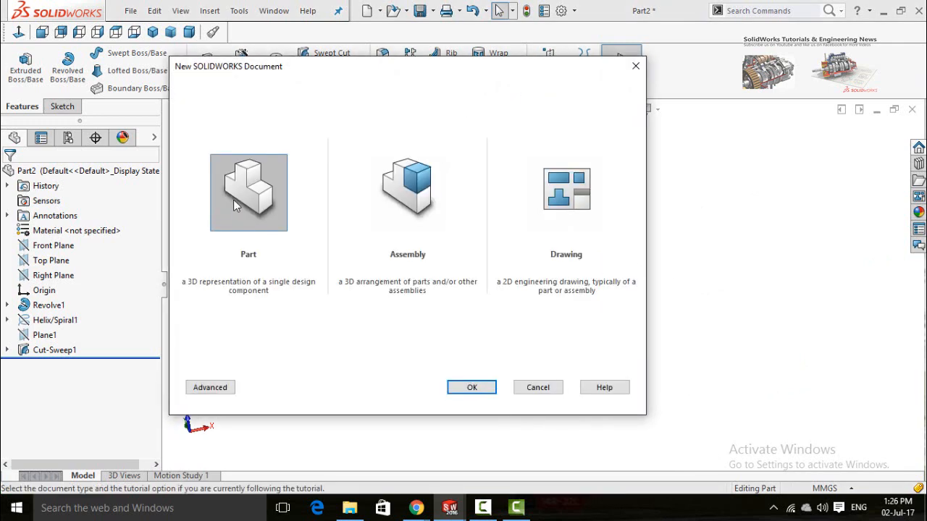
left_click(471, 388)
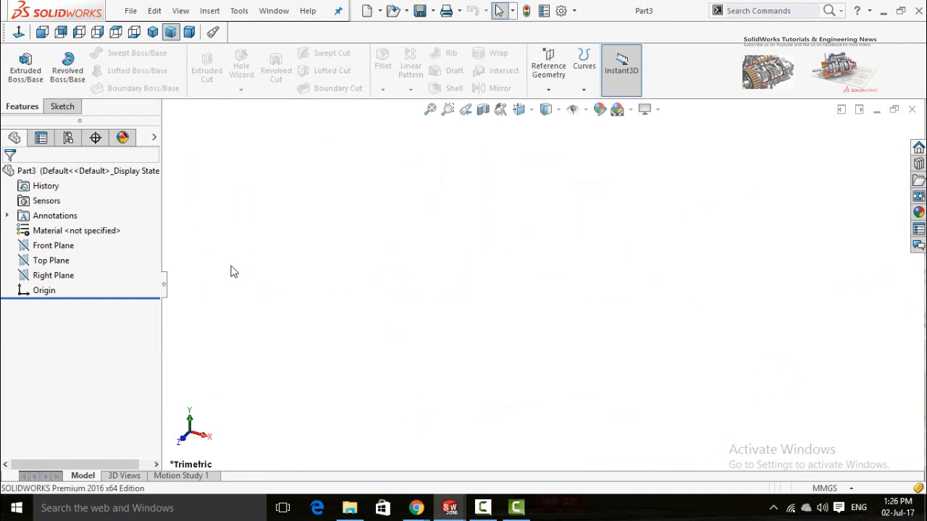
left_click(63, 247)
left_click(67, 227)
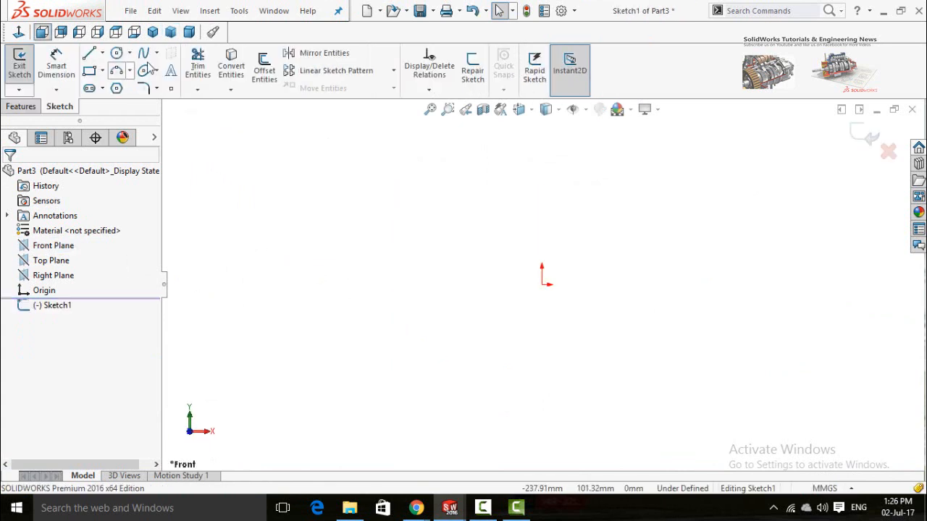
- Draw a winding open spline of 18 points with several S-bends, from the origin to about (277, -185) mm, and close the sketch
left_click(144, 55)
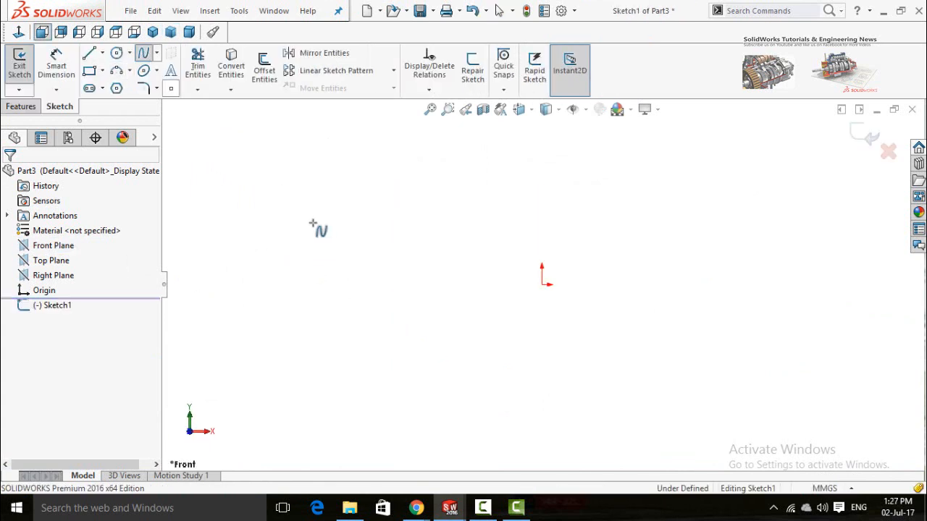
left_click(542, 284)
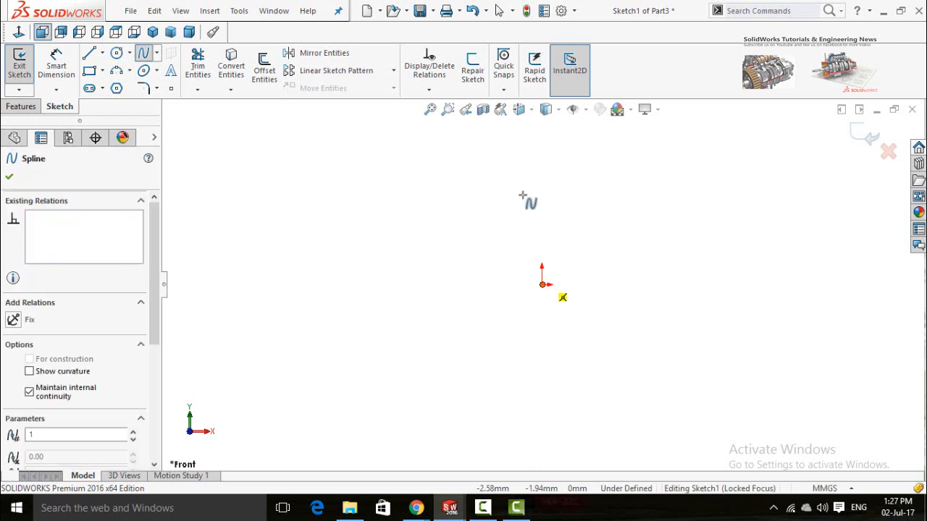
left_click(619, 229)
left_click(614, 241)
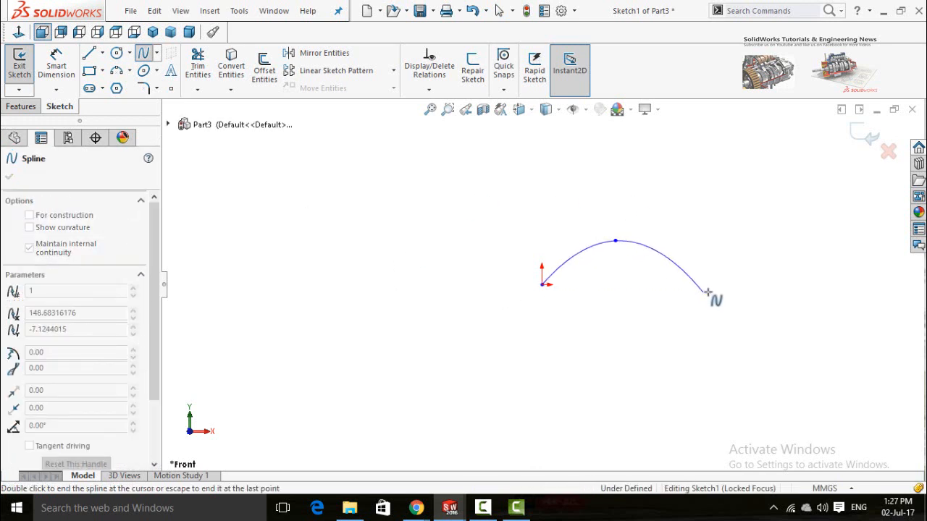
left_click(708, 292)
left_click(800, 224)
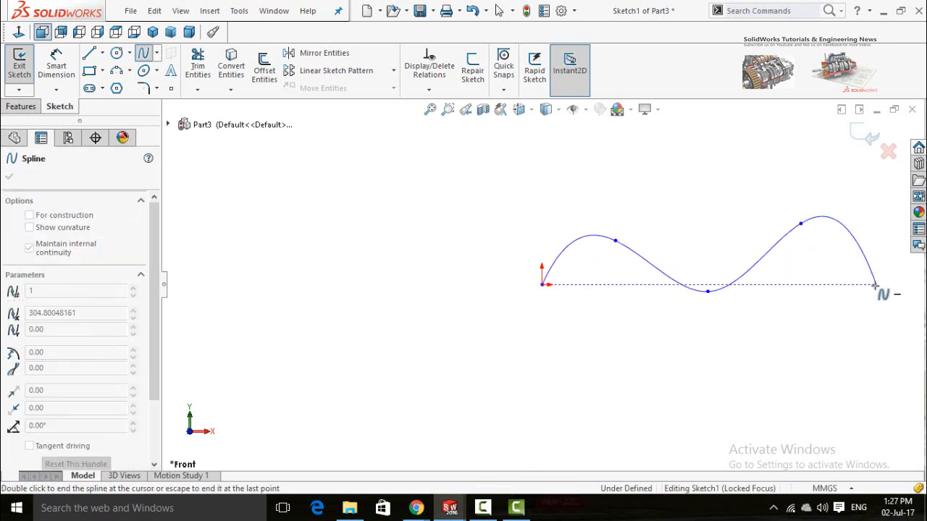
left_click(876, 284)
left_click(785, 359)
left_click(589, 348)
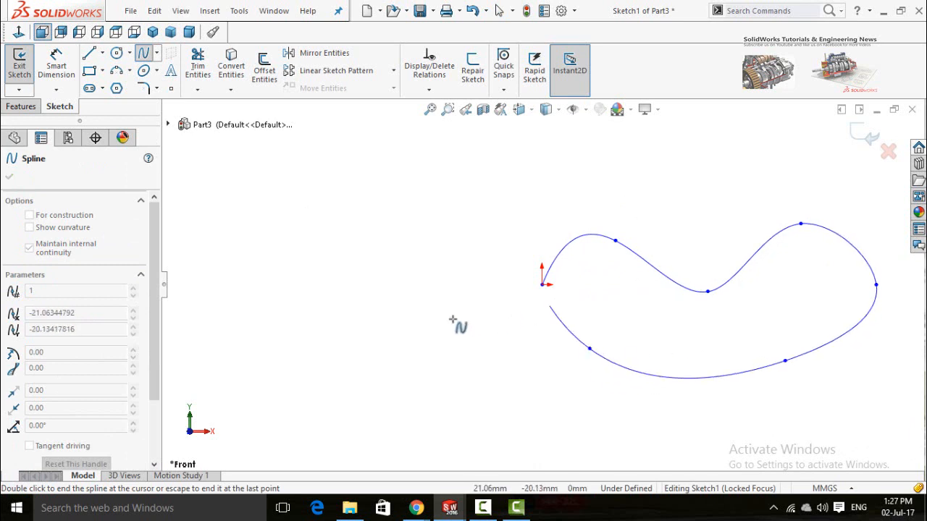
left_click(387, 404)
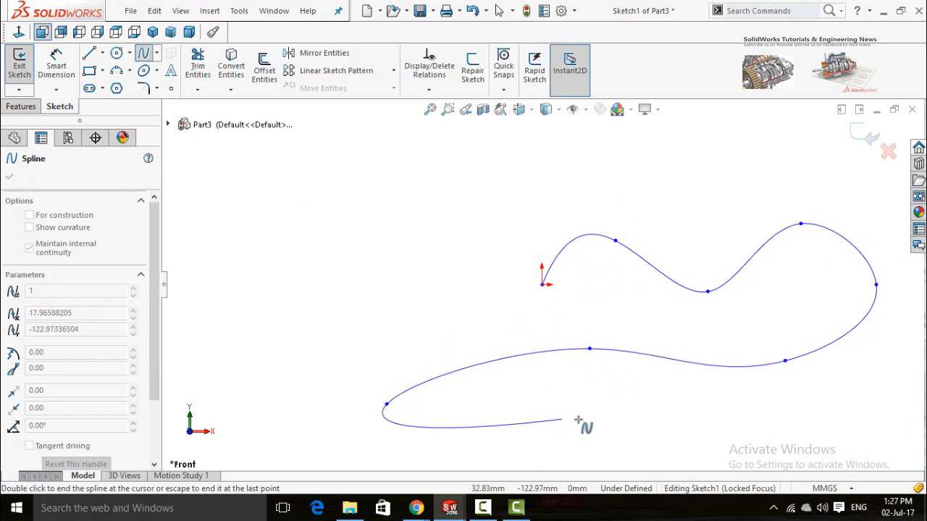
left_click(578, 418)
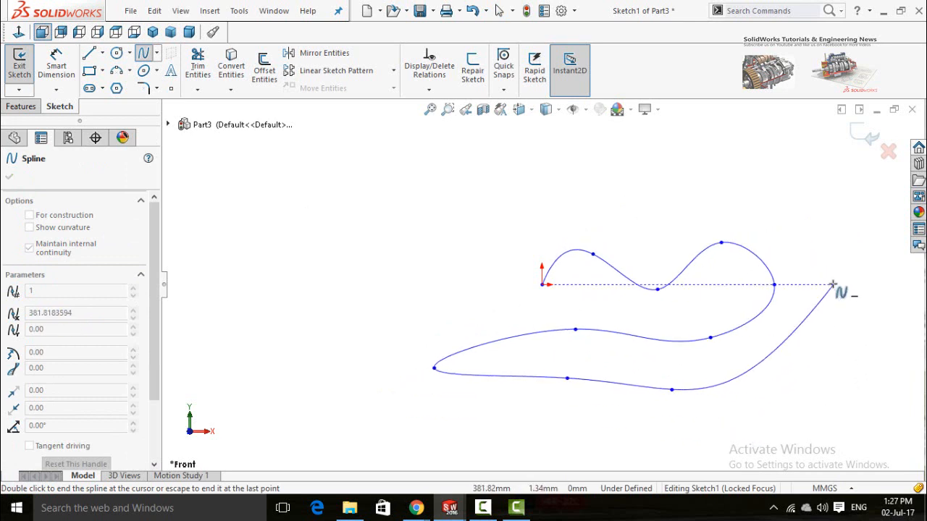
left_click(832, 284)
left_click(761, 204)
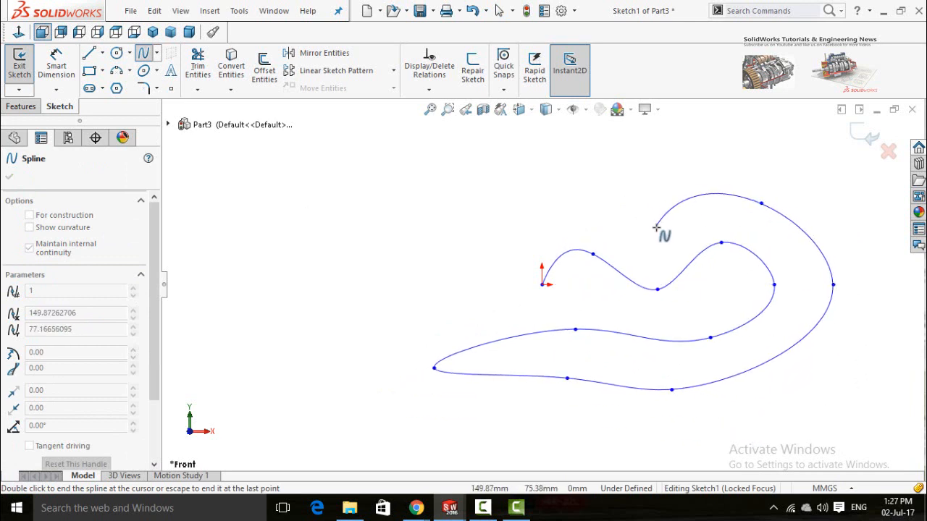
left_click(656, 226)
left_click(721, 160)
left_click(845, 174)
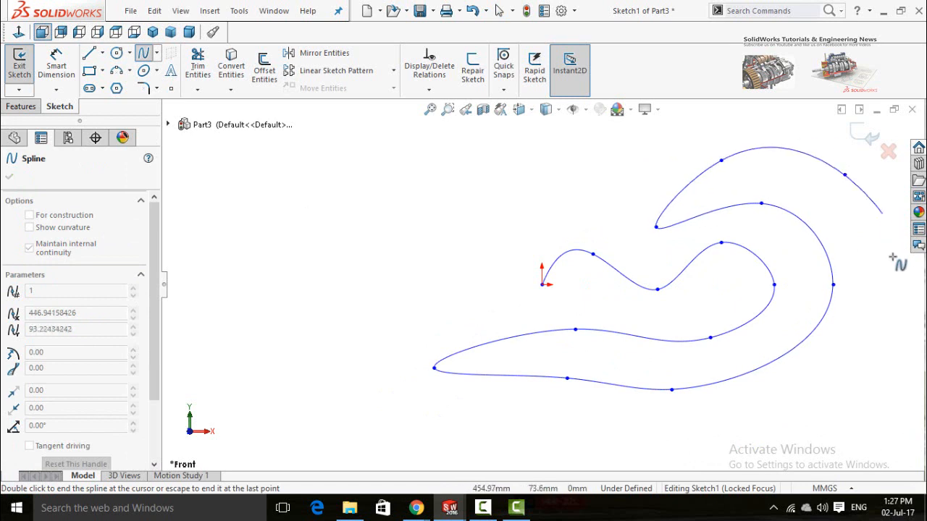
double_click(893, 256)
left_click(842, 399)
left_click(753, 426)
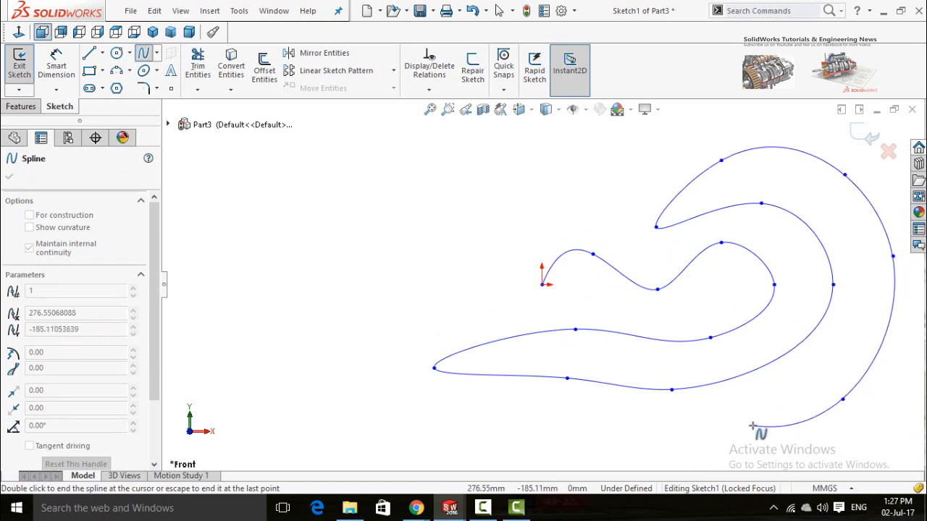
key("Escape")
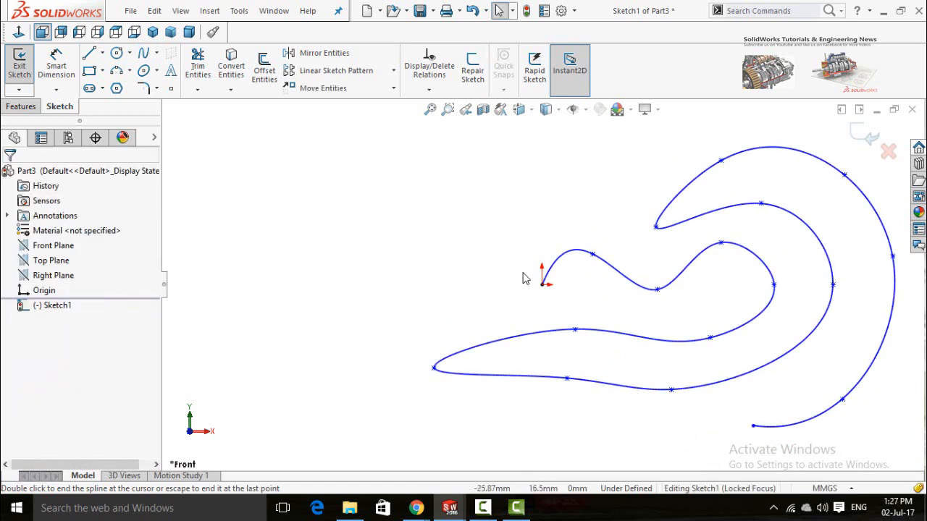
left_click(866, 135)
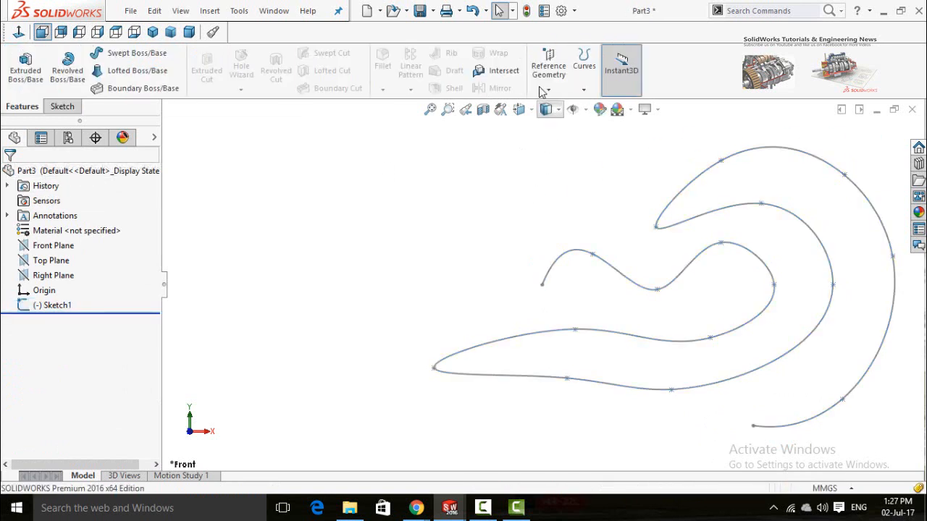
- Create a reference plane coincident with the spline's start point and perpendicular to the spline
left_click(548, 89)
left_click(562, 106)
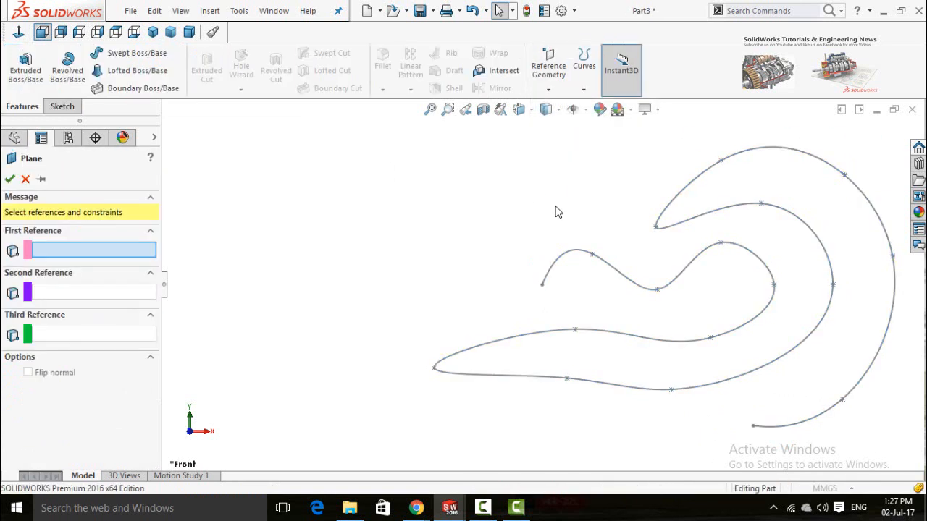
scroll(562, 313, "down", 2)
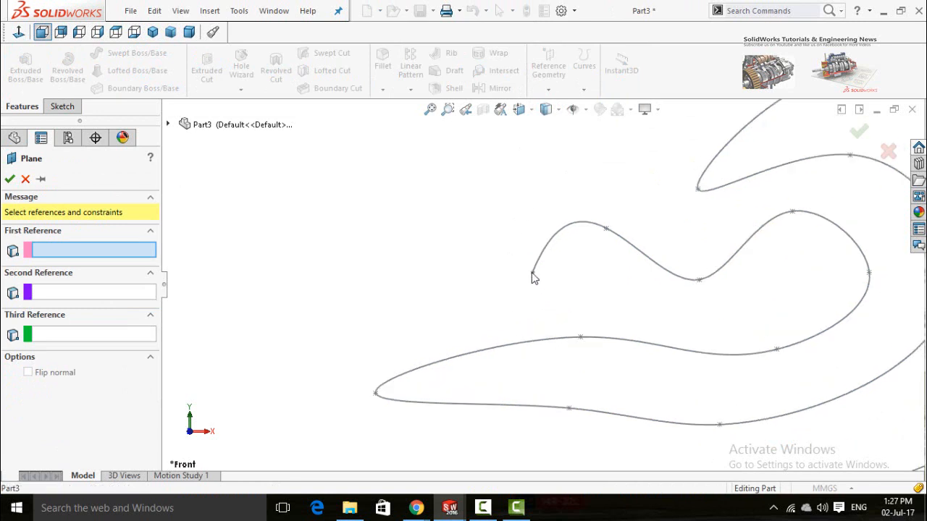
left_click(532, 272)
left_click(568, 232)
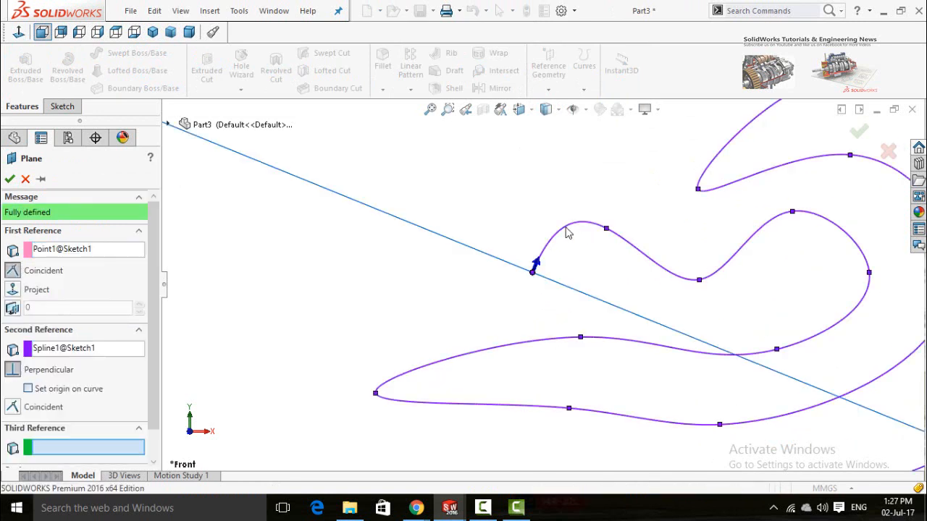
key("z")
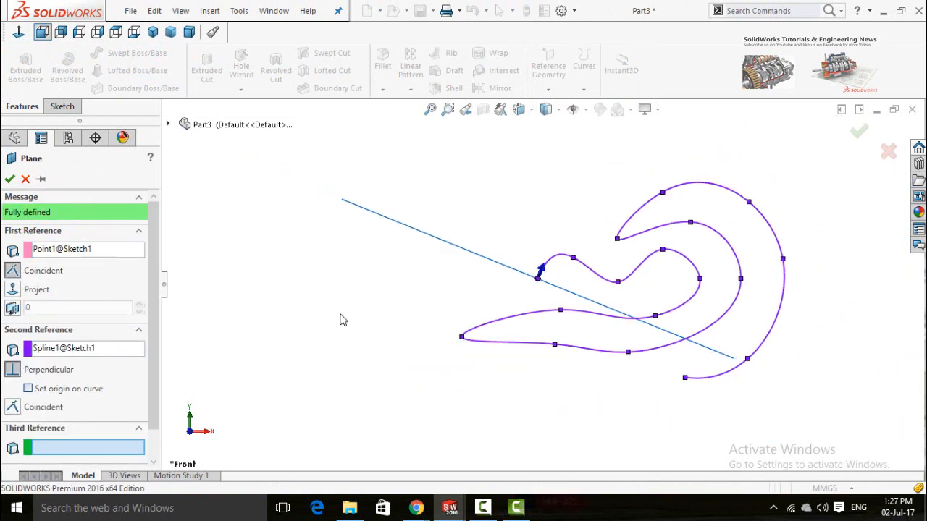
left_click(11, 179)
- Open a sketch on the reference plane perpendicular to the spline's start and view it face-on
middle_click_drag(461, 387, 467, 304)
left_click(467, 304)
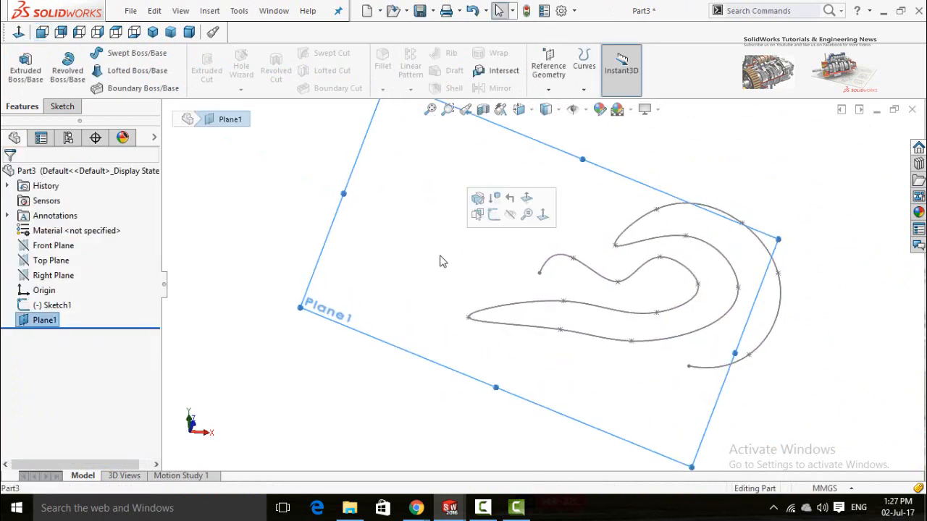
left_click(504, 219)
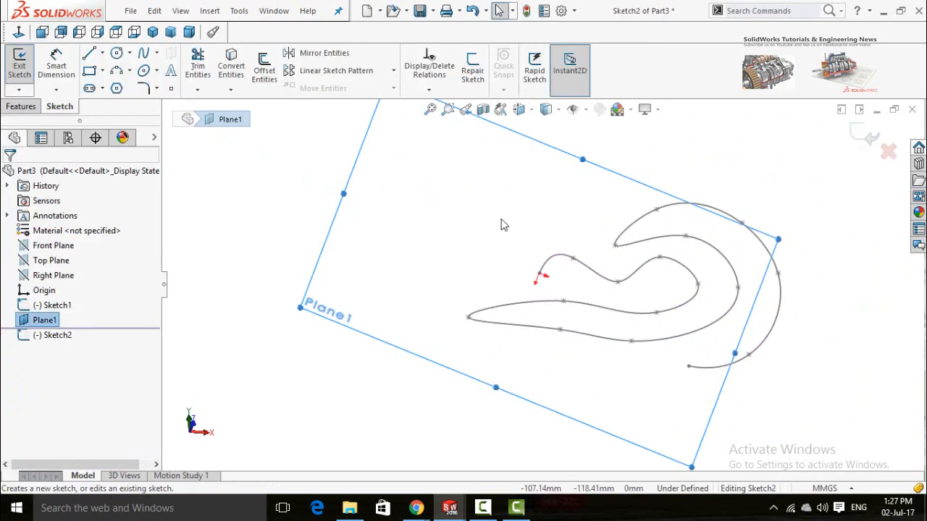
left_click(19, 32)
scroll(509, 318, "down", 4)
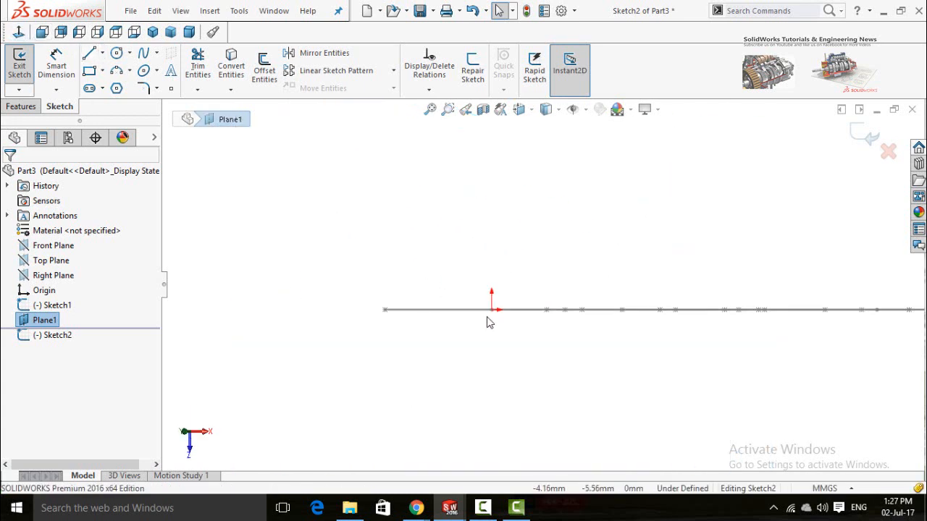
scroll(572, 301, "down", 2)
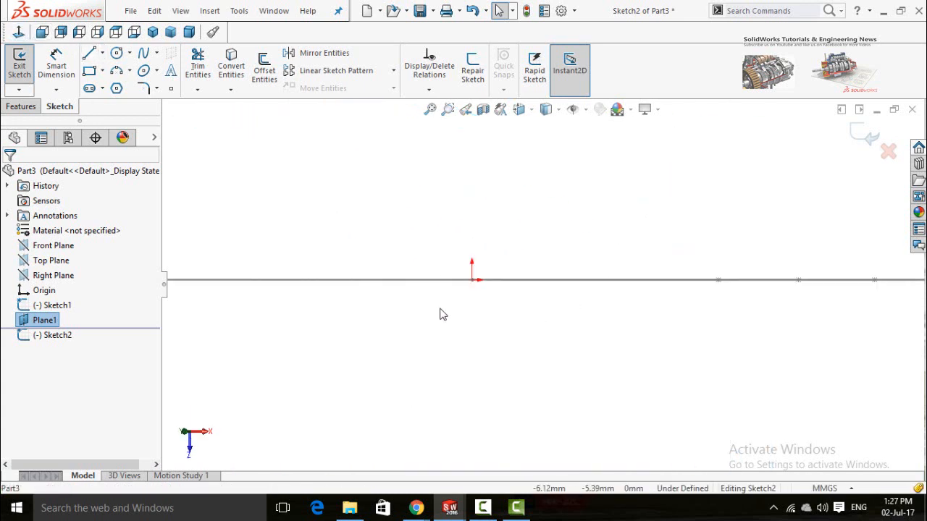
- Sketch a center rectangle about 61 by 40 mm centred on the origin at the spline's start, and close the sketch
left_click(89, 70)
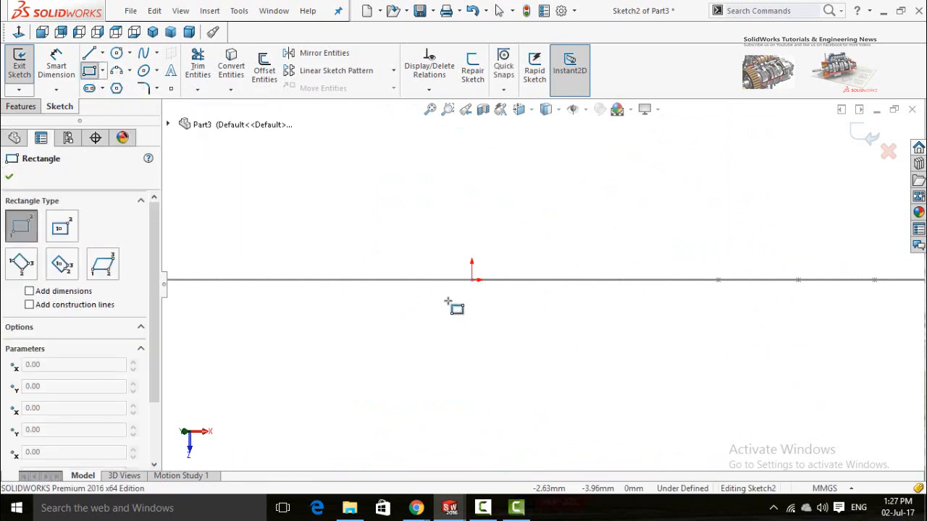
left_click(102, 70)
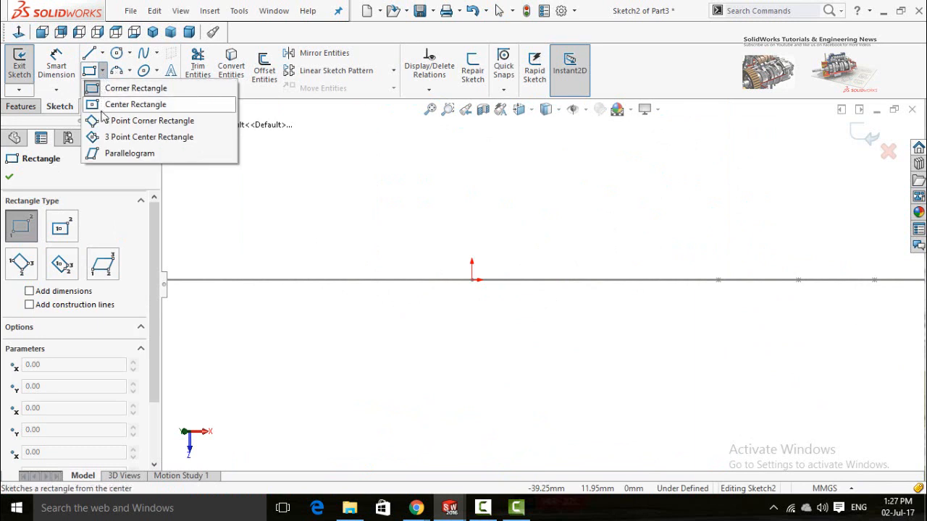
left_click(116, 103)
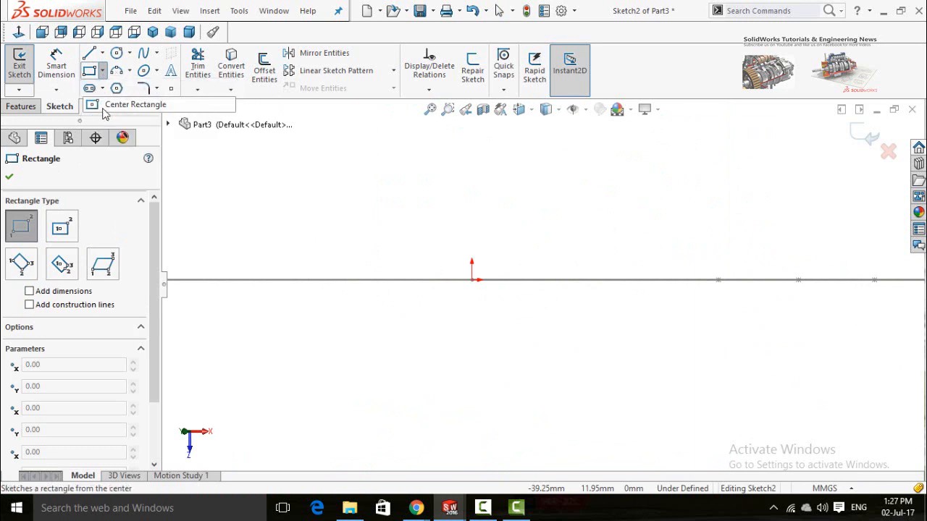
left_click(471, 280)
left_click(632, 385)
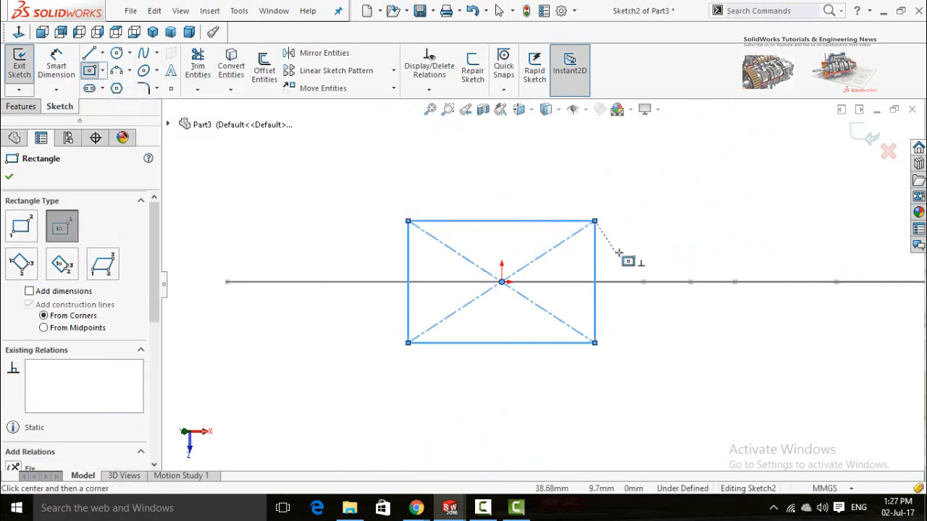
left_click(862, 135)
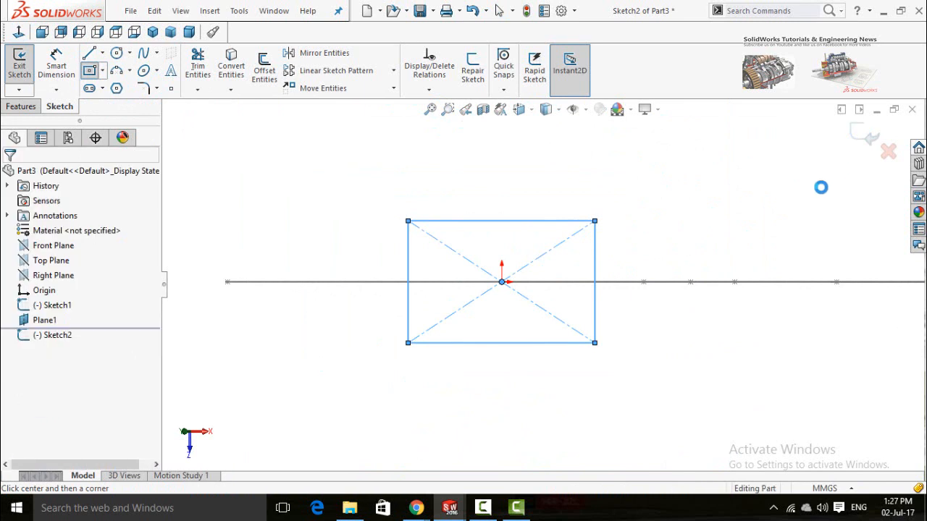
- Hide the reference plane at the spline's start
left_click(706, 197)
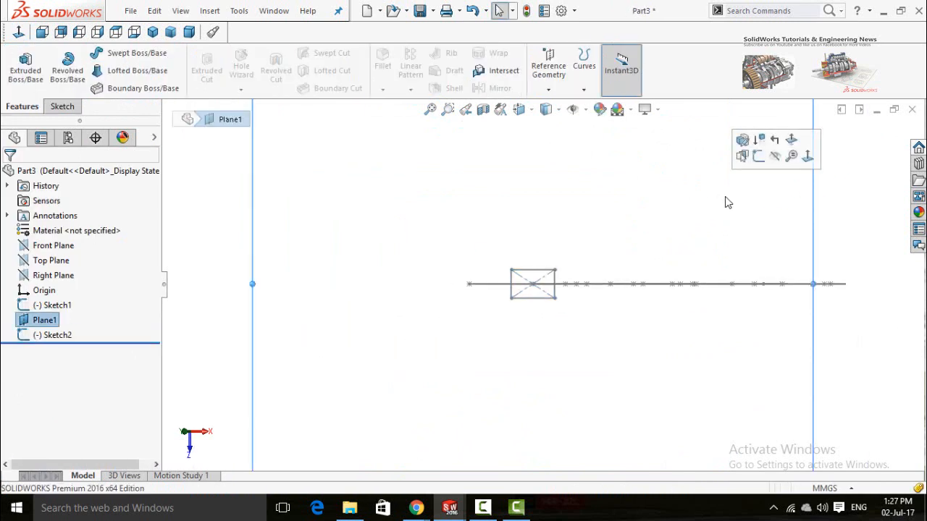
mouse_move(724, 200)
middle_mouse_down()
mouse_move(703, 200)
mouse_move(664, 257)
mouse_move(660, 240)
middle_mouse_up()
left_click(673, 203)
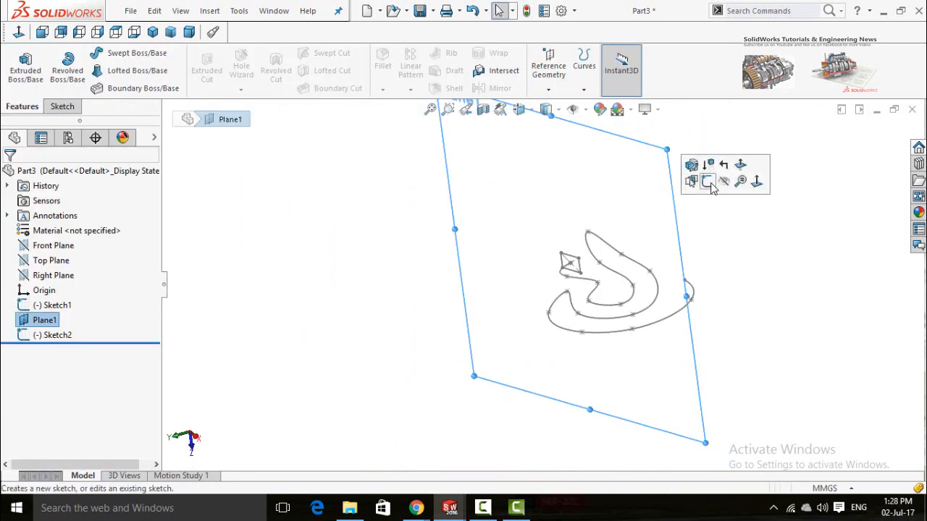
left_click(725, 185)
middle_click_drag(716, 207, 730, 258)
scroll(547, 239, "down", 3)
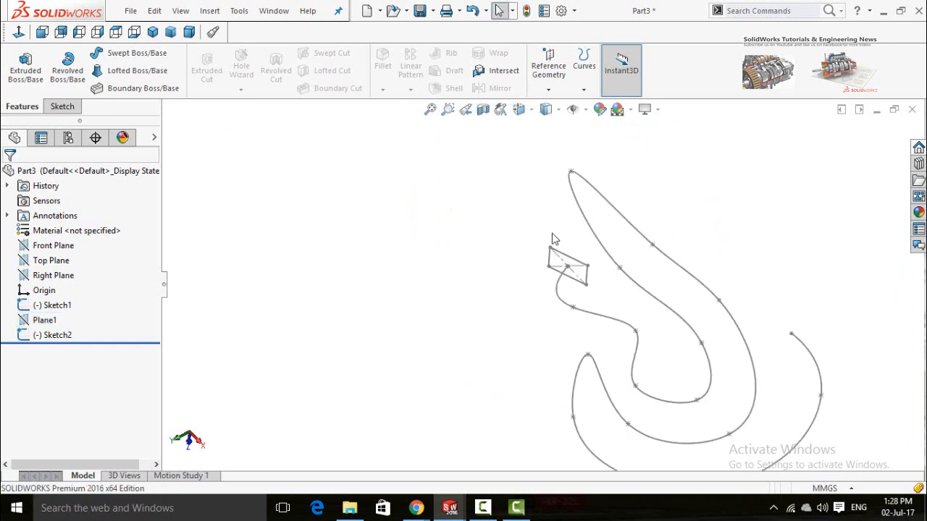
left_click(124, 55)
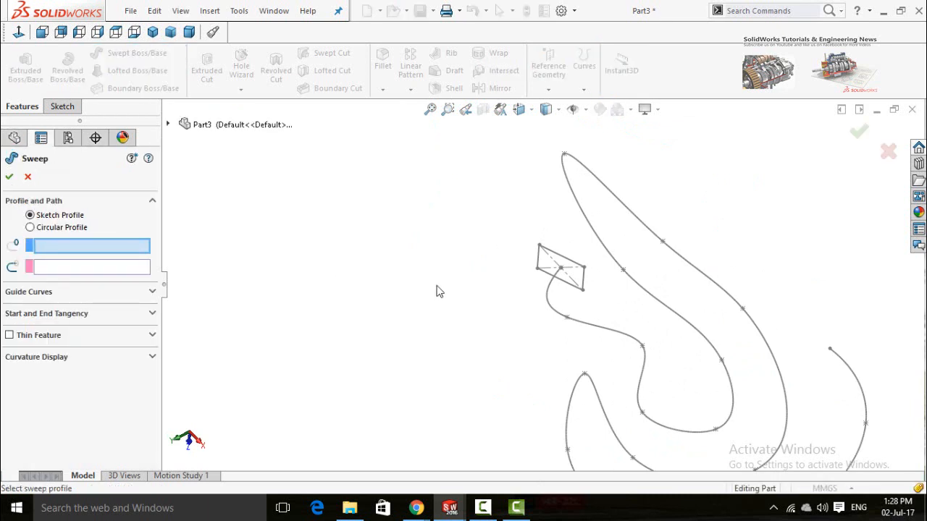
left_click(551, 251)
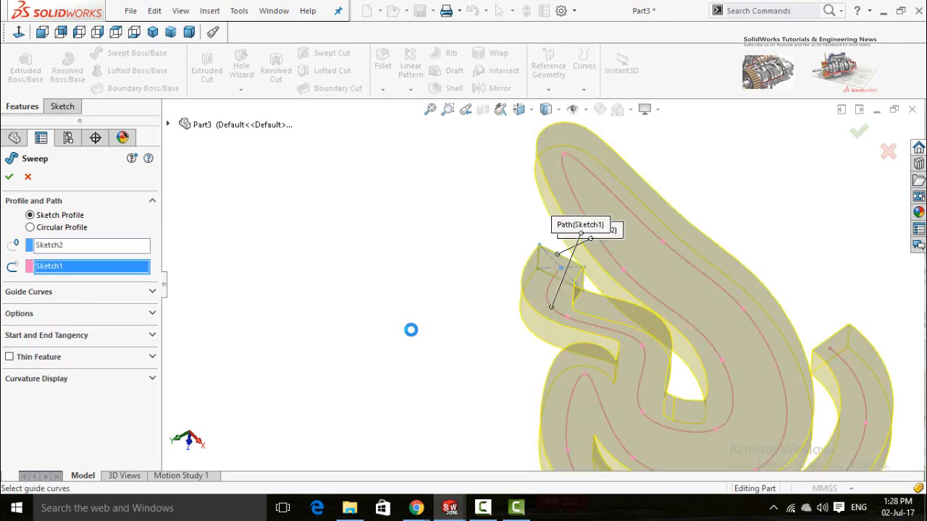
mouse_move(410, 329)
middle_mouse_down()
mouse_move(420, 338)
mouse_move(472, 331)
mouse_move(461, 344)
mouse_move(473, 406)
middle_mouse_up()
left_click(28, 177)
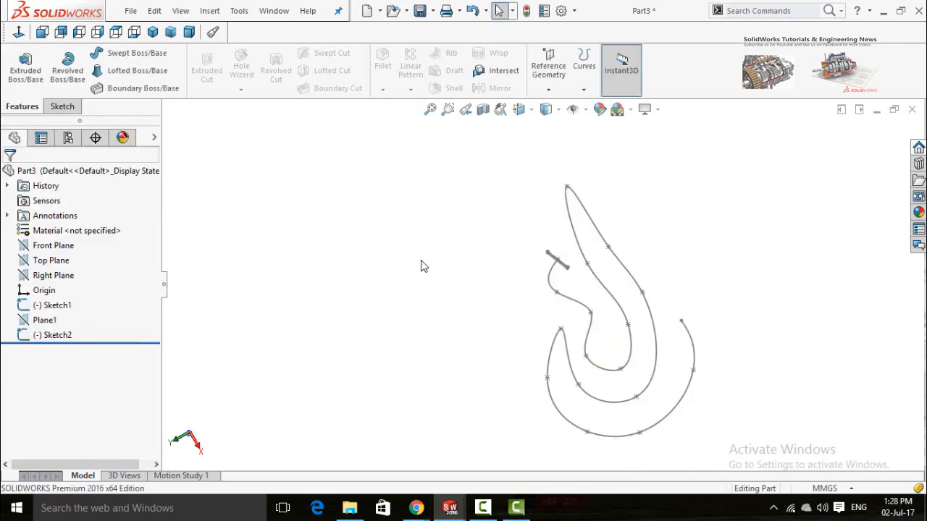
- Edit the rectangular profile sketch, shrink the rectangle to about 15 by 10 mm around the origin, and close the sketch
mouse_move(422, 263)
middle_mouse_down()
mouse_move(514, 262)
mouse_move(476, 326)
mouse_move(481, 230)
mouse_move(538, 304)
middle_mouse_up()
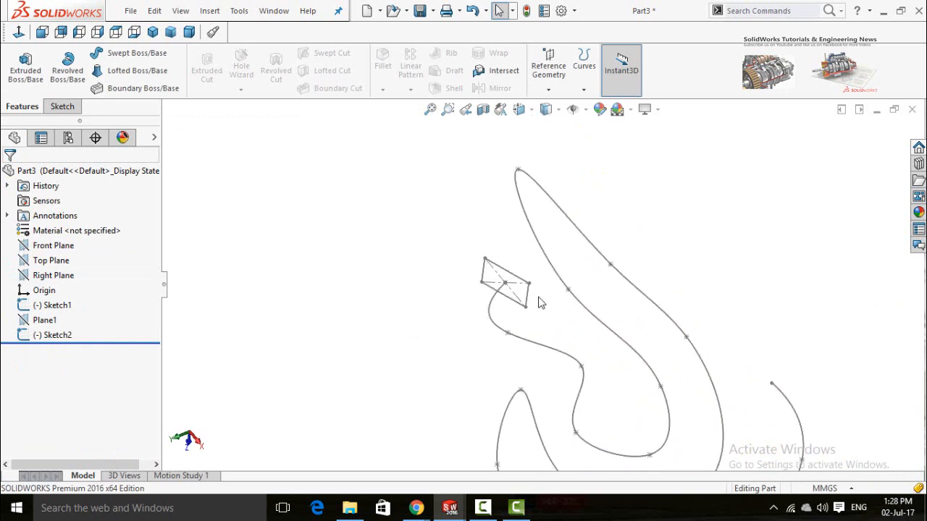
scroll(517, 307, "down", 3)
left_click(519, 304)
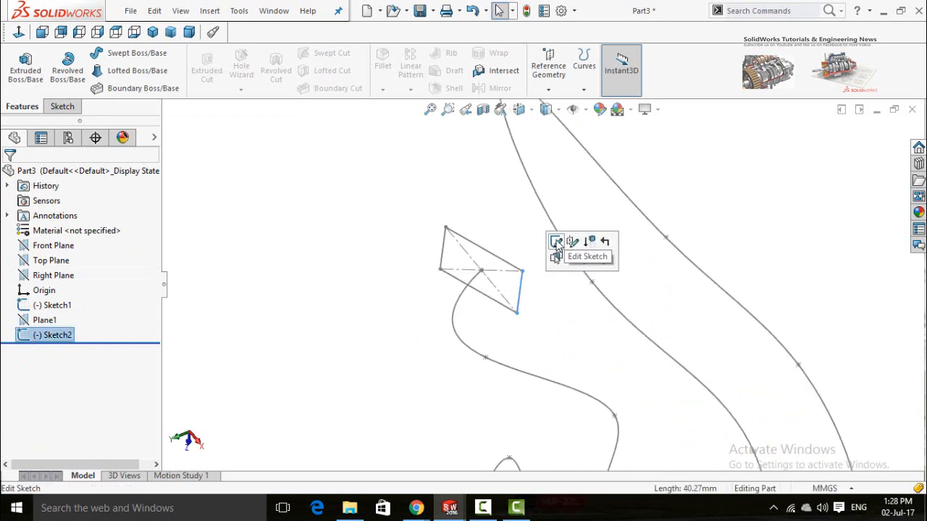
left_click(547, 340)
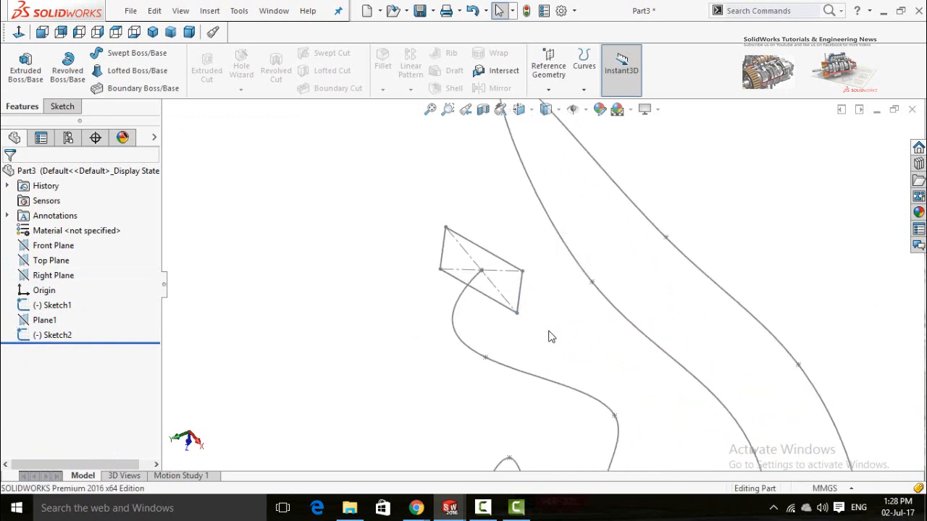
left_click(518, 308)
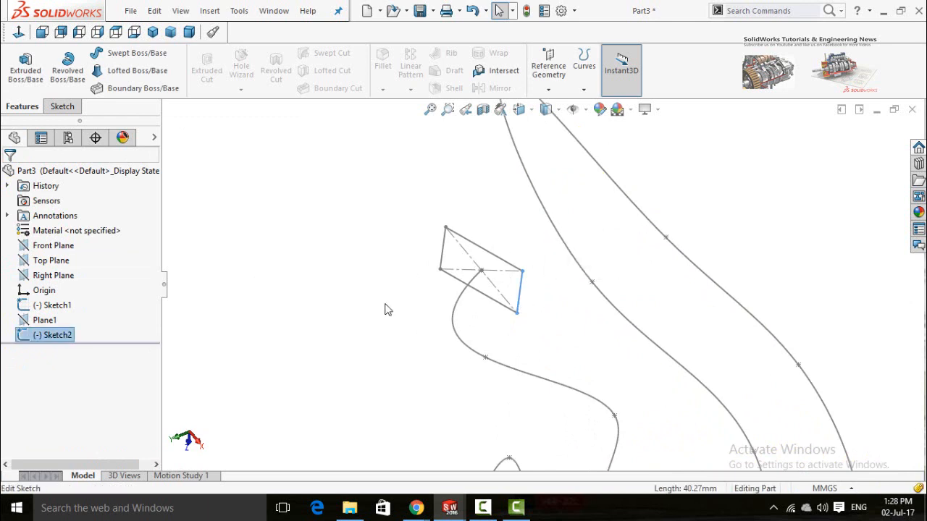
left_click(335, 340)
left_click(45, 335)
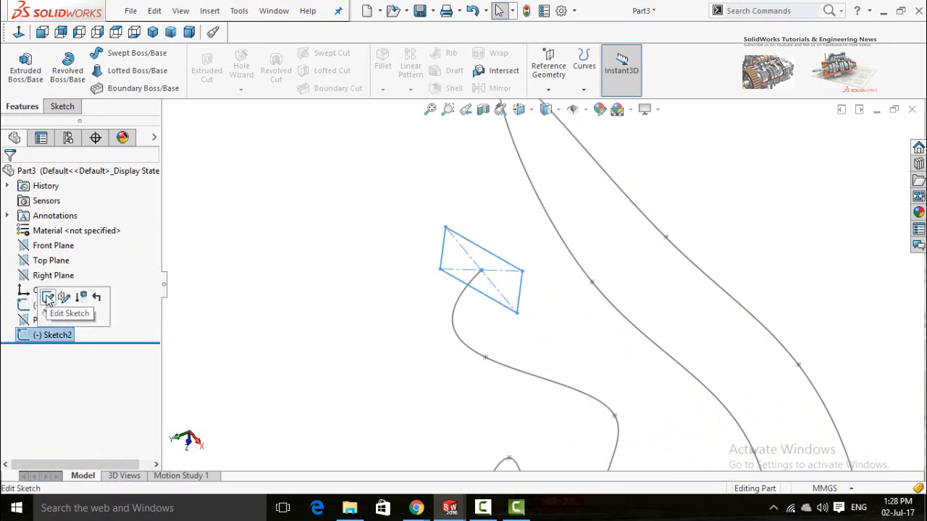
left_click(47, 298)
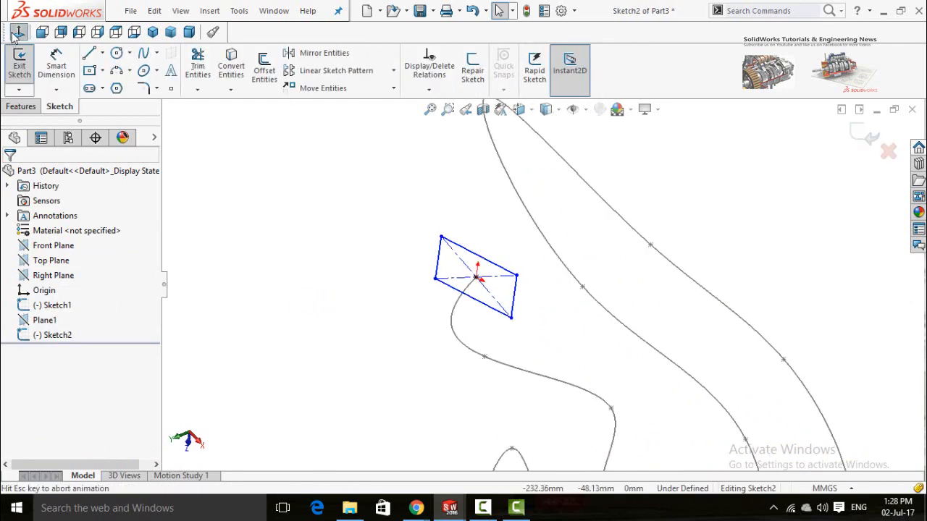
scroll(474, 300, "down", 4)
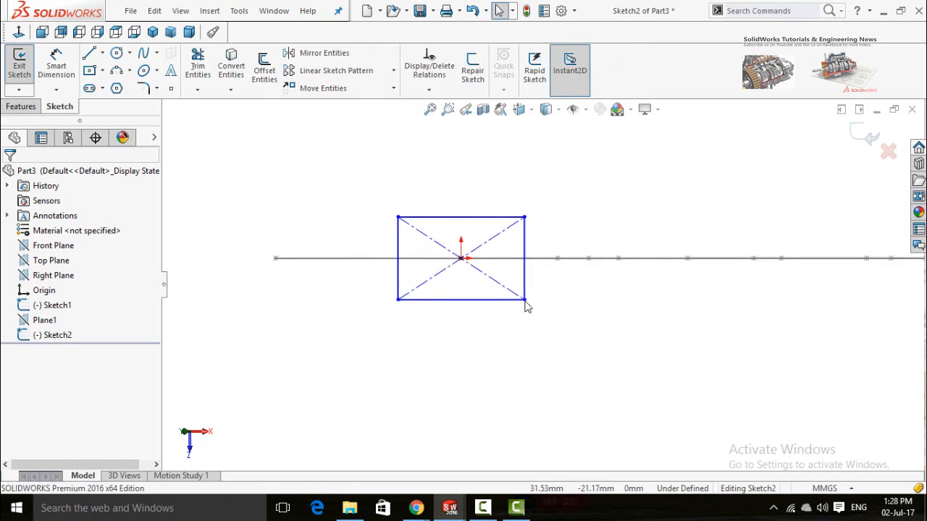
left_click_drag(524, 298, 477, 270)
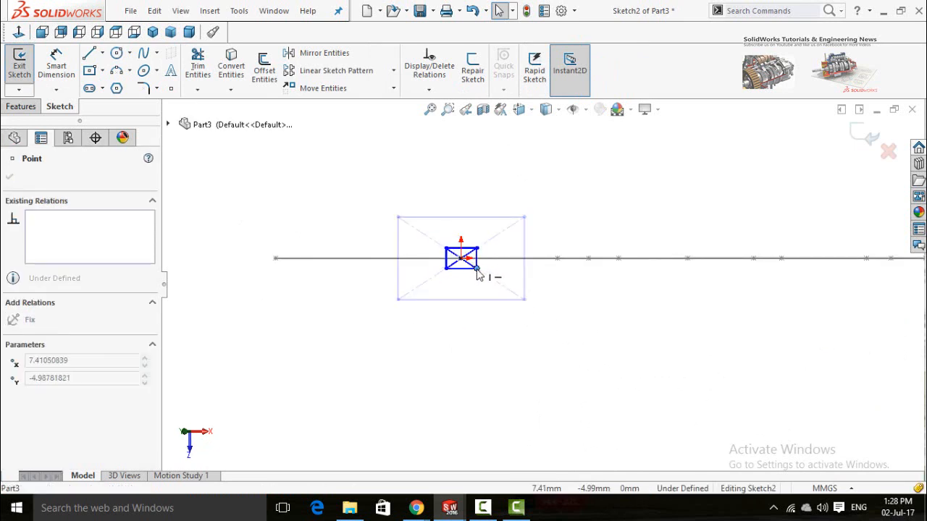
left_click(480, 372)
scroll(652, 311, "up", 2)
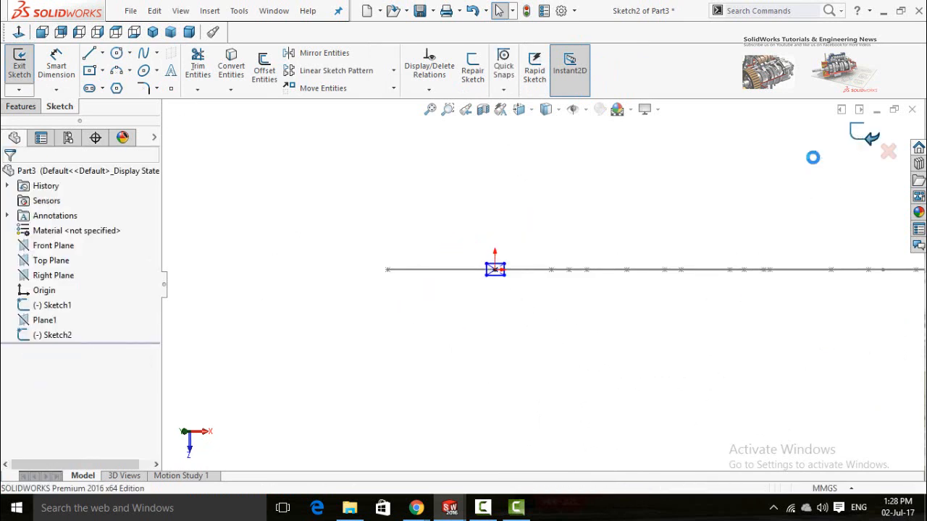
- Create a swept boss using the small rectangle as the profile and the winding spline as the path
middle_click_drag(538, 188, 529, 289)
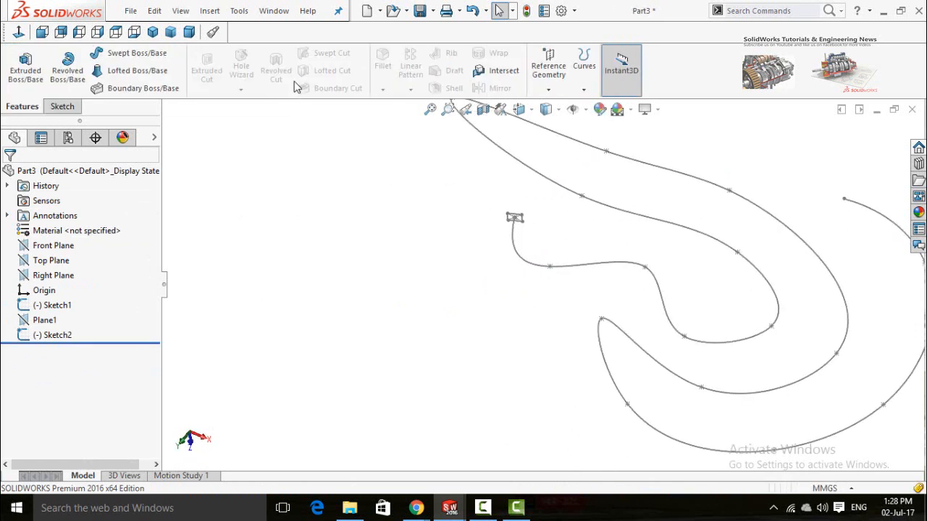
left_click(129, 53)
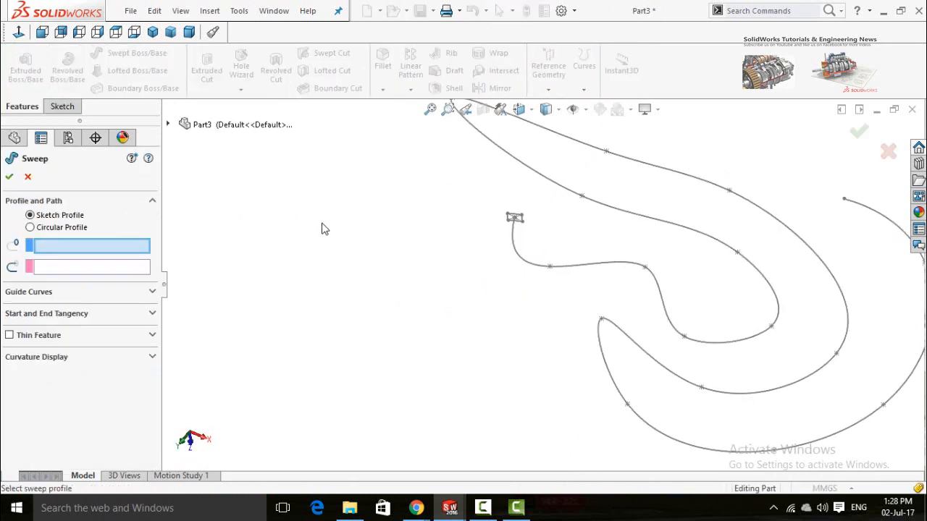
scroll(525, 236, "down", 4)
left_click(475, 249)
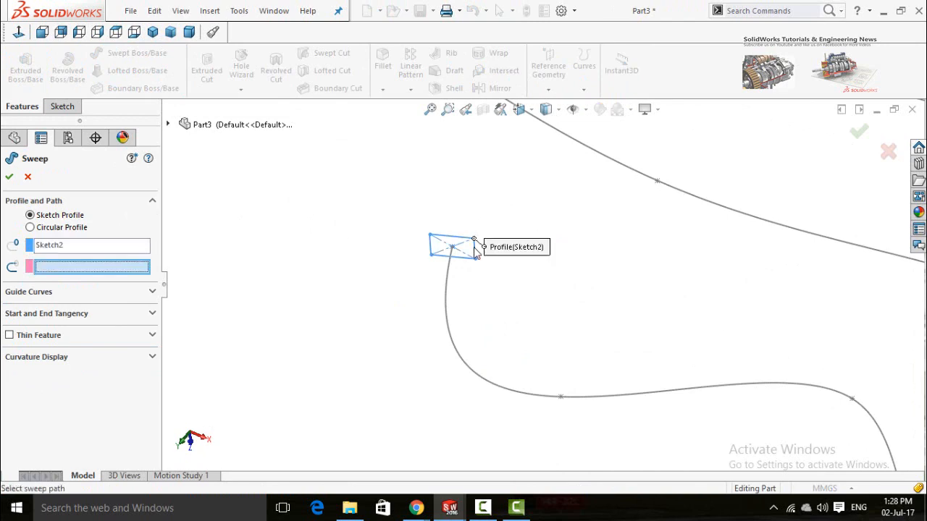
left_click(453, 344)
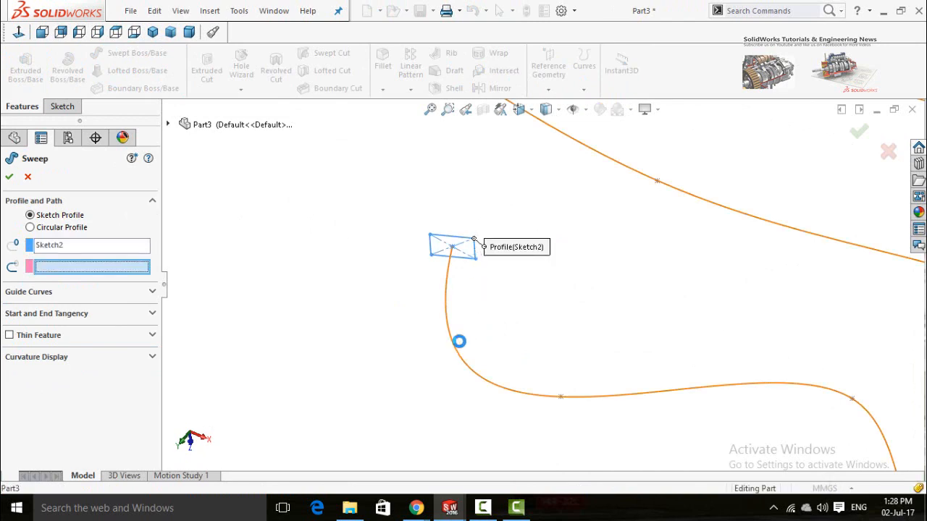
scroll(559, 333, "up", 3)
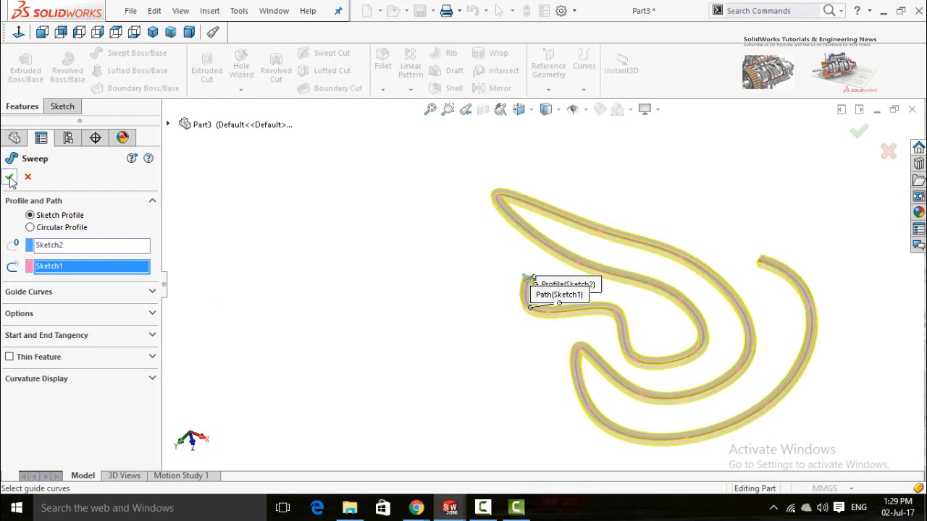
left_click(498, 344)
middle_click_drag(495, 343, 438, 310)
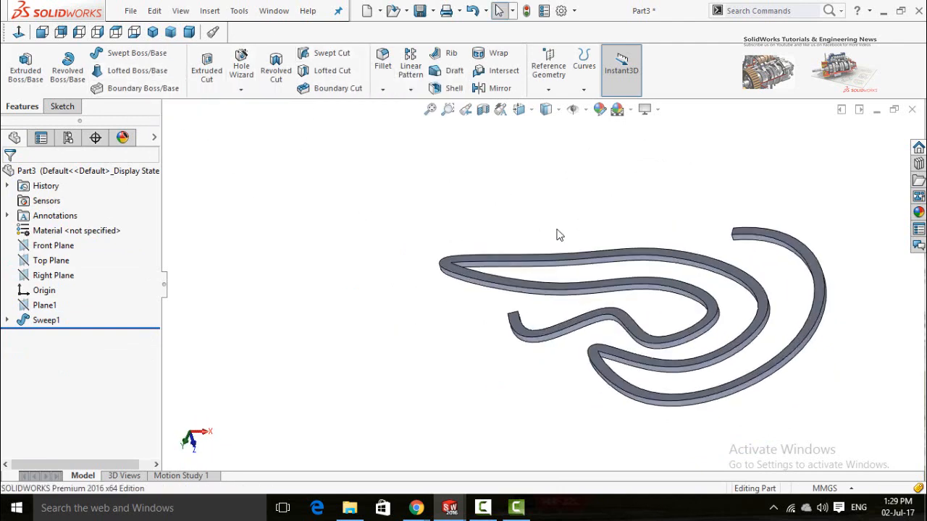
scroll(805, 220, "up", 2)
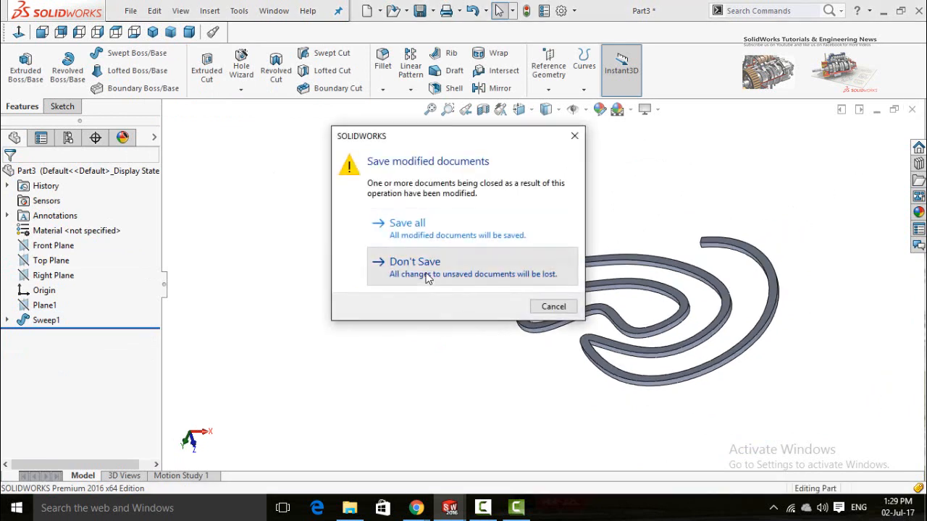
- Close all open part documents without saving their changes
left_click(427, 268)
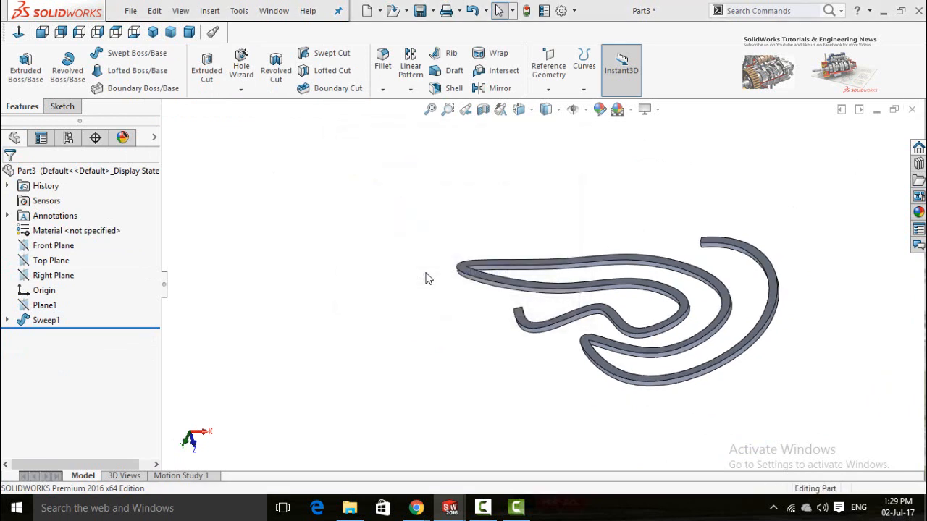
left_click(911, 109)
left_click(467, 268)
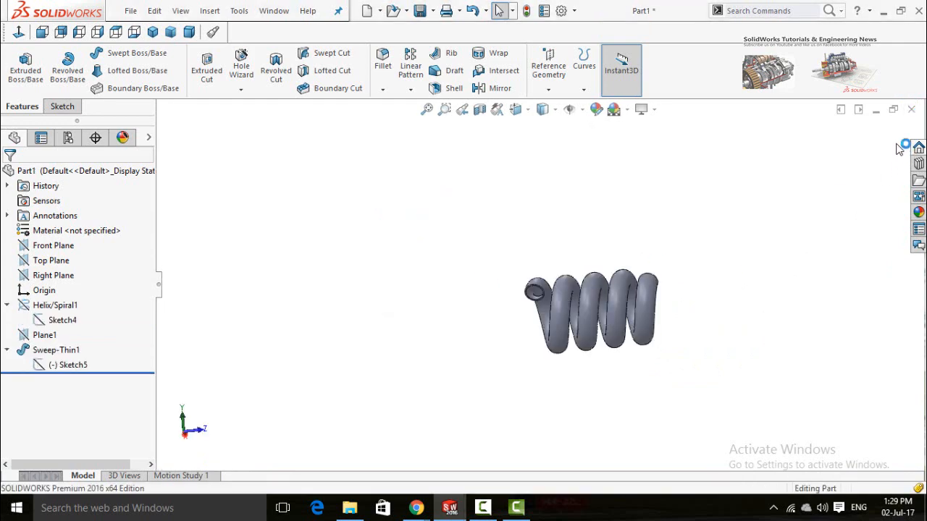
left_click(469, 279)
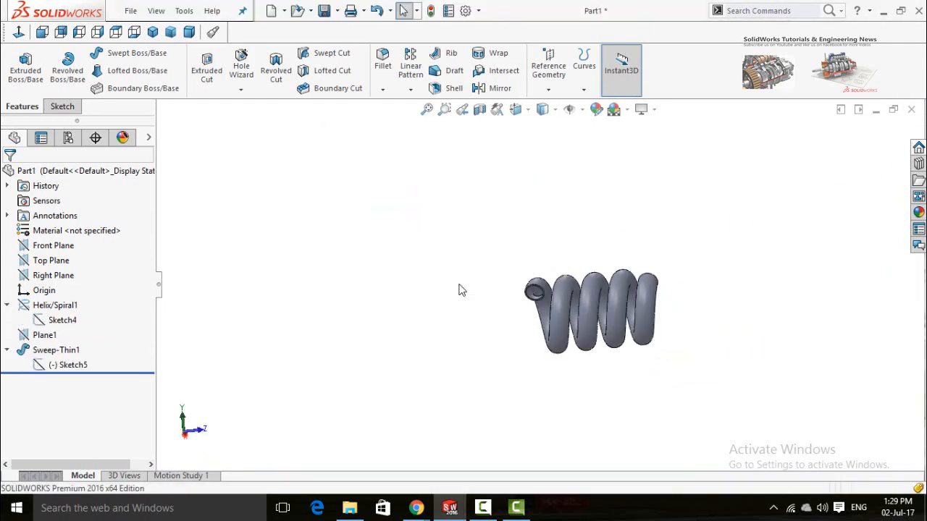
- Create a new part document and start a sketch on the Front Plane
left_click(271, 10)
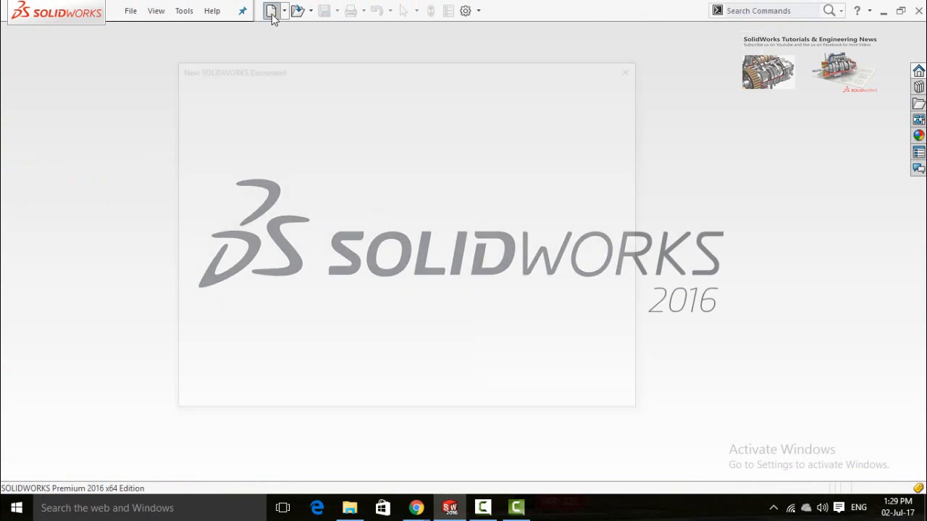
double_click(277, 214)
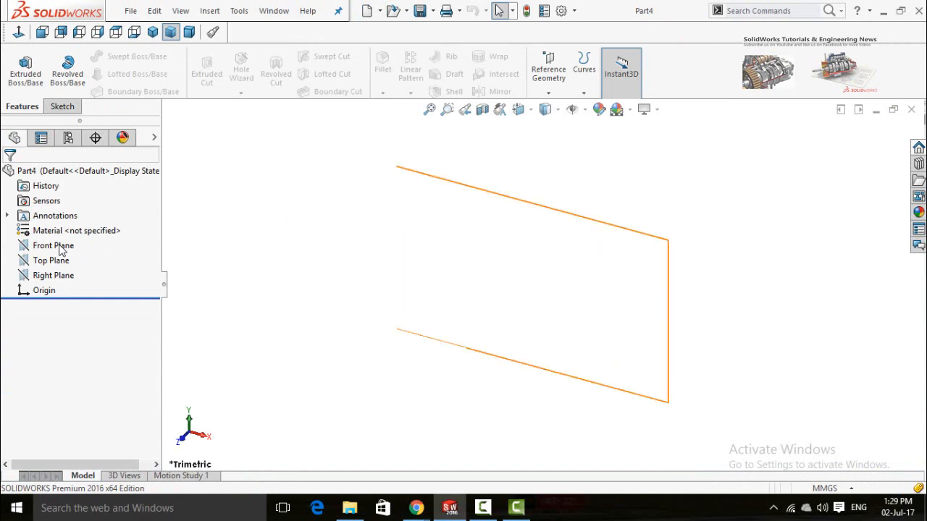
left_click(62, 247)
left_click(76, 225)
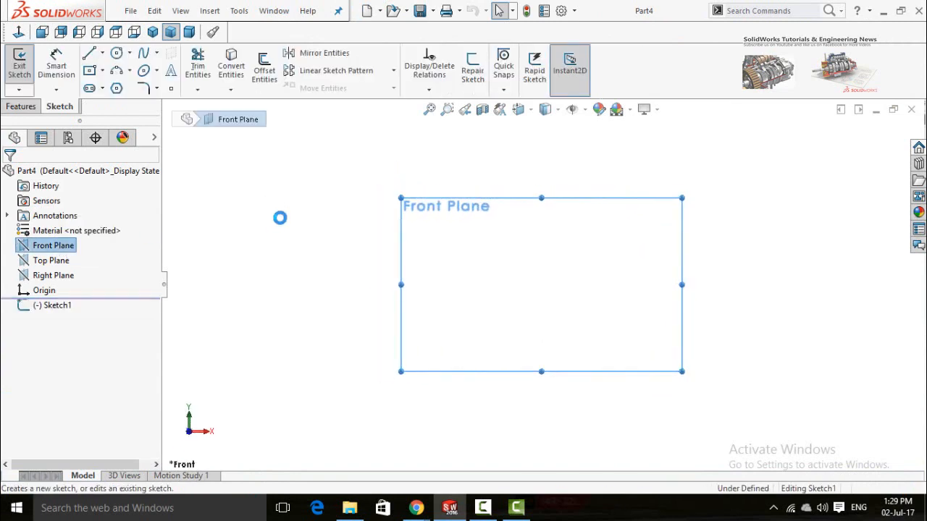
- Sketch a circle centred on the origin, set its diameter to 50 mm, and close the sketch
left_click(116, 52)
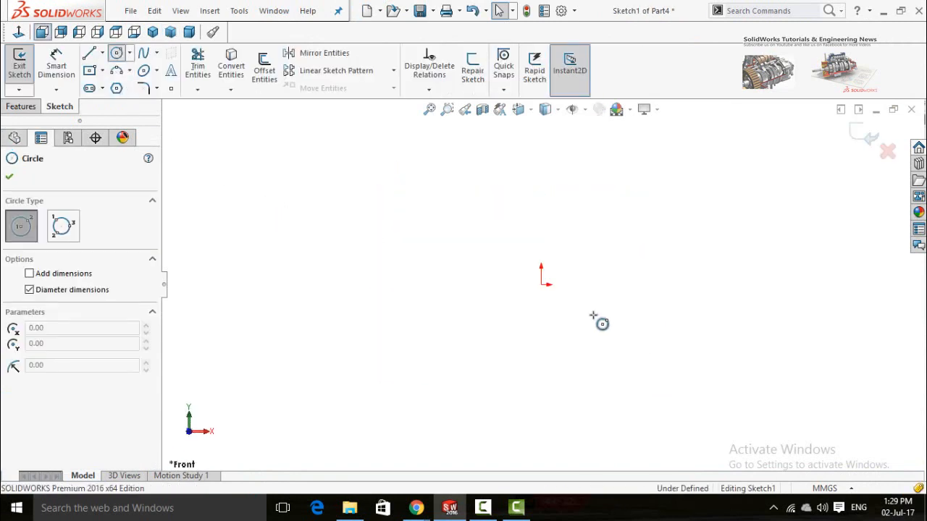
left_click(542, 284)
left_click(585, 329)
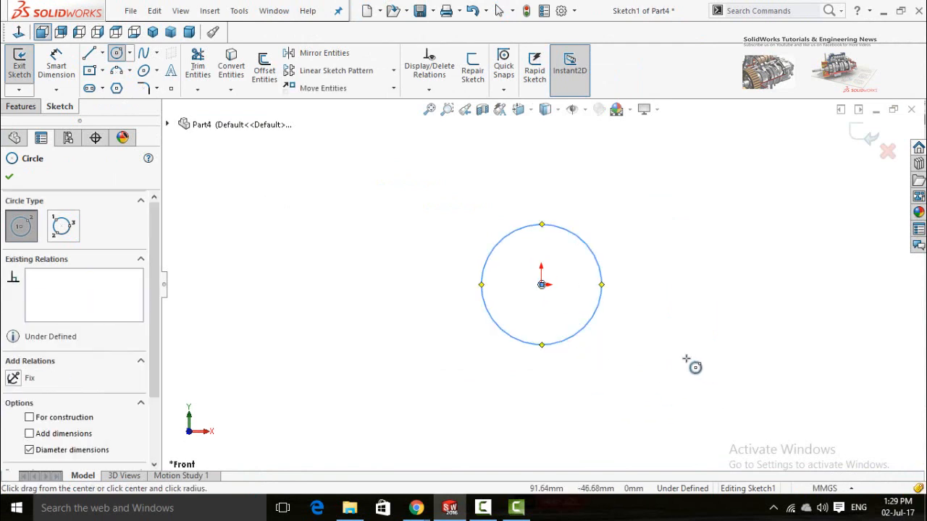
right_click_drag(687, 358, 680, 308)
left_click(579, 332)
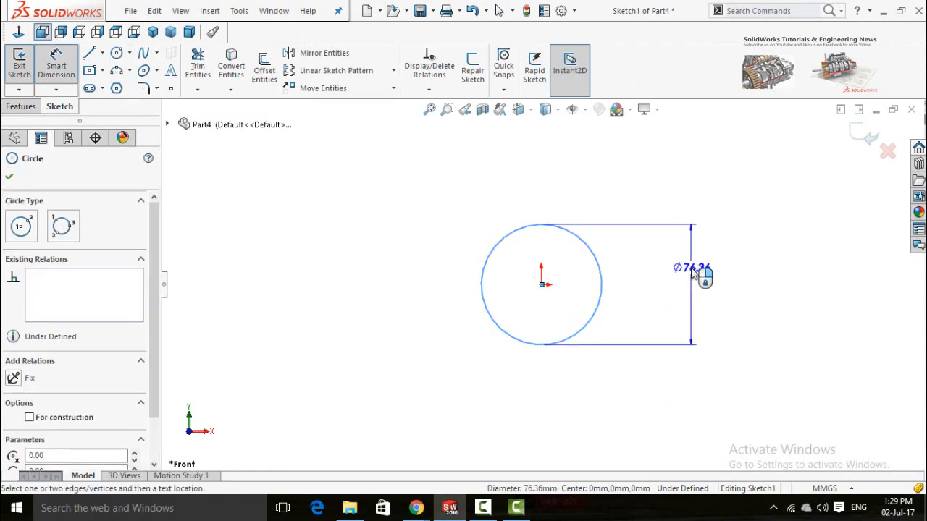
left_click(692, 268)
key("Return")
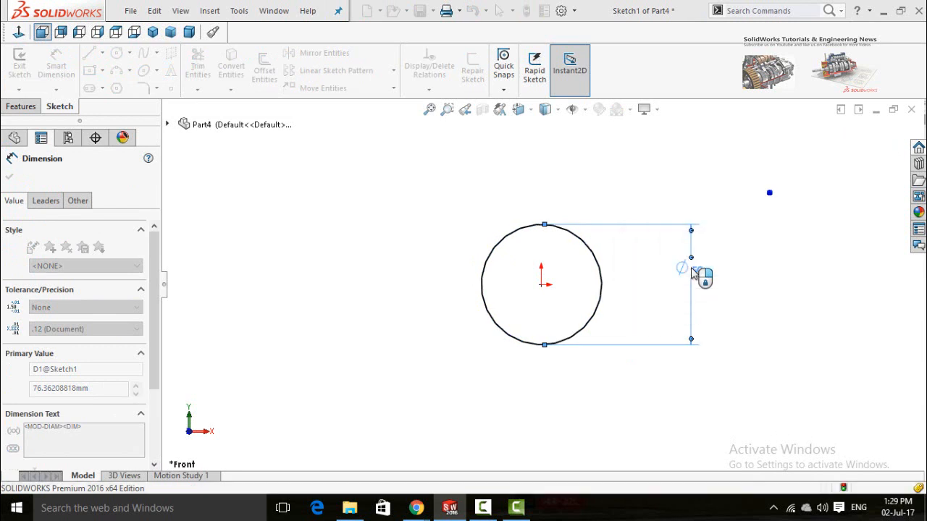
left_click(857, 136)
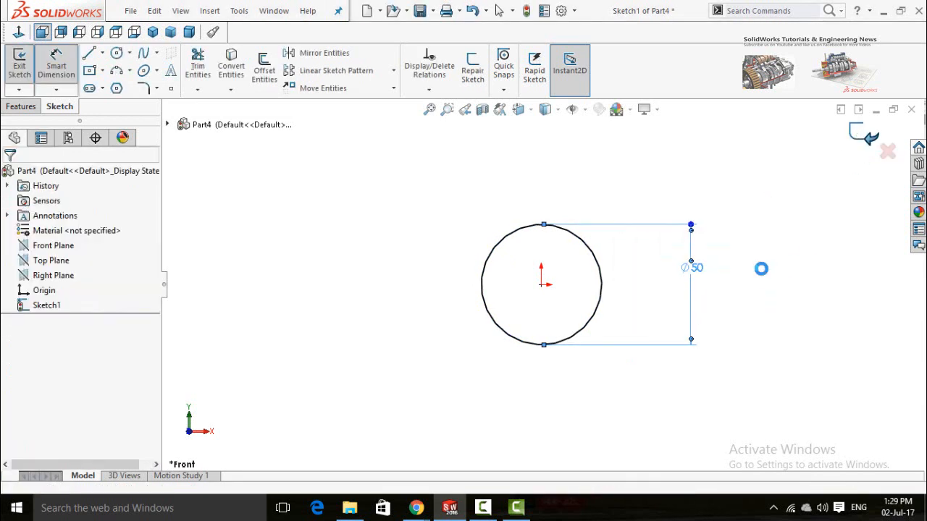
- Create a reference plane offset 100 mm from the Front Plane
mouse_move(684, 289)
middle_mouse_down()
mouse_move(558, 365)
mouse_move(563, 209)
middle_mouse_up()
middle_click_drag(567, 258, 550, 311)
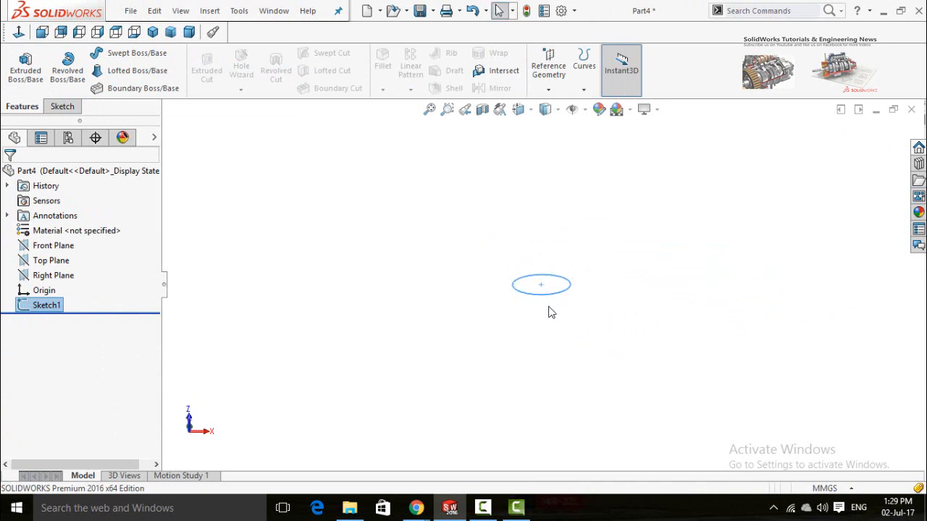
left_click_drag(499, 157, 661, 167)
left_click(548, 88)
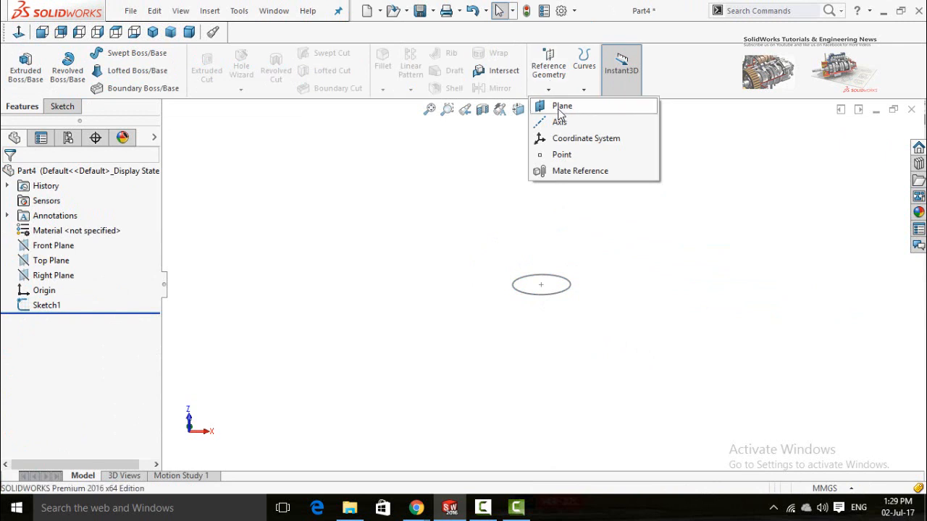
left_click(564, 108)
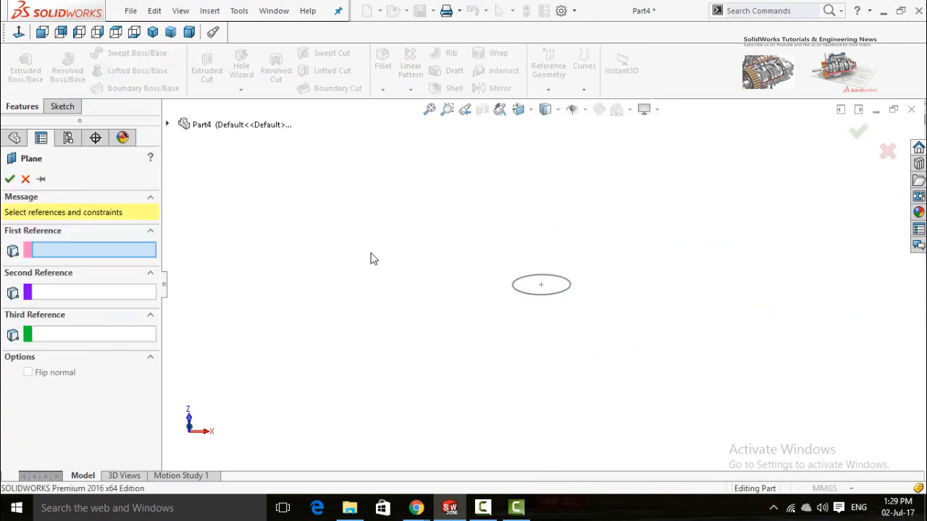
left_click(167, 125)
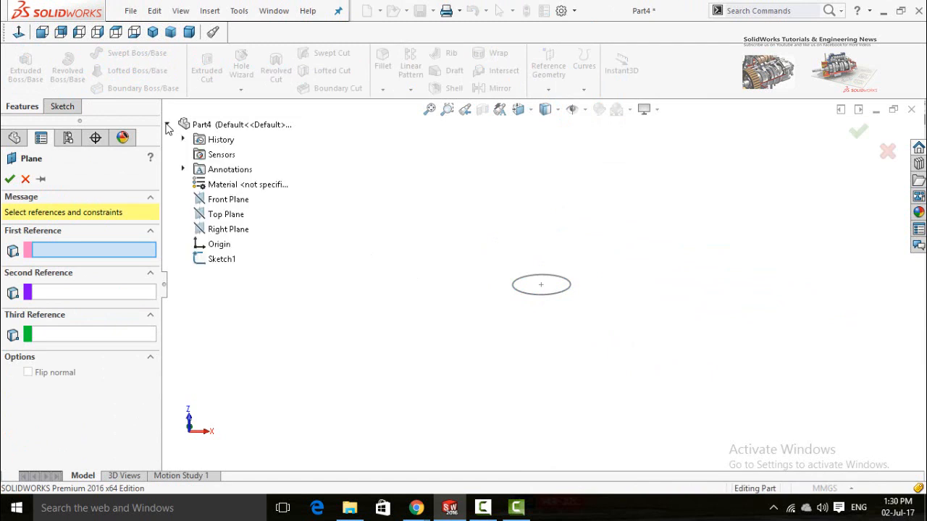
left_click(229, 204)
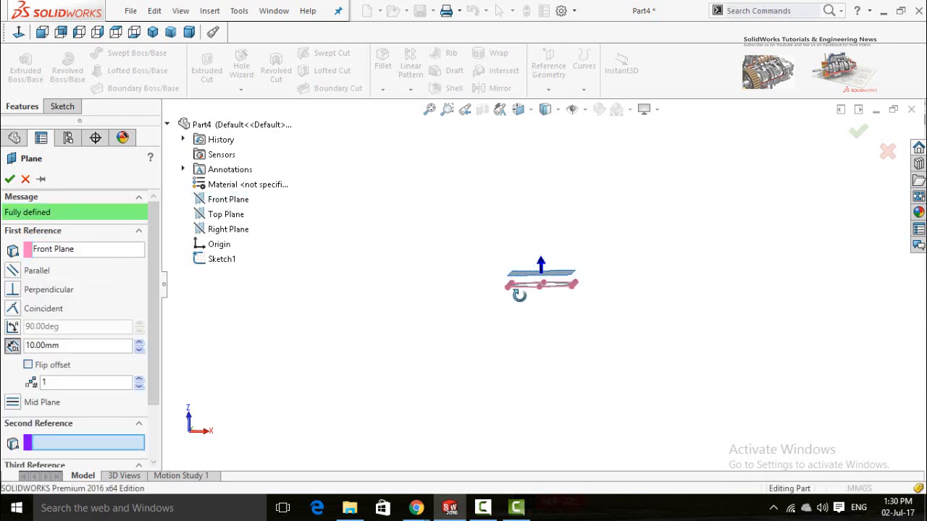
middle_click_drag(518, 295, 515, 313)
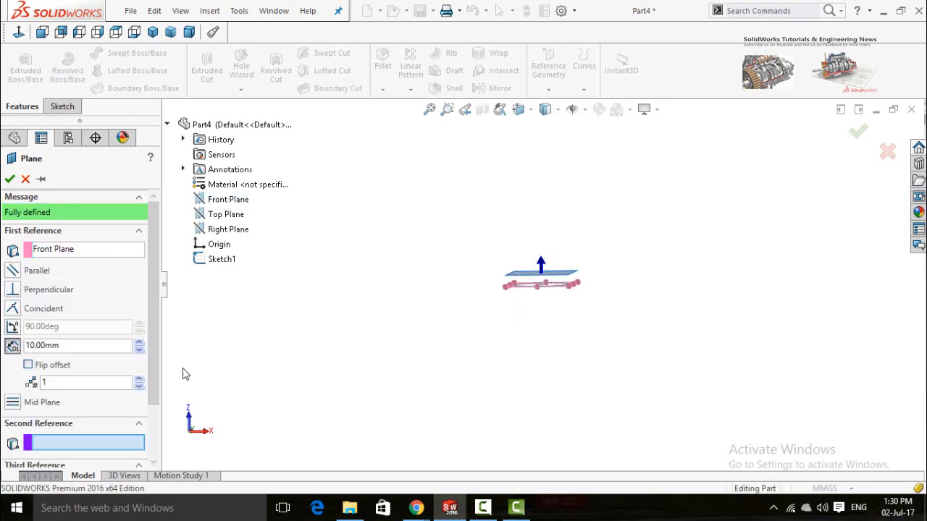
double_click(74, 347)
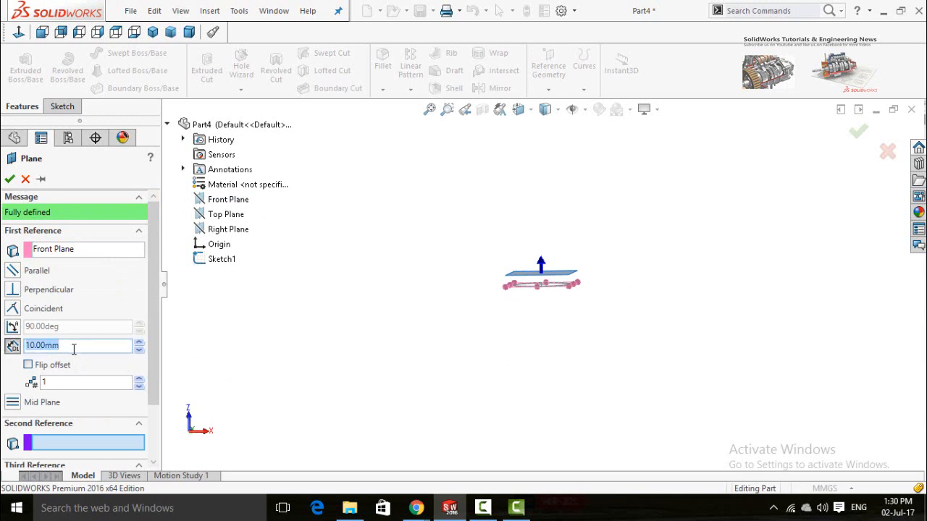
type("100")
key("Return")
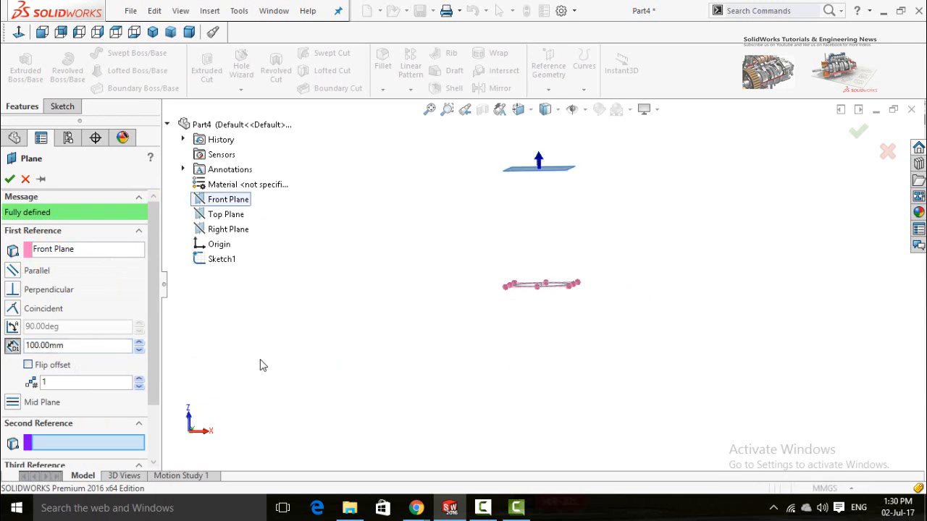
left_click(10, 179)
- Sketch a center rectangle around the origin on the offset plane, well larger than the circle, and close the sketch
middle_click_drag(444, 259, 547, 241)
left_click(541, 233)
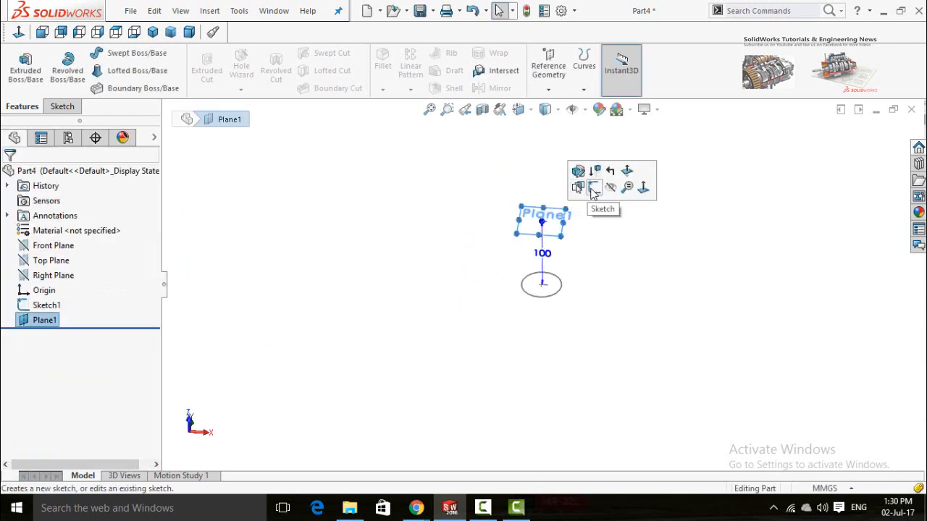
left_click(593, 188)
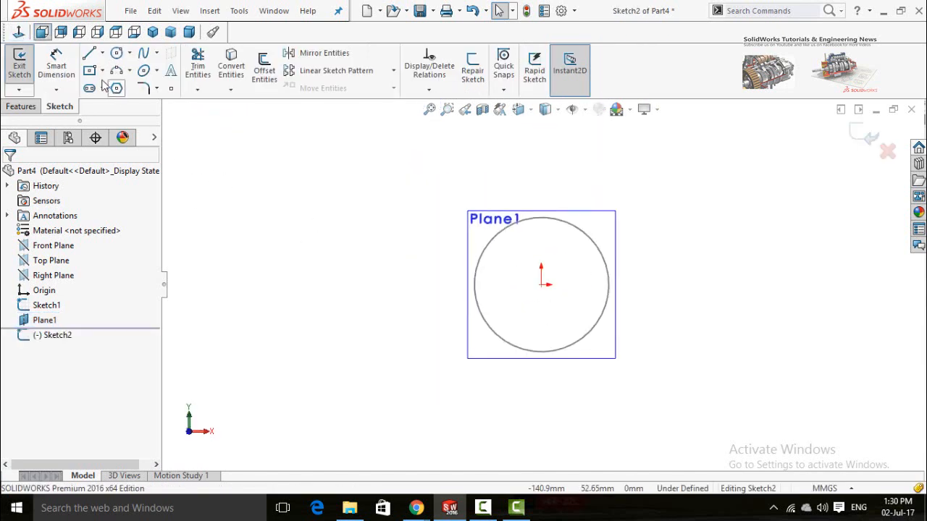
scroll(316, 271, "up", 4)
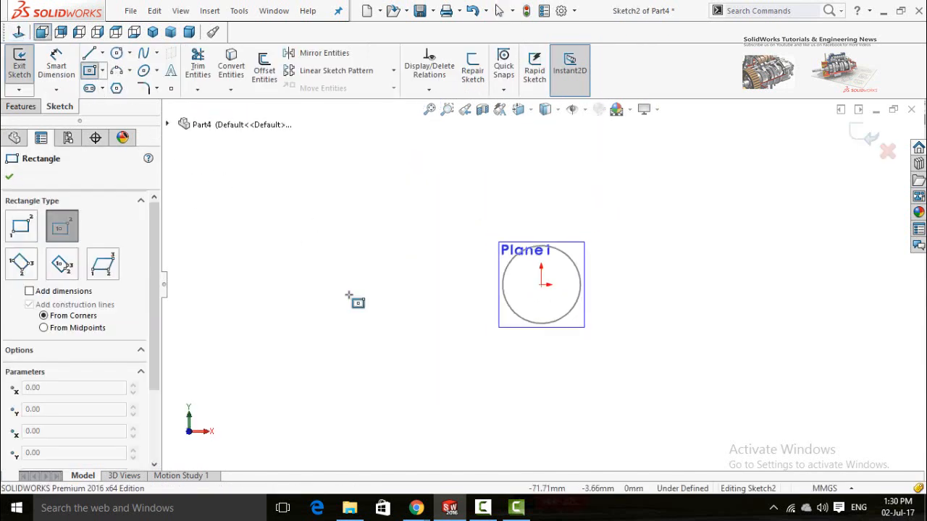
left_click(541, 285)
left_click(661, 362)
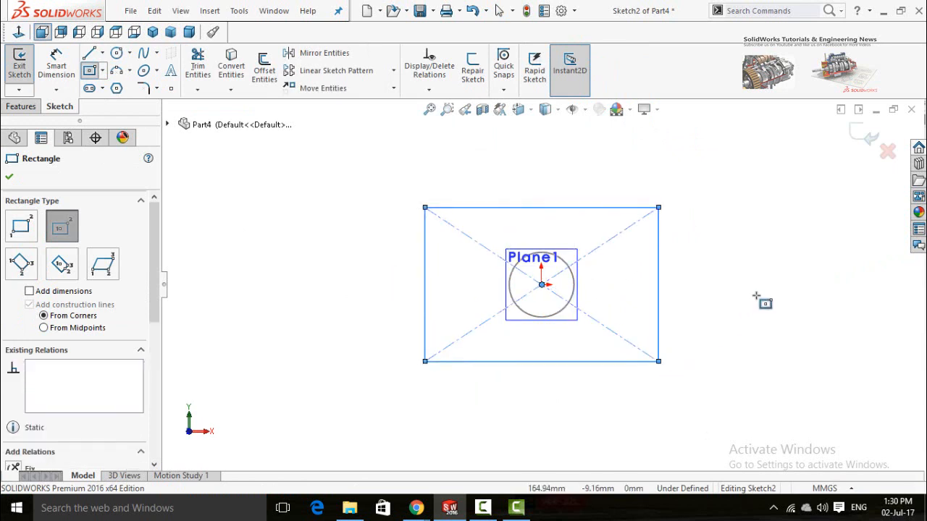
left_click(863, 139)
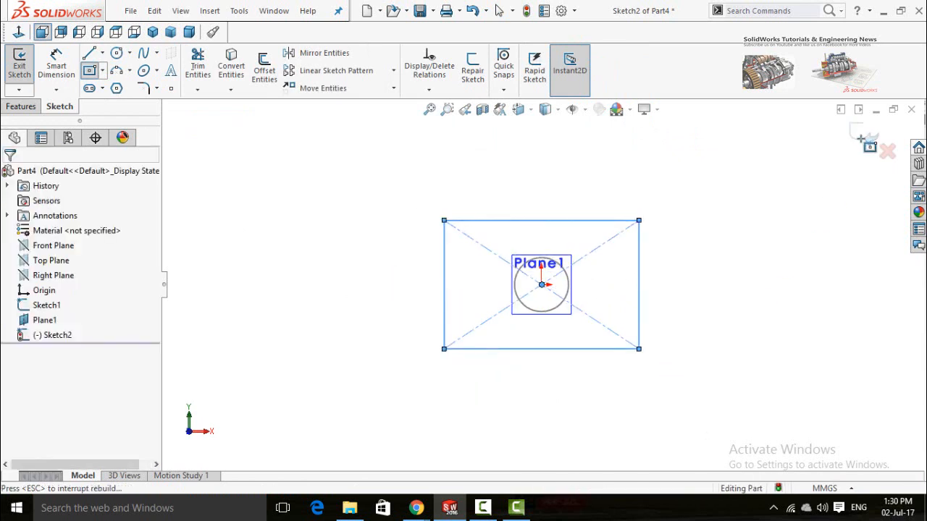
- Hide the offset reference plane around the rectangle
left_click(504, 400)
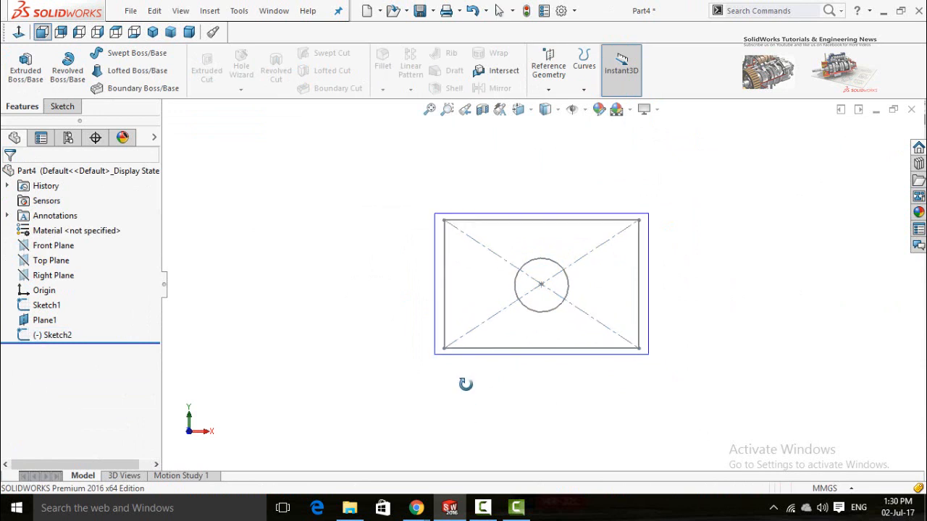
middle_click_drag(464, 383, 435, 313)
left_click(432, 316)
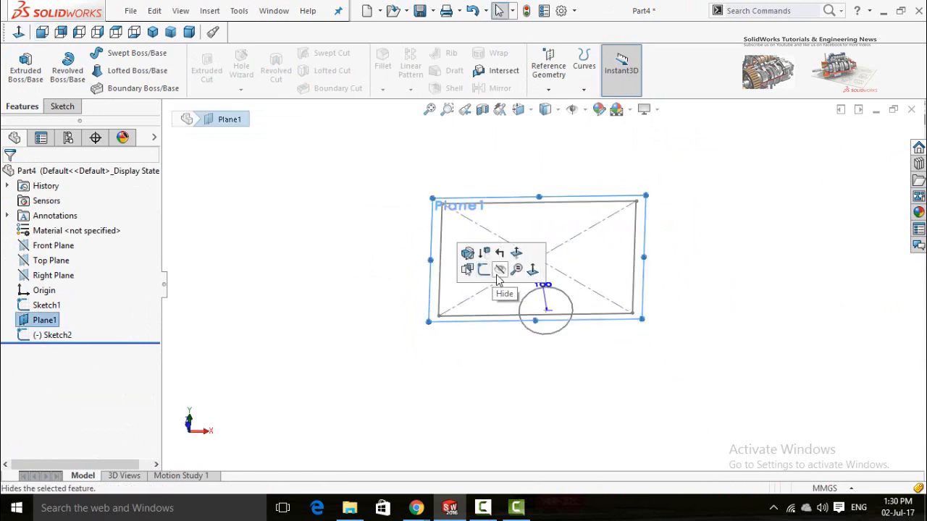
left_click(497, 275)
- Start a lofted boss using the circle and the rectangle as its two profiles
mouse_move(499, 342)
middle_mouse_down()
mouse_move(428, 213)
mouse_move(407, 333)
mouse_move(488, 296)
mouse_move(315, 222)
middle_mouse_up()
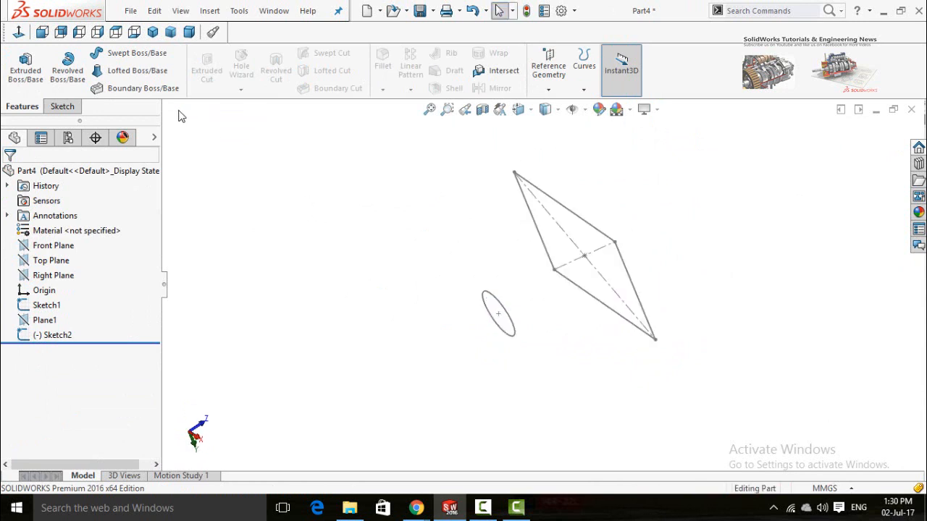
left_click(125, 71)
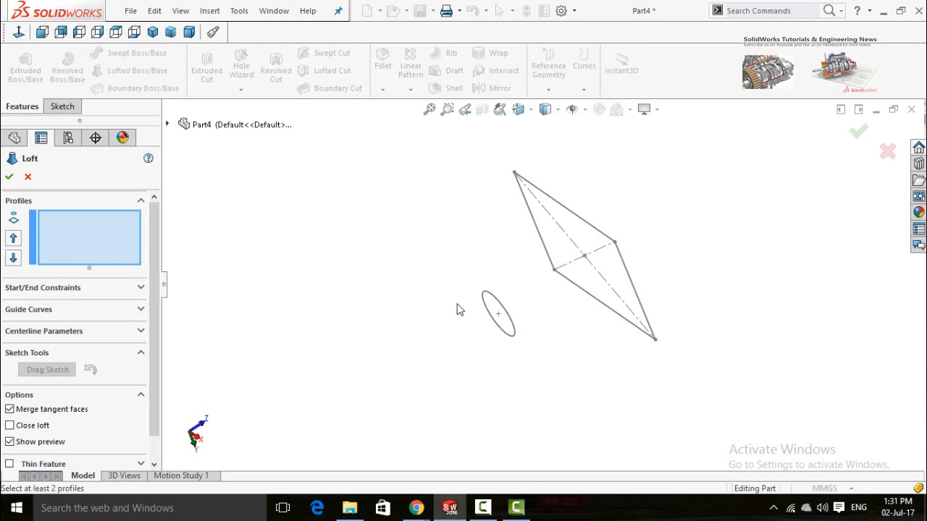
mouse_move(469, 273)
middle_mouse_down()
mouse_move(435, 283)
mouse_move(452, 273)
mouse_move(437, 283)
mouse_move(452, 291)
mouse_move(444, 304)
mouse_move(441, 276)
middle_mouse_up()
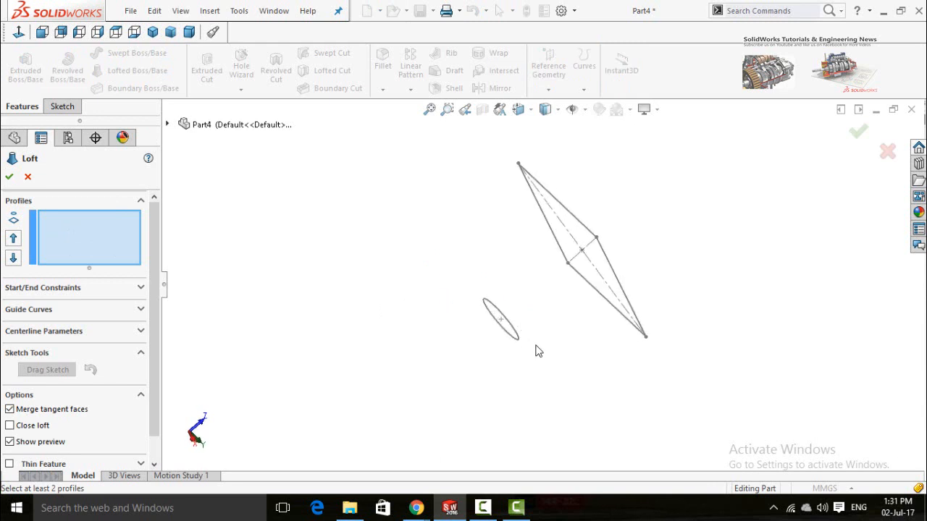
left_click(515, 339)
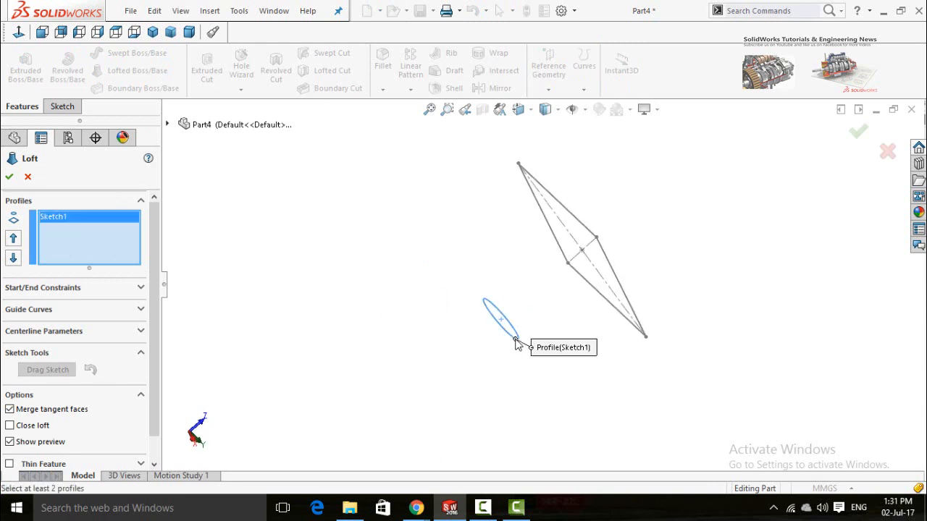
left_click(616, 314)
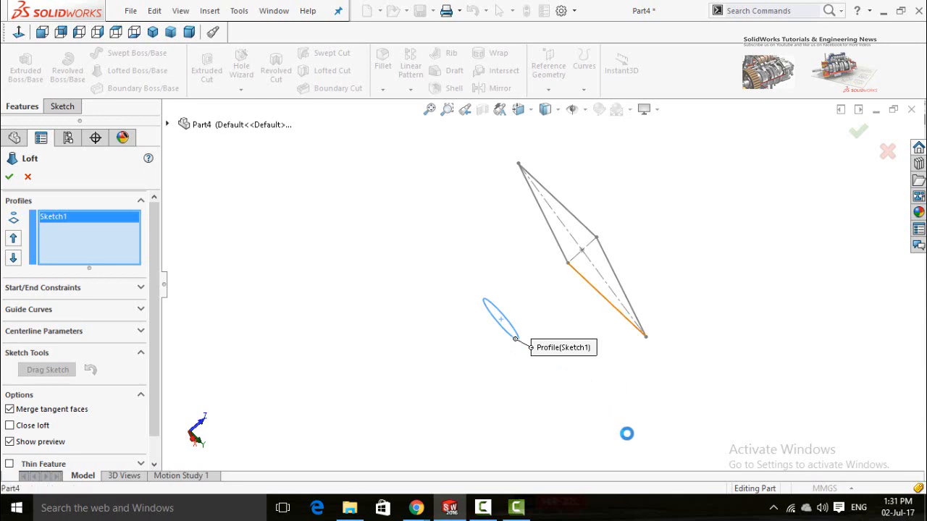
middle_click_drag(586, 375, 607, 379)
middle_click_drag(493, 392, 474, 352)
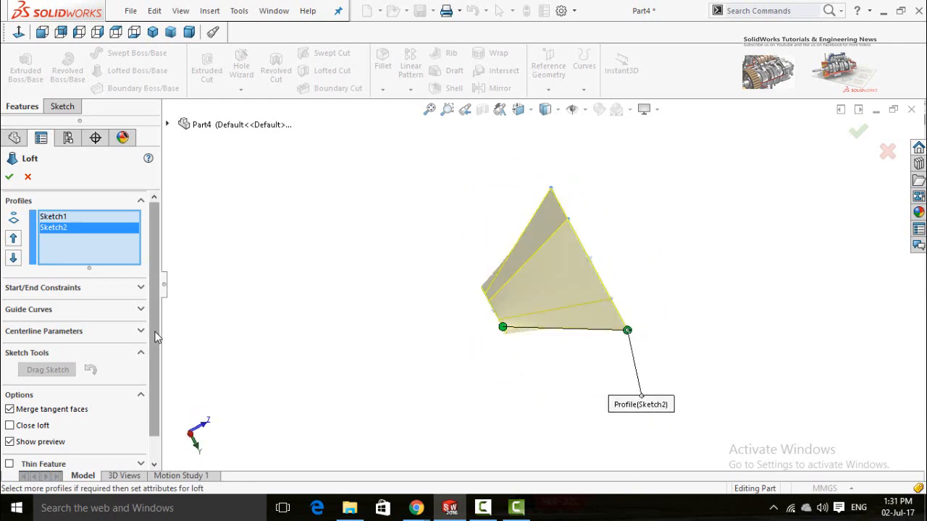
- Try the circle-to-rectangle loft as a one-direction thin feature 1 mm thick, inspect the preview, and cancel the loft
scroll(109, 333, "down", 1)
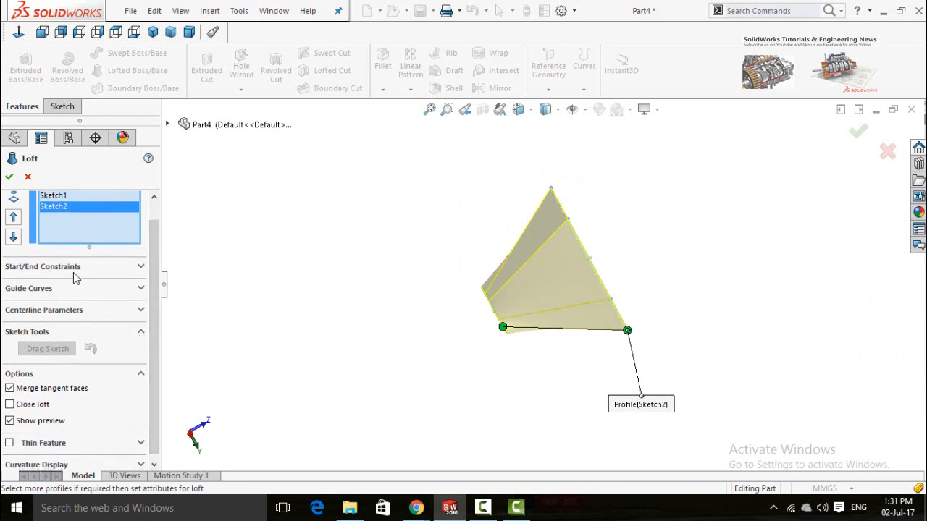
left_click_drag(155, 310, 155, 363)
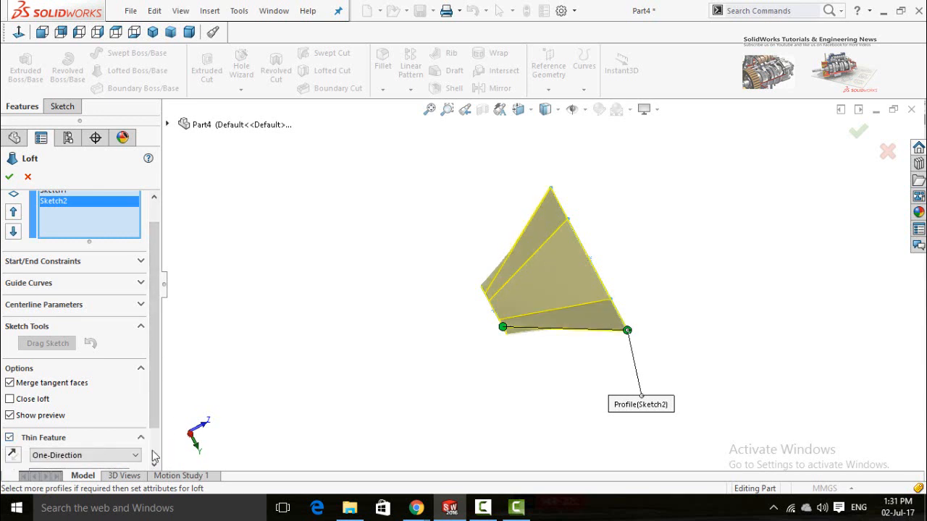
scroll(144, 384, "down", 1)
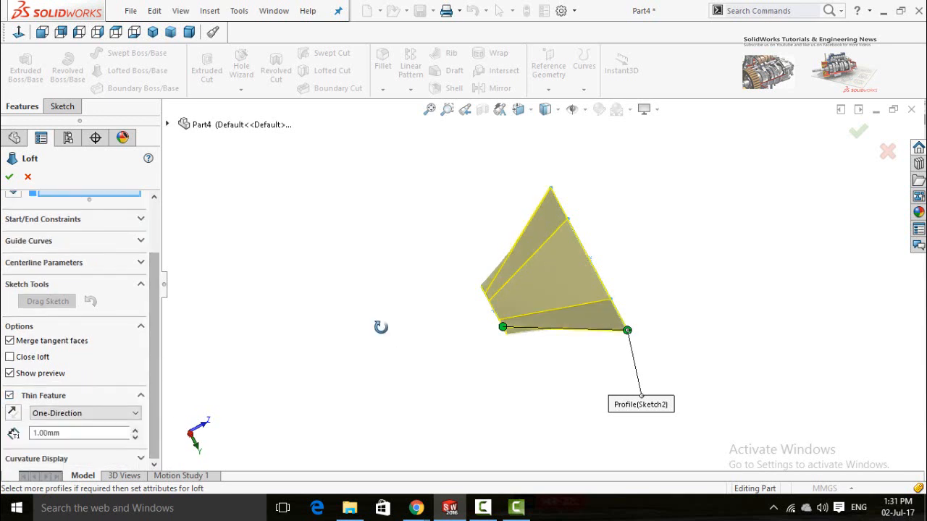
middle_click_drag(379, 325, 428, 278)
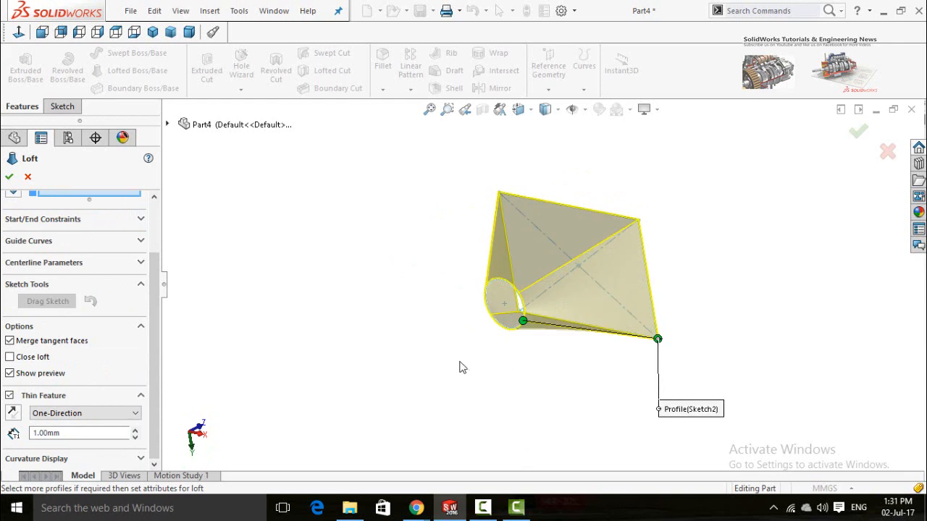
scroll(459, 365, "down", 1)
middle_click_drag(473, 340, 426, 349)
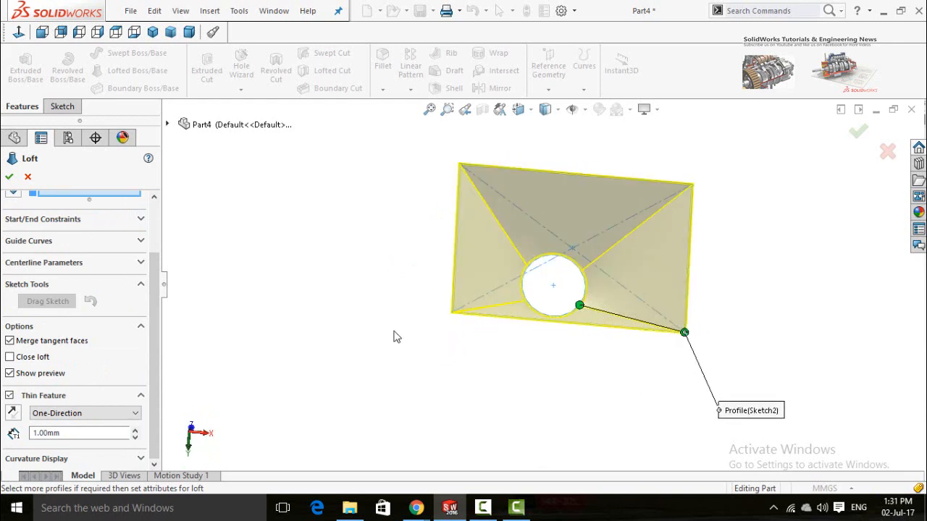
left_click(49, 416)
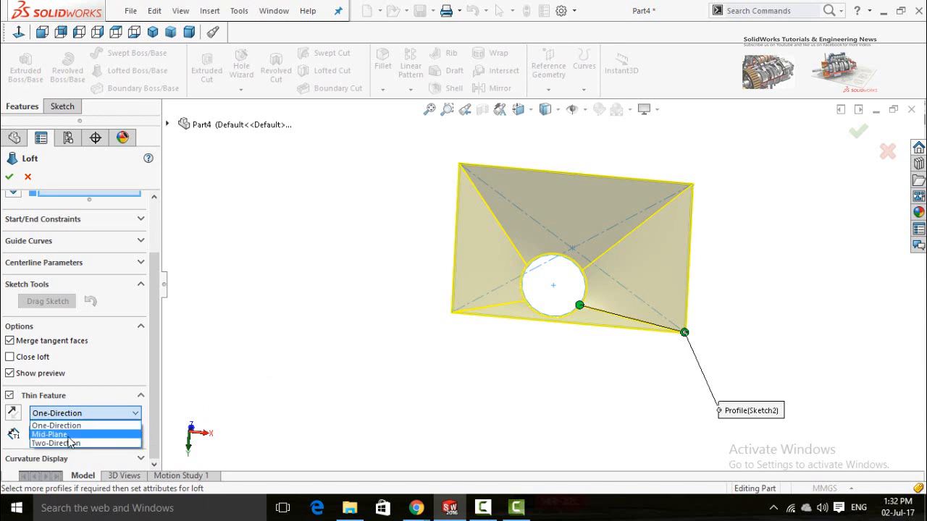
left_click(300, 359)
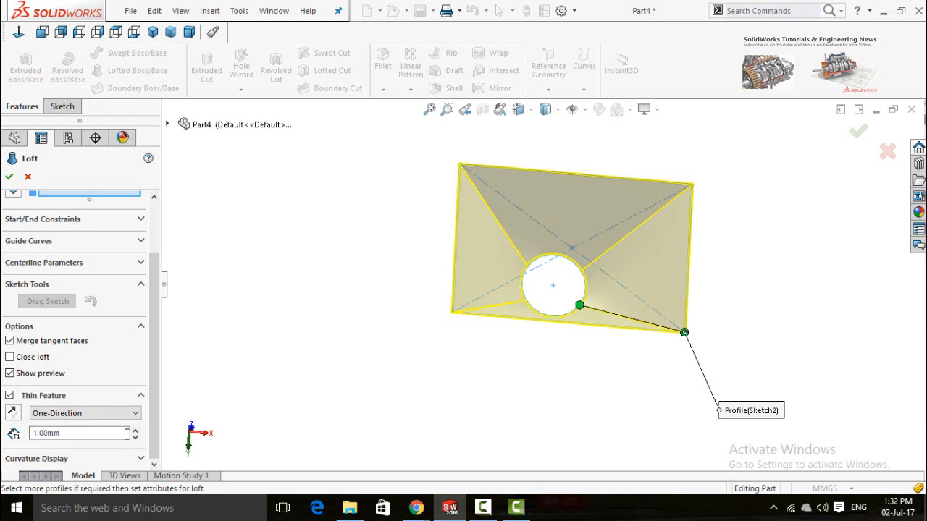
left_click(27, 178)
- Create three reference planes spaced 100 mm apart, offset from the rectangle's plane away from the circle
mouse_move(388, 312)
middle_mouse_down()
mouse_move(457, 306)
mouse_move(434, 325)
mouse_move(428, 360)
mouse_move(437, 345)
middle_mouse_up()
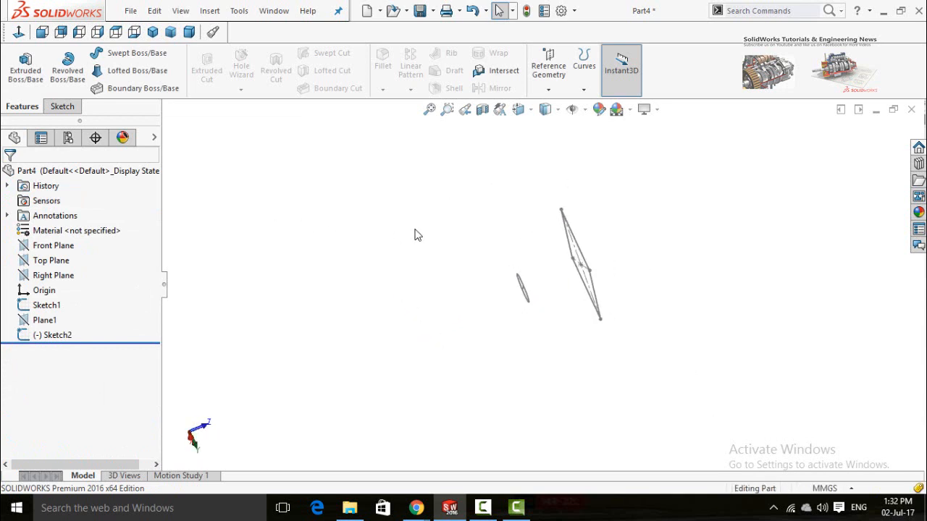
left_click(548, 67)
left_click(547, 107)
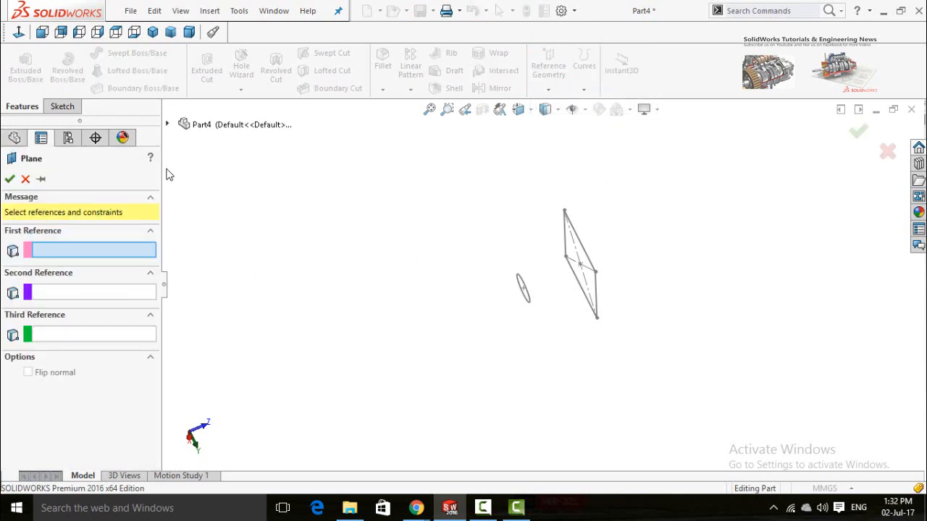
left_click(167, 125)
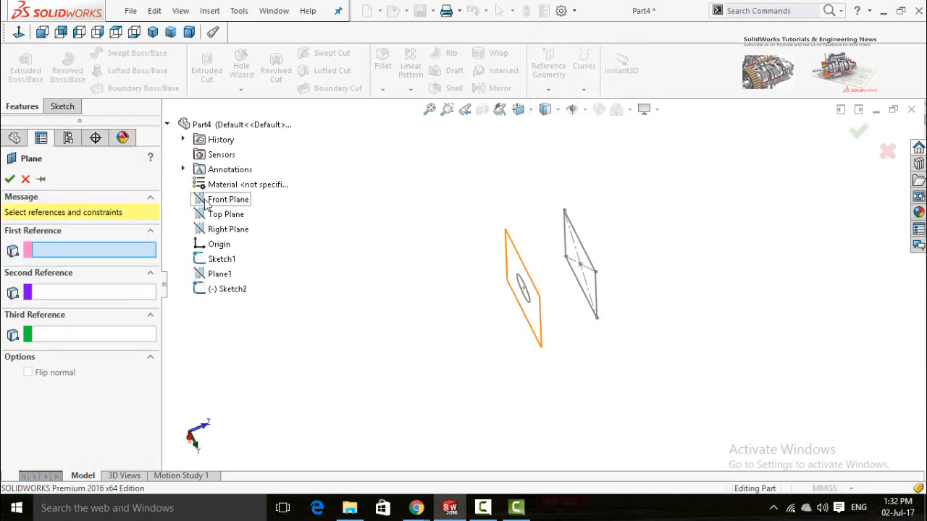
left_click(210, 277)
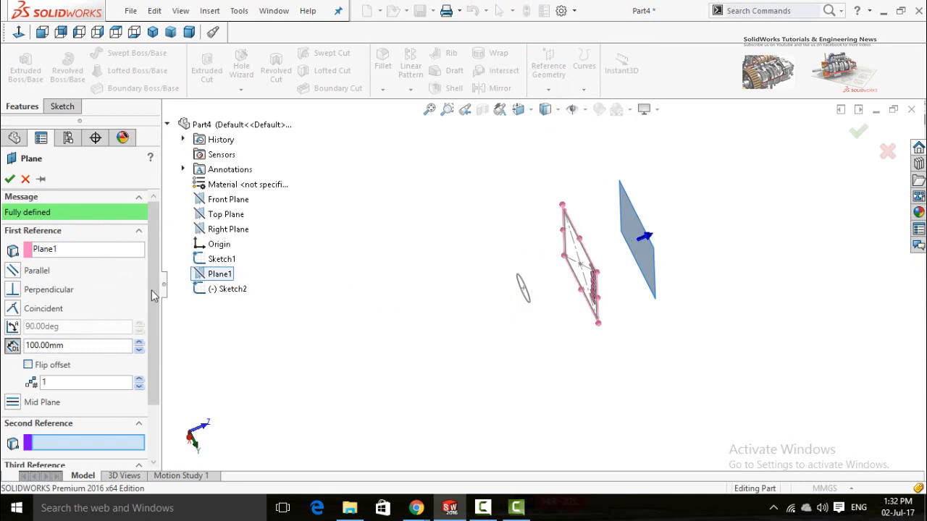
left_click_drag(152, 290, 153, 352)
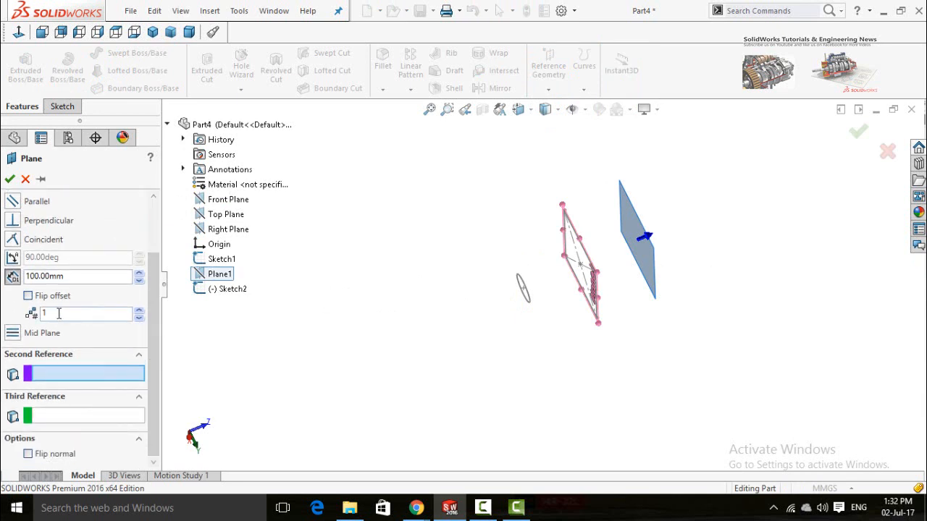
left_click(139, 310)
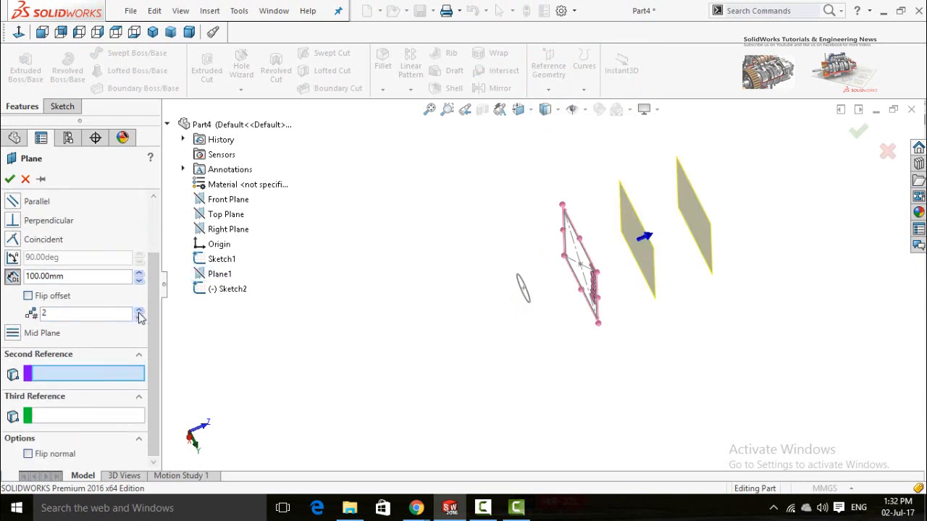
left_click(138, 310)
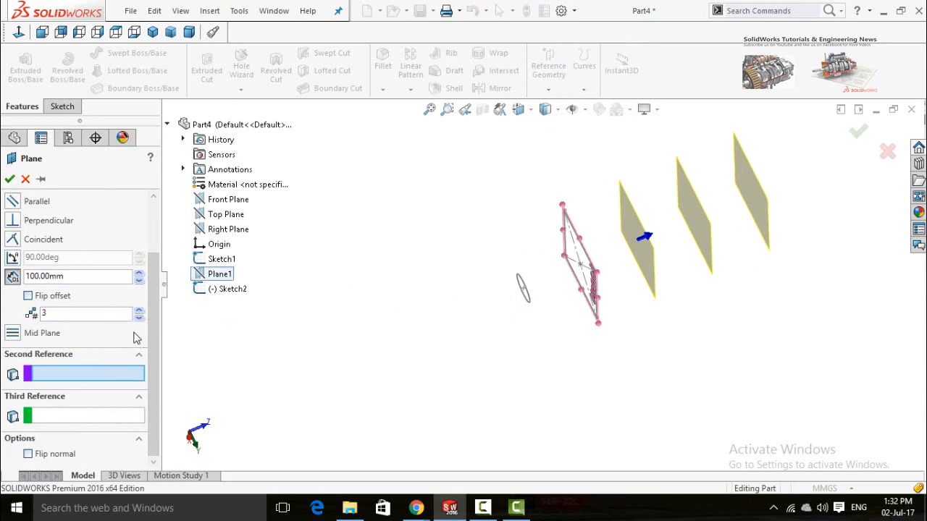
left_click(10, 179)
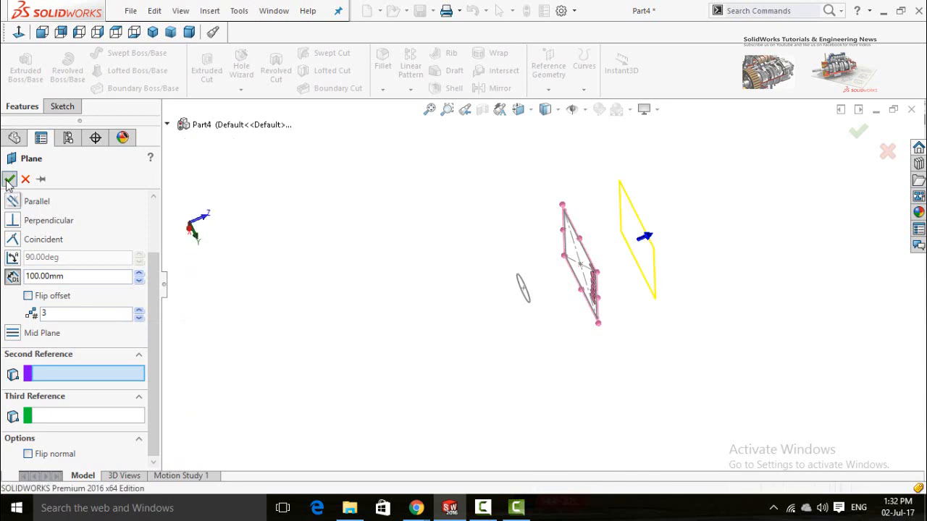
left_click(668, 338)
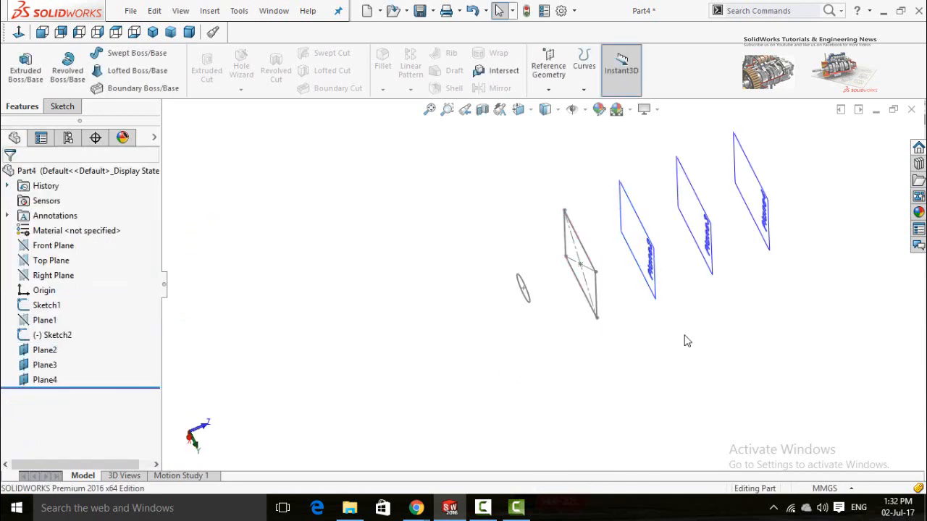
- Sketch a six-sided polygon centred on the origin on Plane2, with an inscribed circle about 103 mm in diameter, and close the sketch
middle_click_drag(737, 333, 710, 334)
left_click(631, 265)
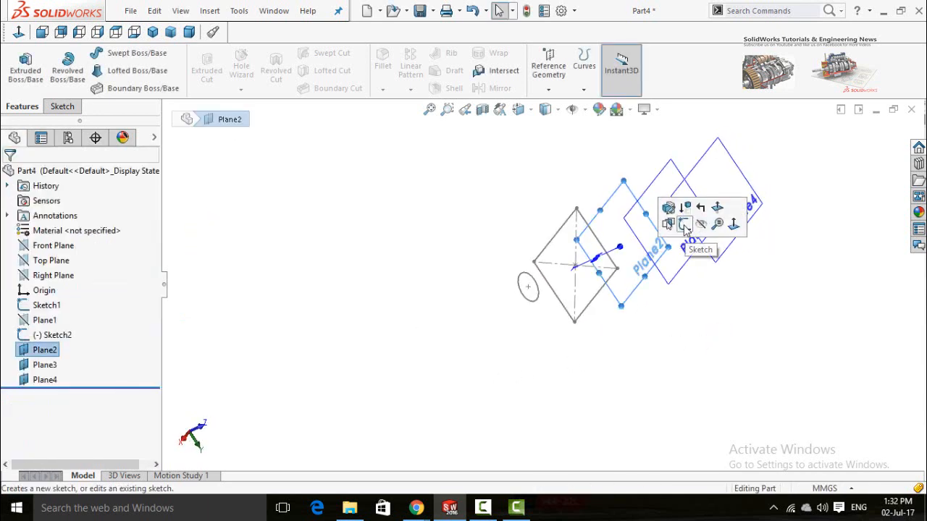
left_click(685, 224)
left_click(18, 32)
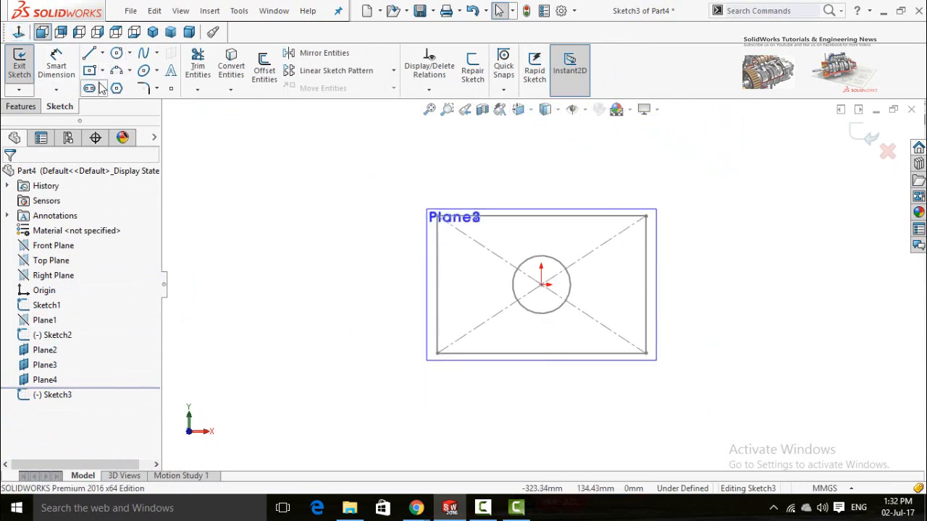
left_click(116, 88)
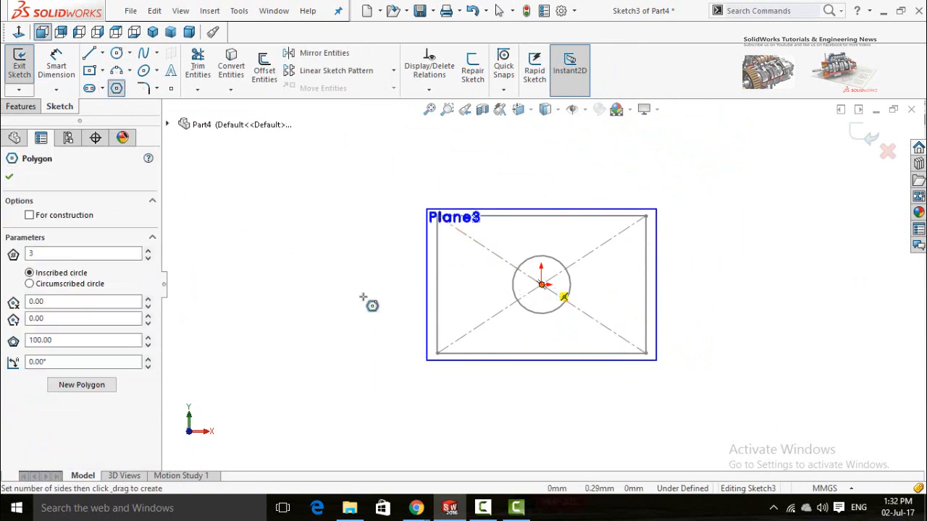
left_click(101, 257)
double_click(86, 257)
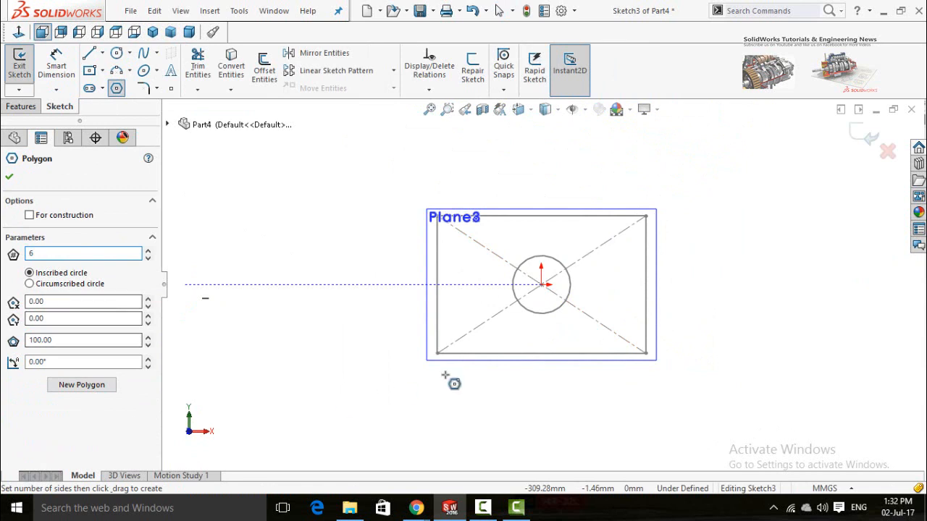
left_click_drag(542, 284, 603, 316)
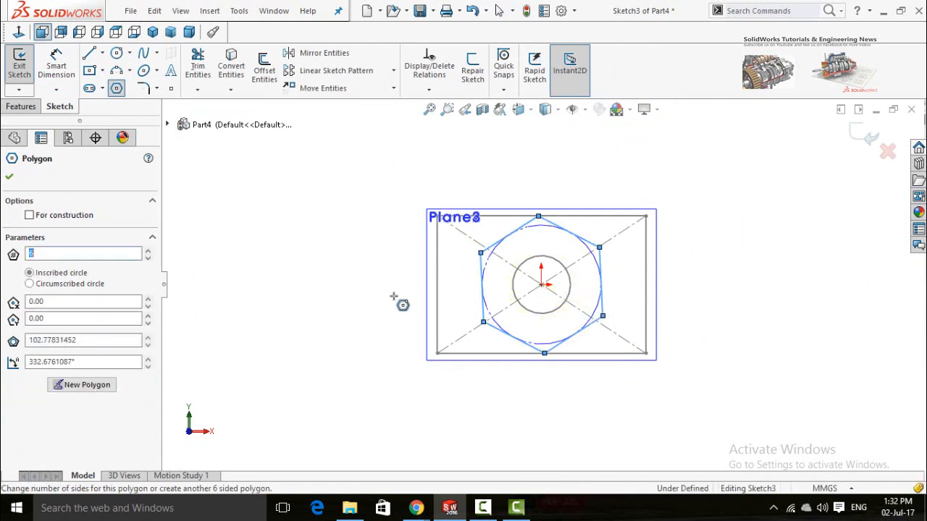
left_click(10, 179)
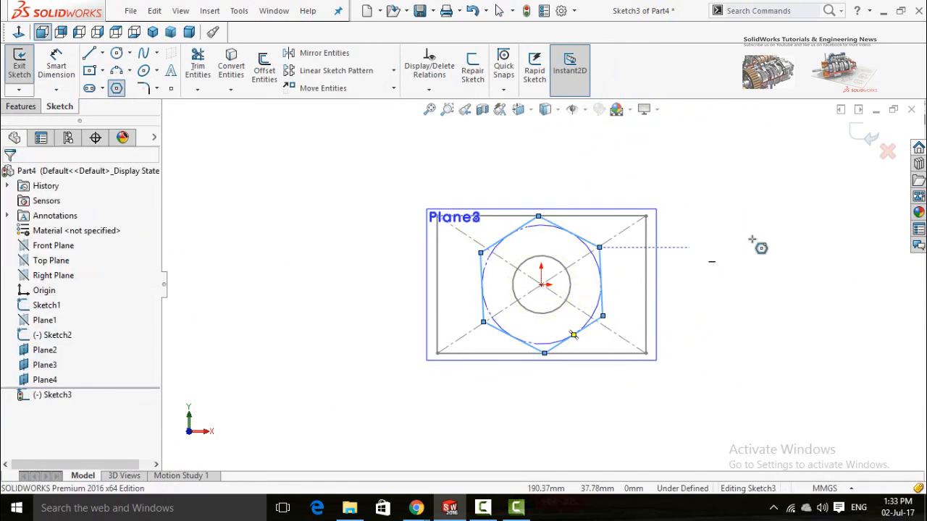
left_click(857, 140)
- Sketch a horizontal centerpoint straight slot at the origin on Plane3, about 180 mm between centres and 46 mm wide, and close the sketch
middle_click_drag(684, 320, 744, 271)
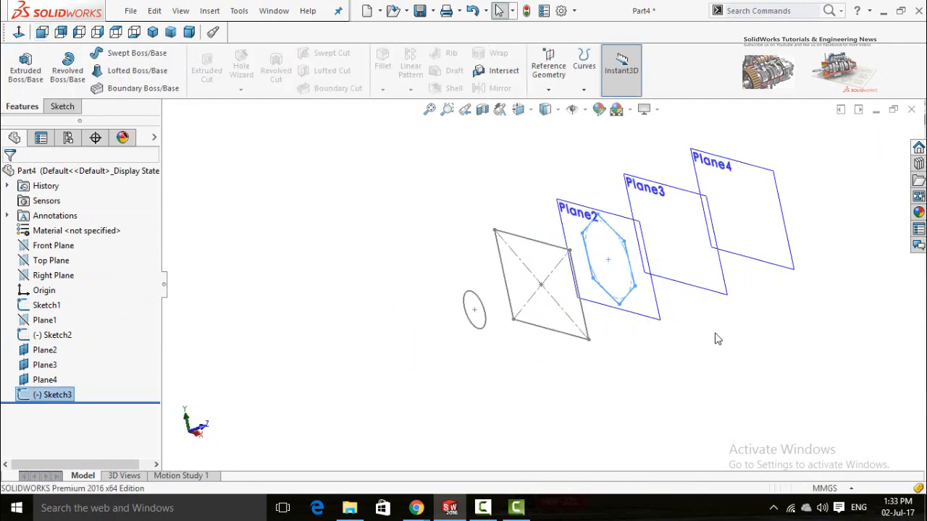
left_click(712, 225)
left_click(746, 212)
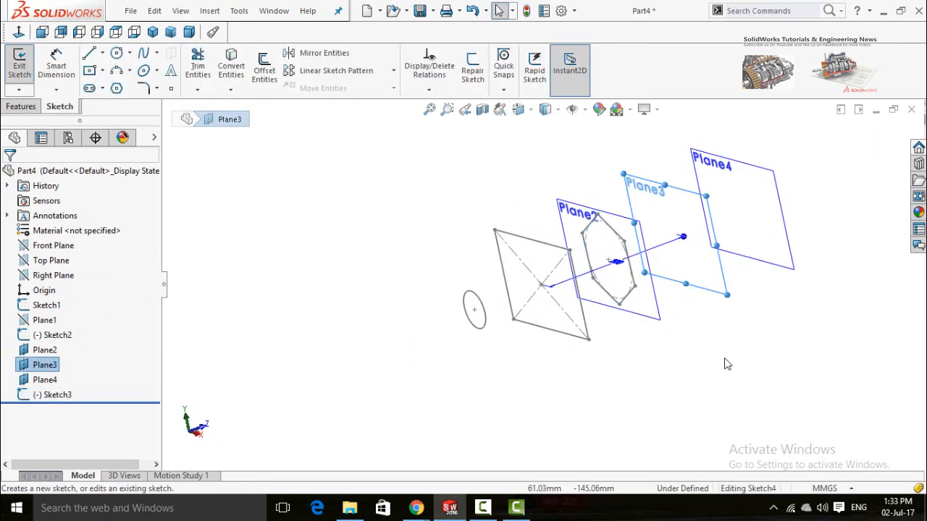
left_click(16, 34)
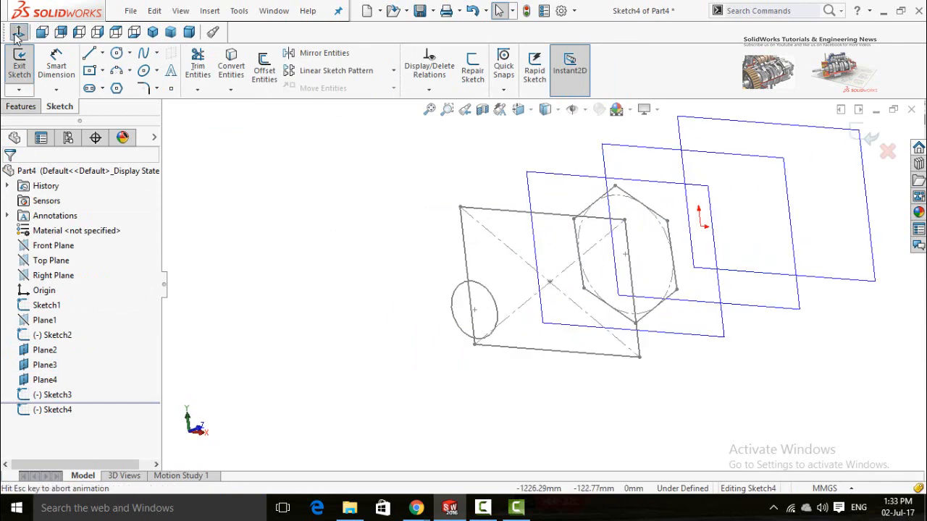
left_click(89, 88)
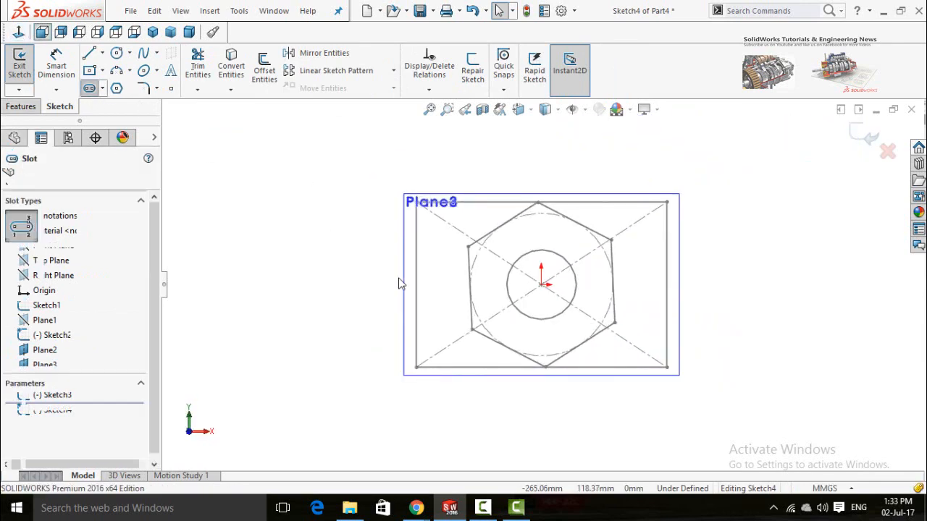
left_click(103, 88)
left_click(94, 120)
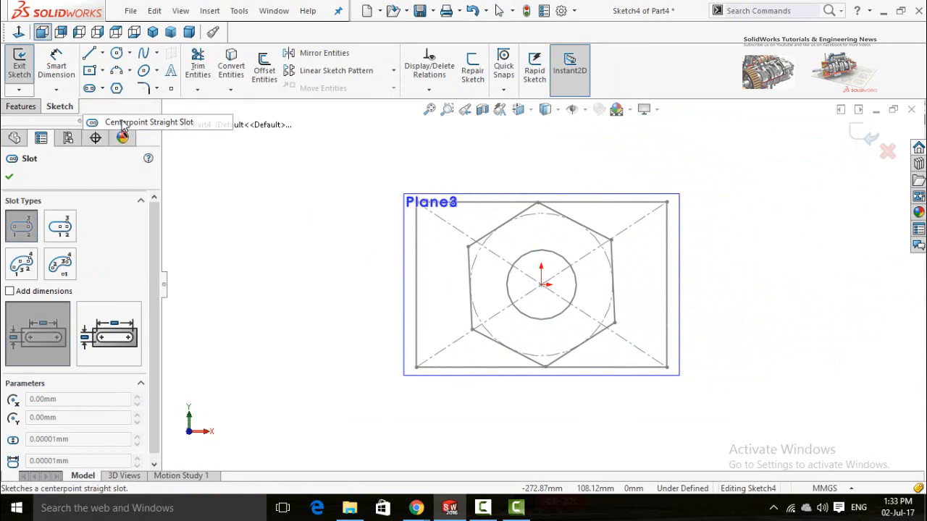
left_click(540, 285)
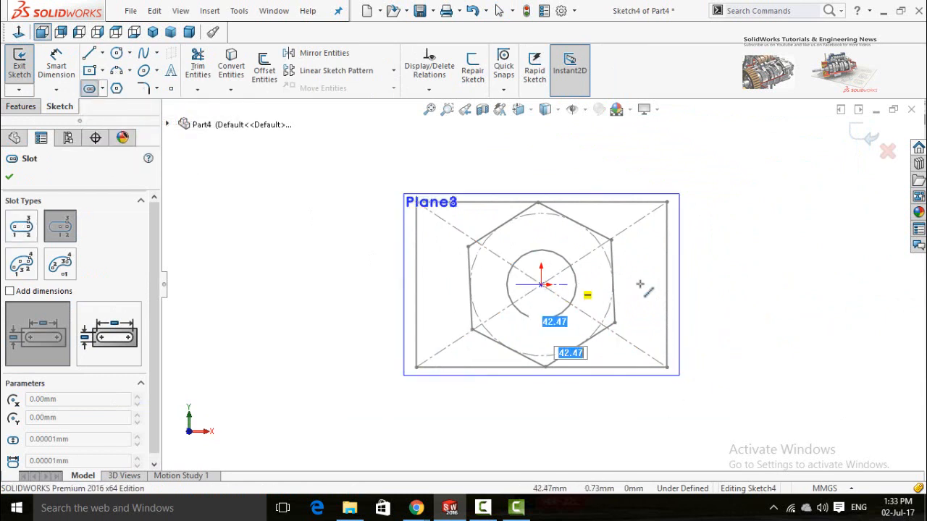
left_click(667, 285)
left_click(673, 320)
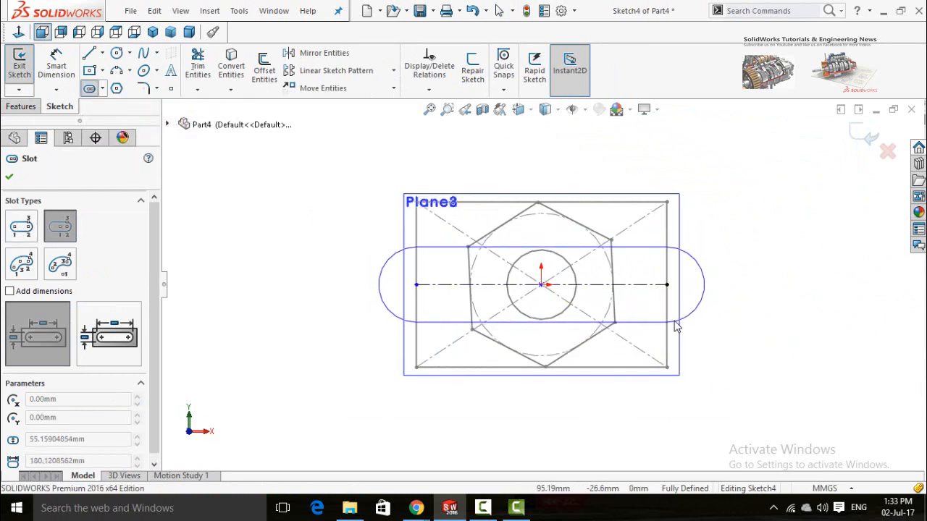
left_click(688, 350)
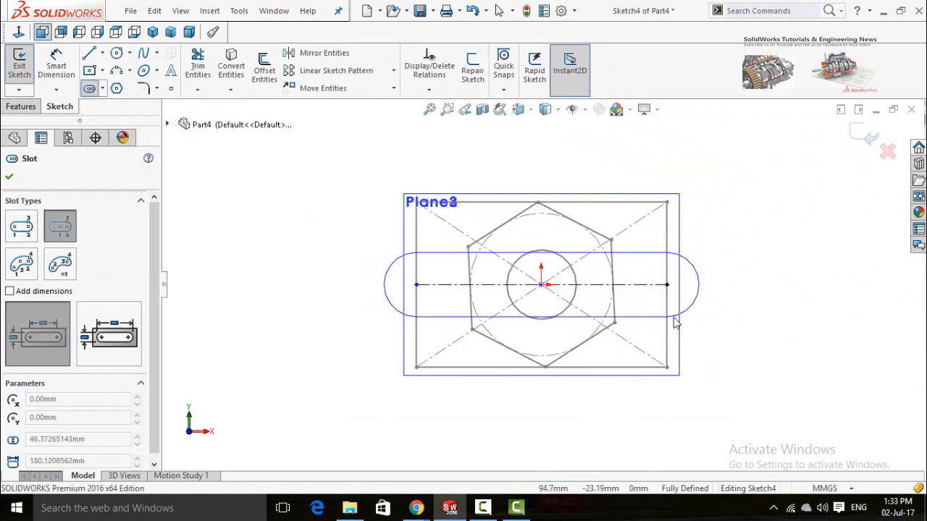
left_click(864, 134)
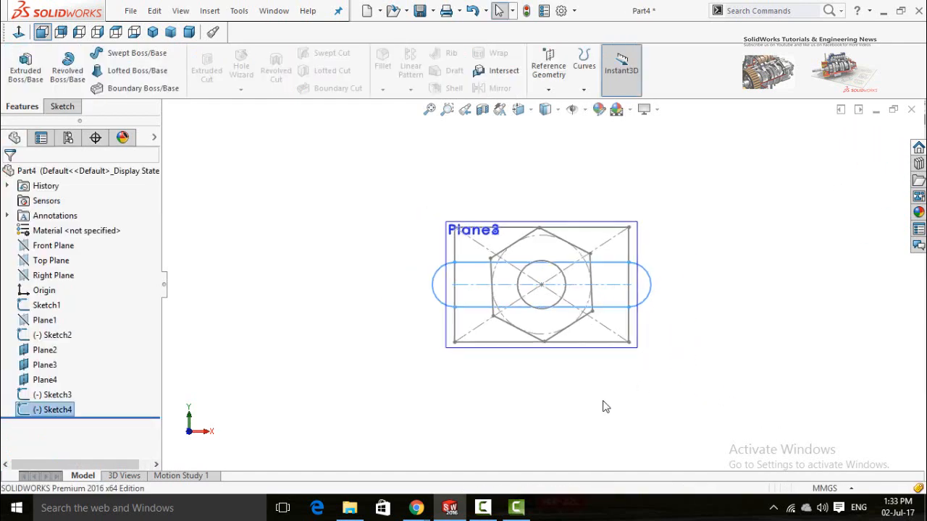
- Sketch a tilted ellipse centred on the origin on Plane4, with semi-axes of about 86 mm and 67 mm
middle_click_drag(566, 391, 604, 383)
left_click(736, 288)
left_click(786, 238)
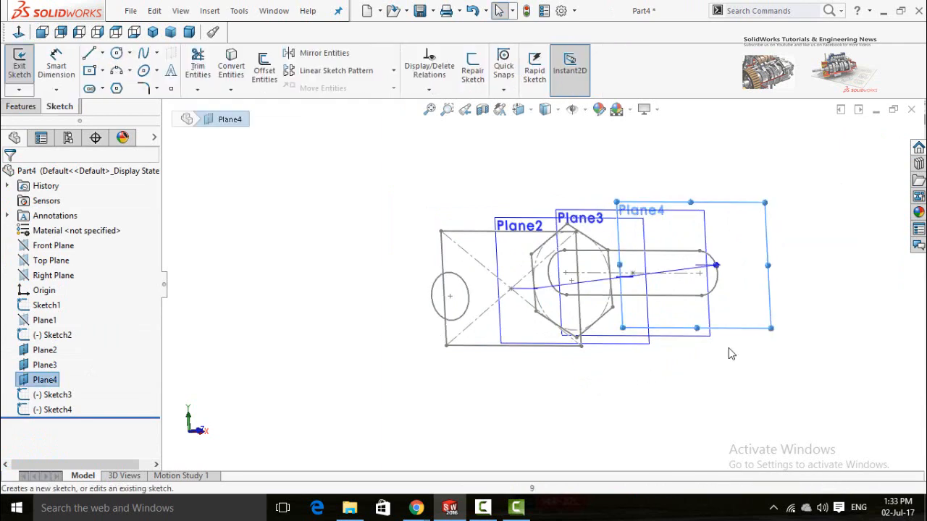
left_click(18, 31)
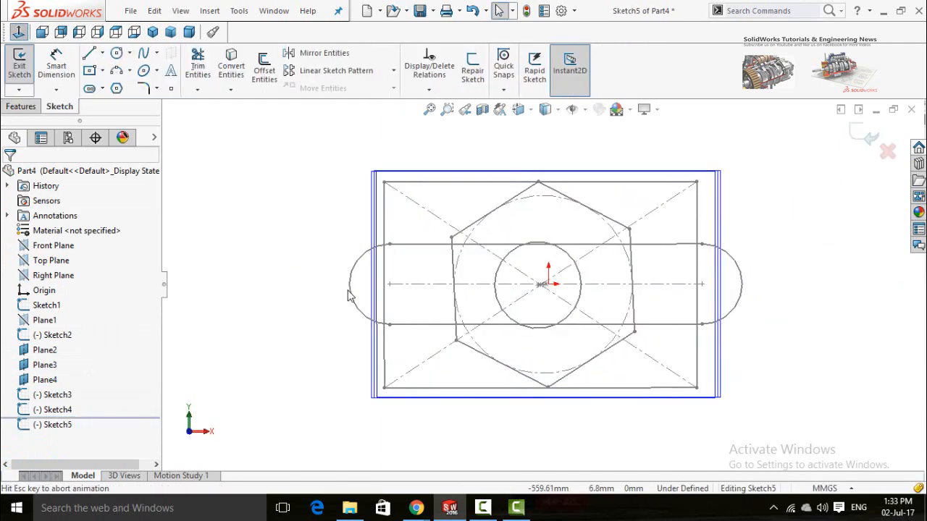
left_click(143, 71)
left_click(541, 284)
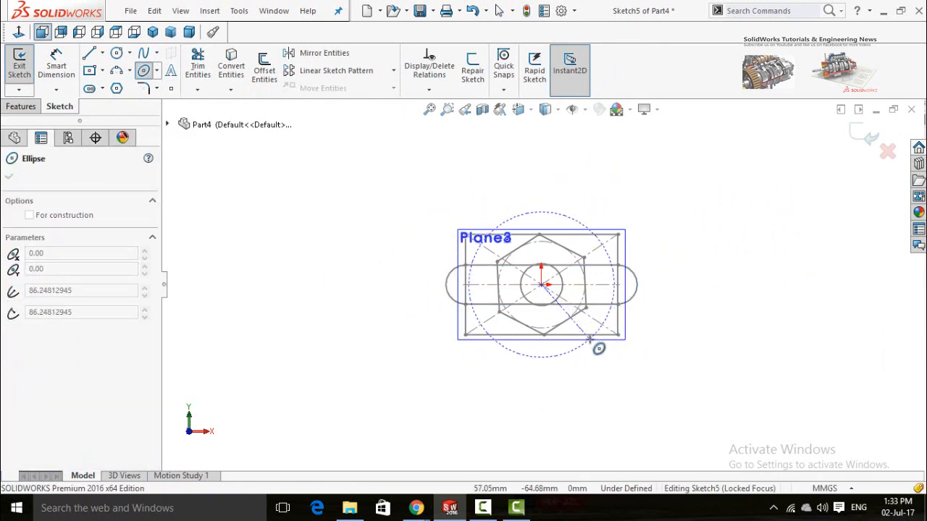
left_click(598, 348)
left_click(606, 272)
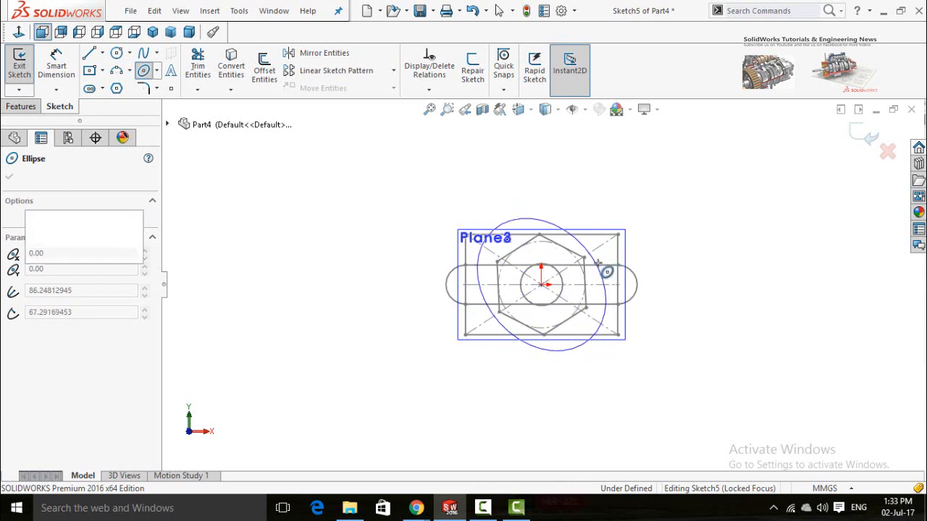
- Finish the ellipse and close its sketch on Plane4
key("Escape")
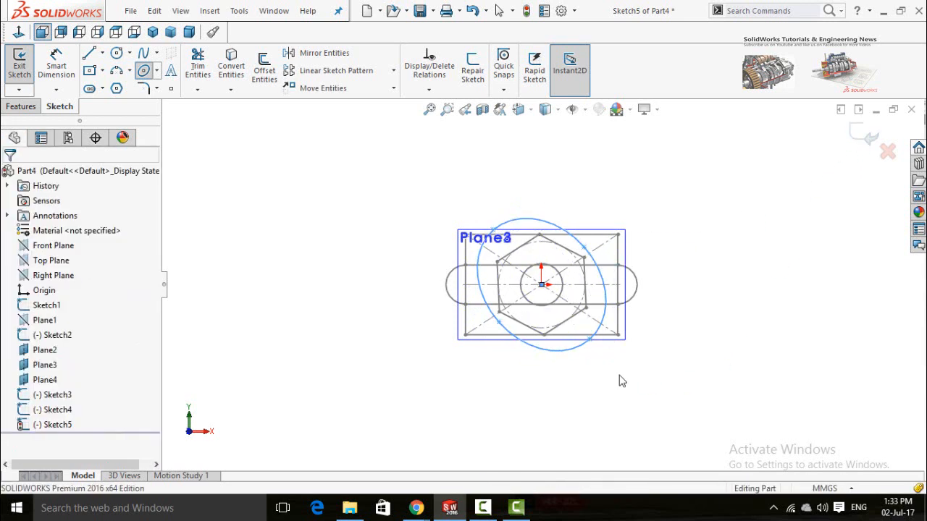
double_click(622, 381)
scroll(534, 388, "up", 2)
left_click(490, 382)
- Hide the reference planes Plane2, Plane3 and Plane4, leaving the five profile sketches shown
mouse_move(492, 383)
middle_mouse_down()
mouse_move(517, 385)
mouse_move(524, 411)
middle_mouse_up()
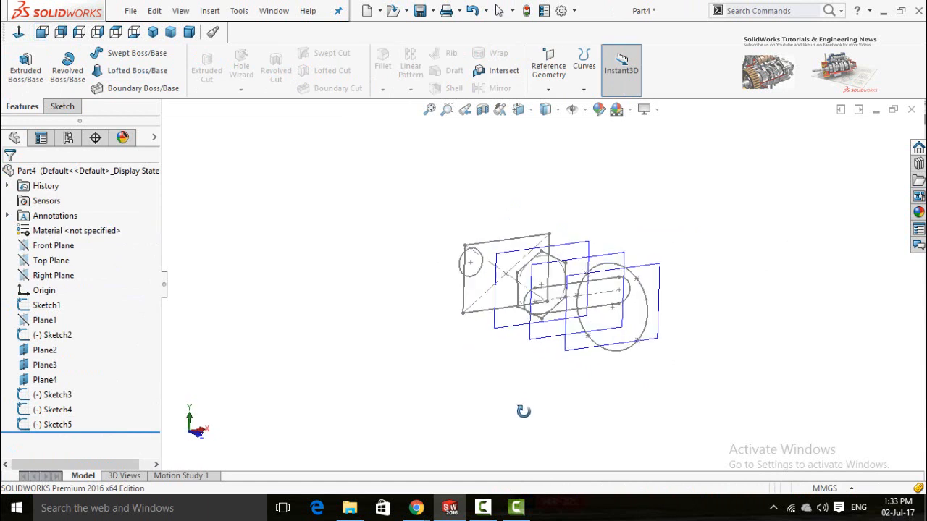
middle_click_drag(582, 407, 596, 428)
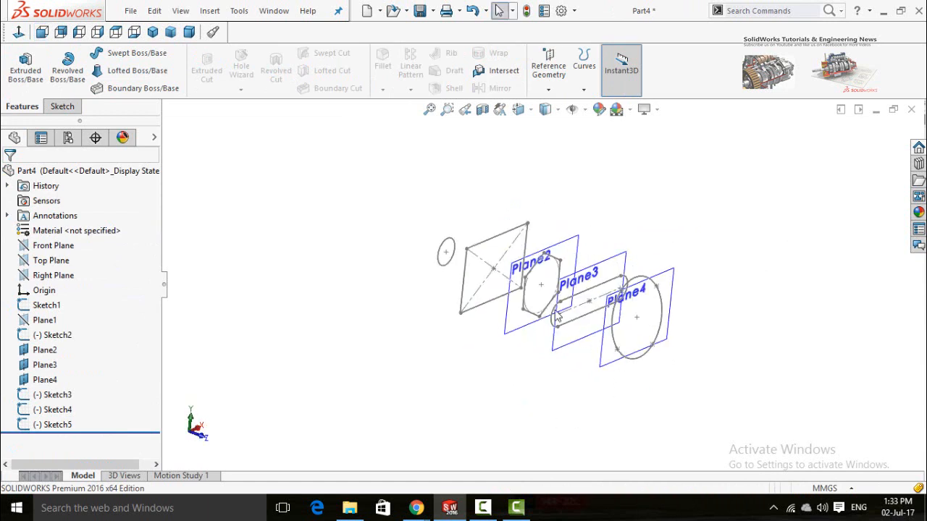
left_click(603, 257)
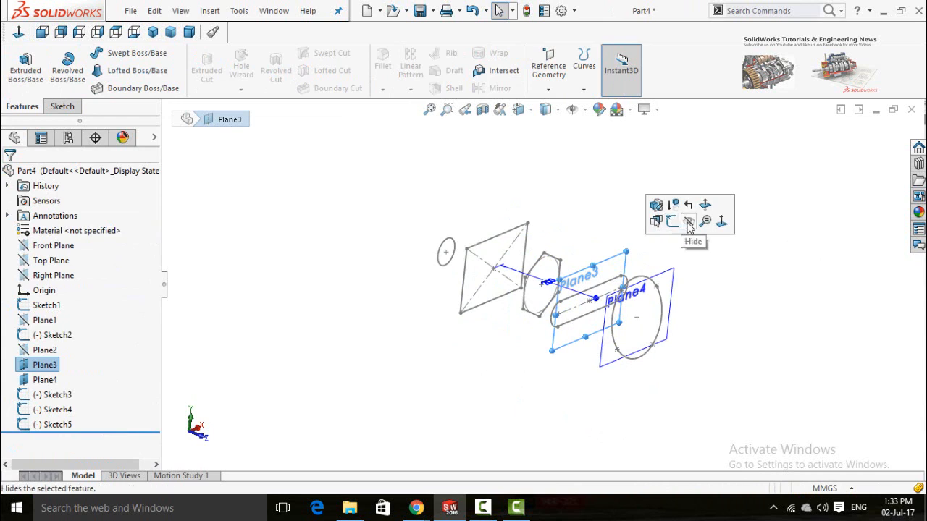
left_click(689, 223)
left_click(658, 274)
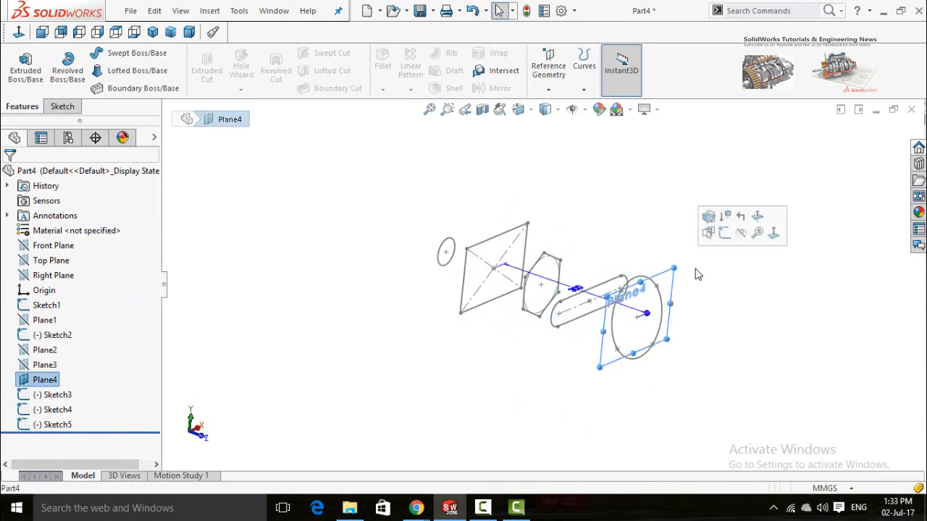
left_click(741, 250)
middle_click_drag(544, 406, 485, 341)
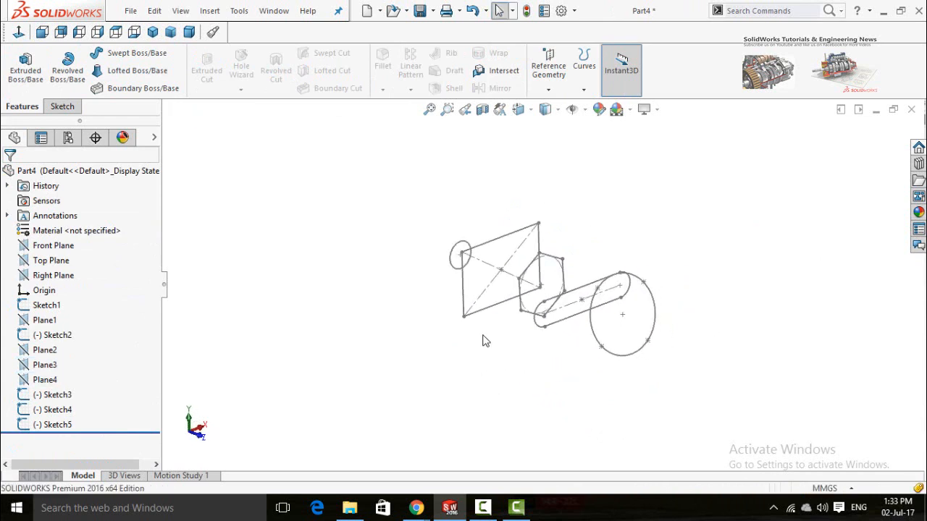
- Set up a boss loft through the circle, rectangle, hexagon, slot and ellipse profiles, in that order
left_click(128, 72)
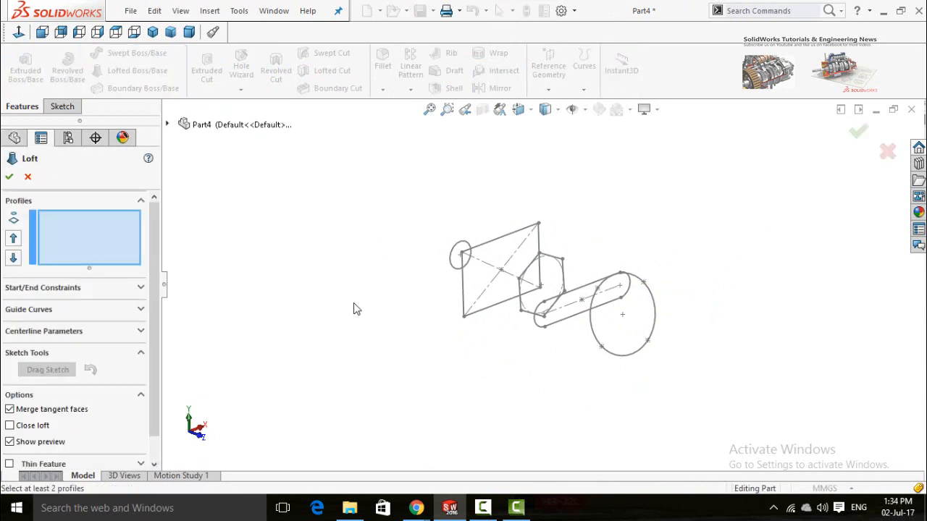
middle_click_drag(354, 309, 365, 334)
left_click(457, 232)
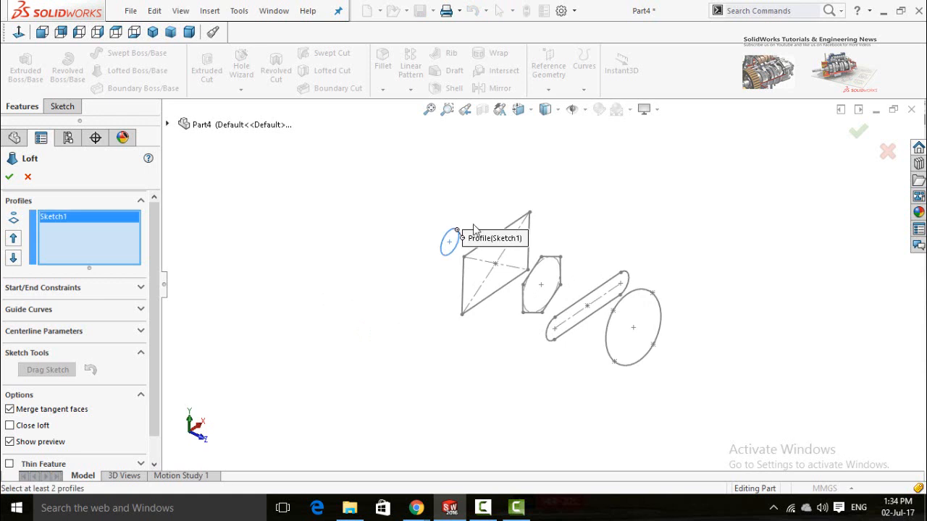
left_click(527, 214)
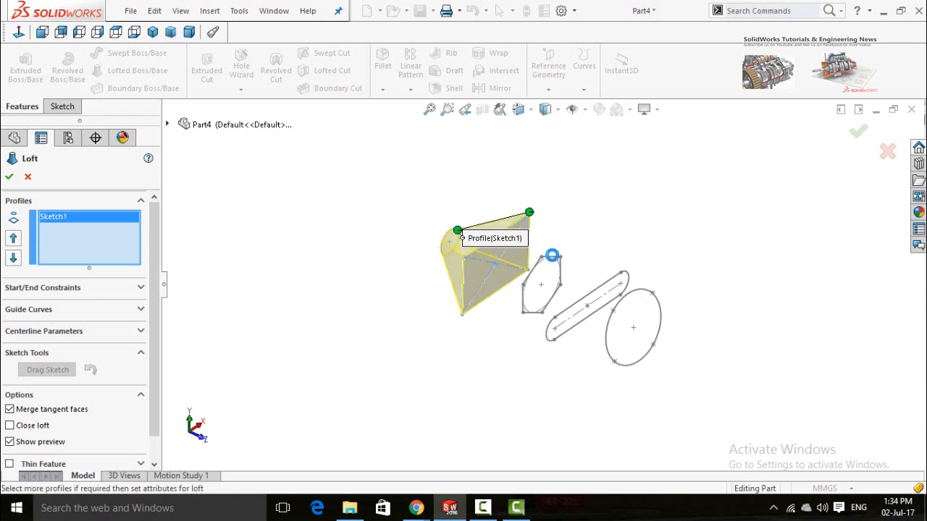
left_click(560, 258)
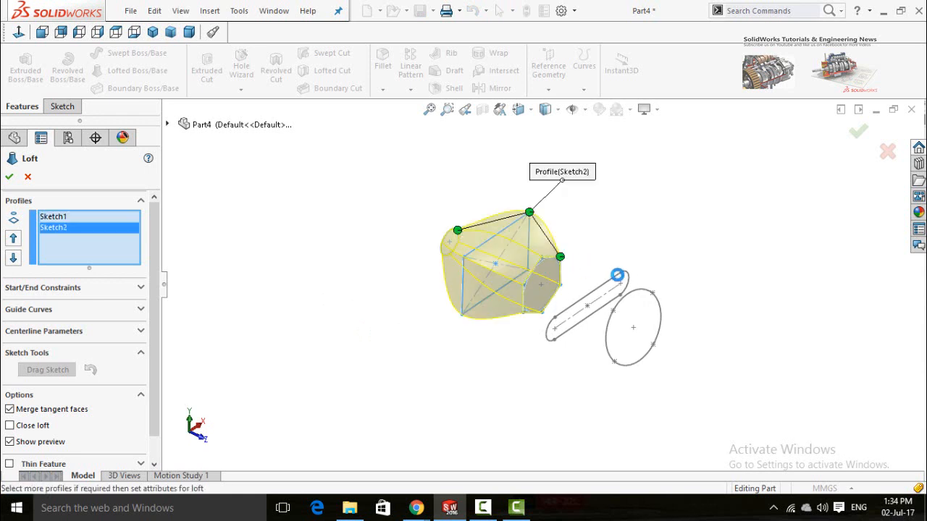
left_click(647, 293)
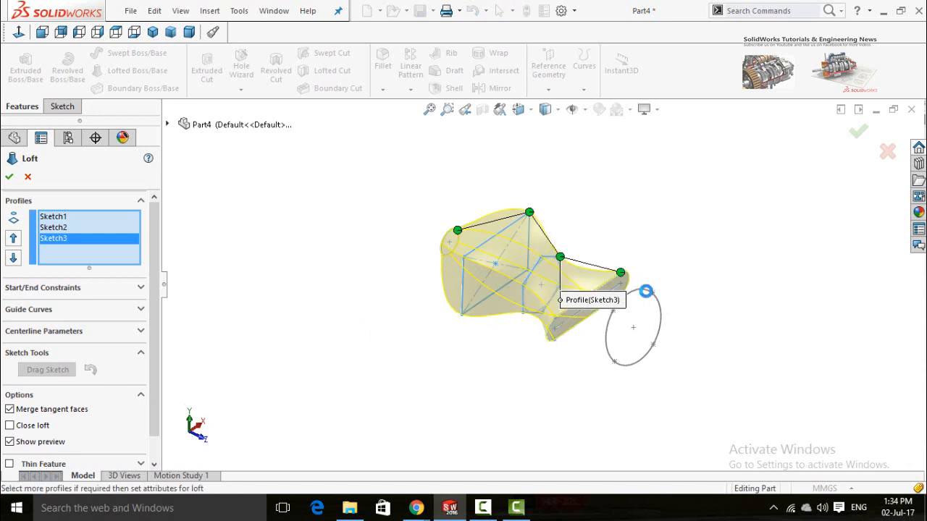
left_click(613, 361)
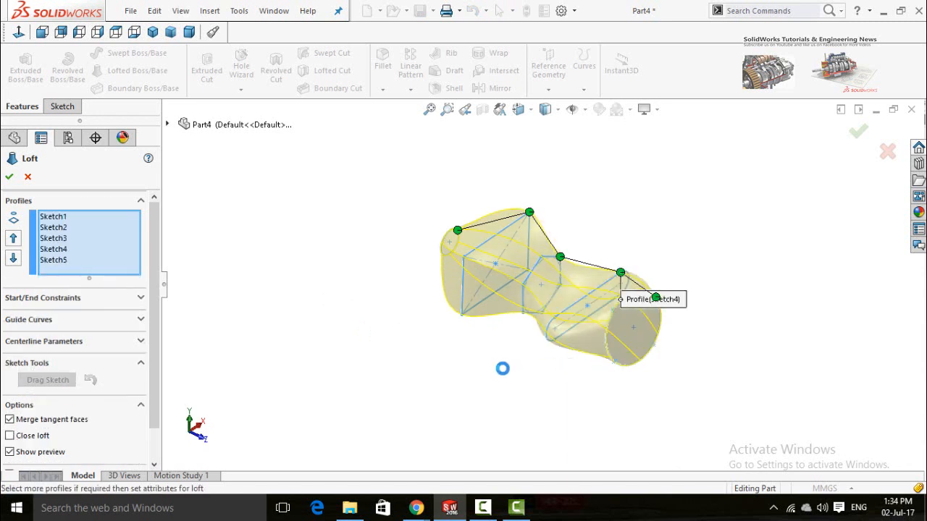
middle_click_drag(502, 368, 593, 384)
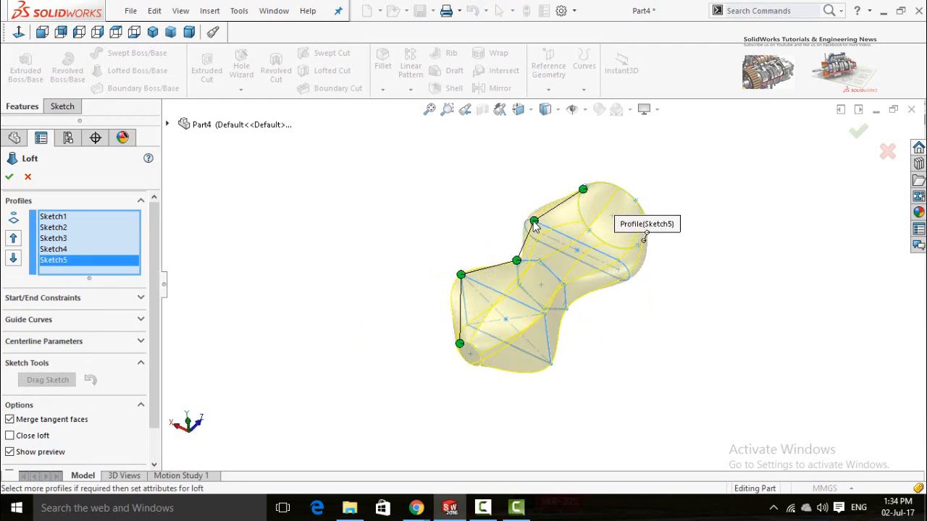
- Move the loft connector point on the slot profile to the end of the slot's opposite straight edge
left_click_drag(542, 228, 546, 230)
middle_click_drag(561, 265, 484, 262)
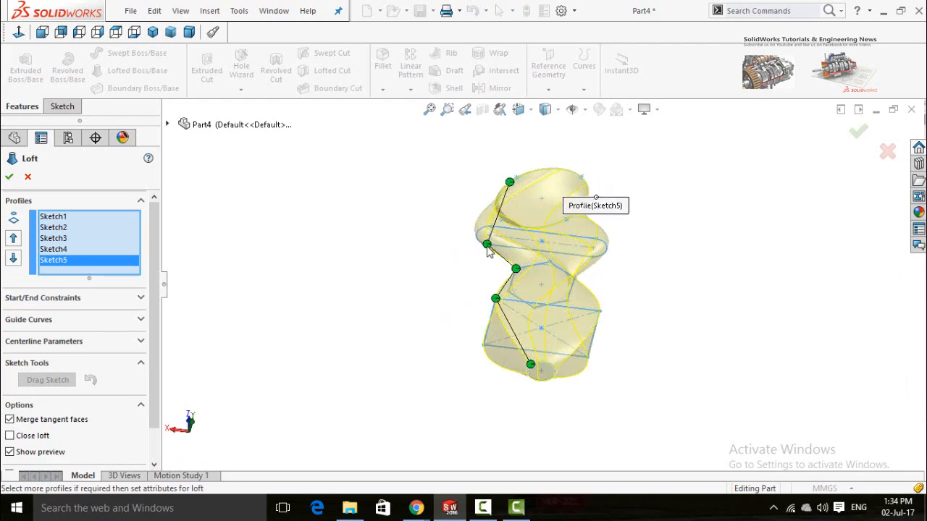
left_click_drag(487, 246, 472, 238)
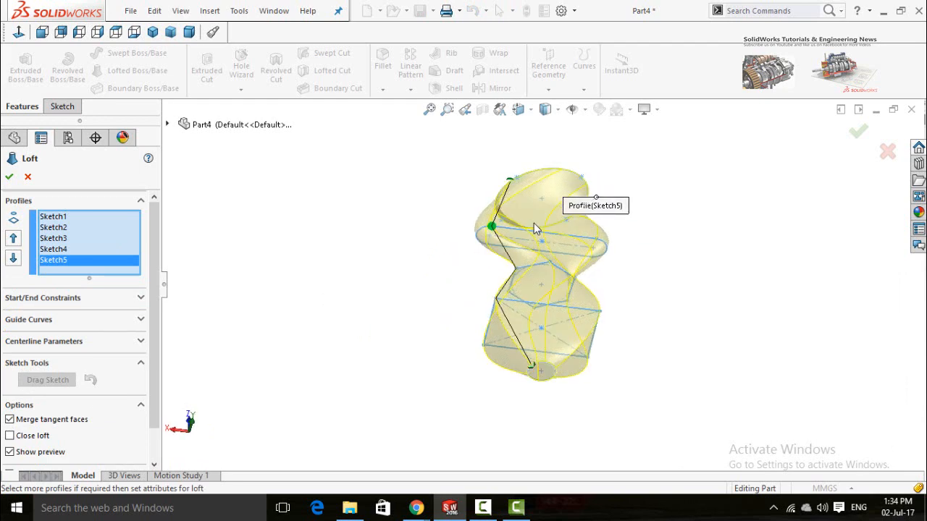
middle_click_drag(452, 338, 310, 365)
- Create the loft as a solid, with merged tangent faces and without the thin feature option
scroll(150, 417, "down", 2)
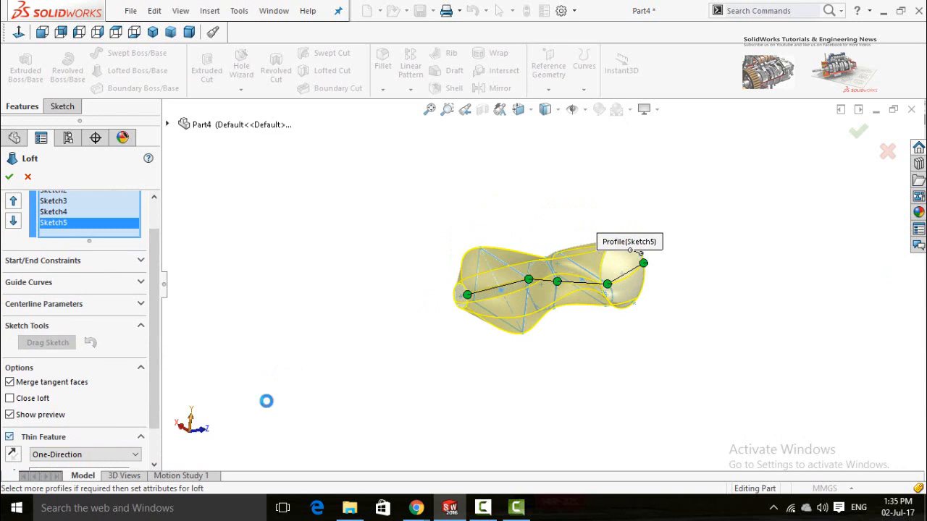
left_click(9, 177)
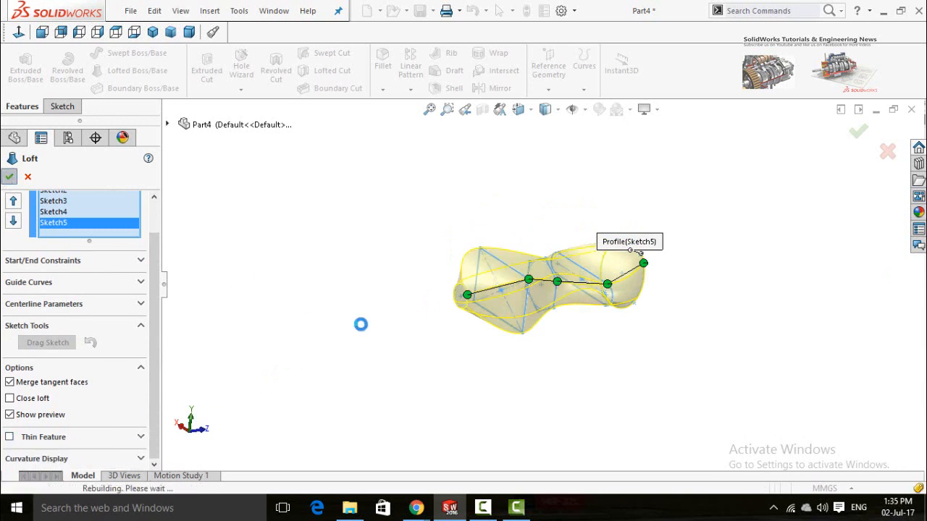
mouse_move(465, 352)
middle_mouse_down()
mouse_move(444, 449)
mouse_move(395, 252)
mouse_move(274, 168)
middle_mouse_up()
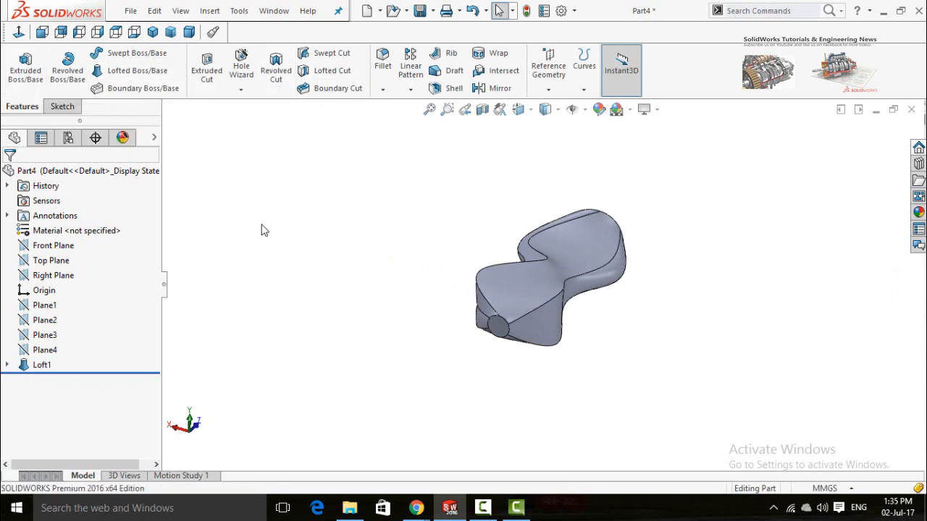
middle_click_drag(264, 231, 323, 235)
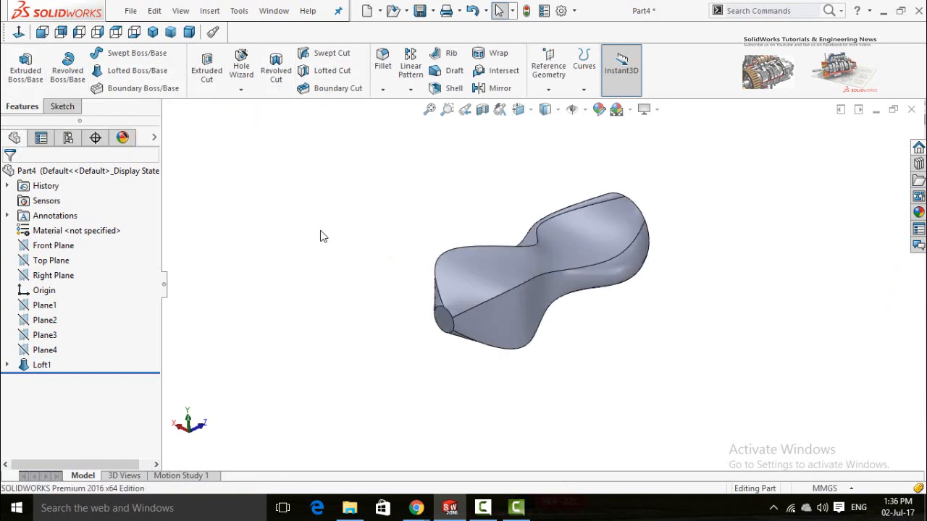